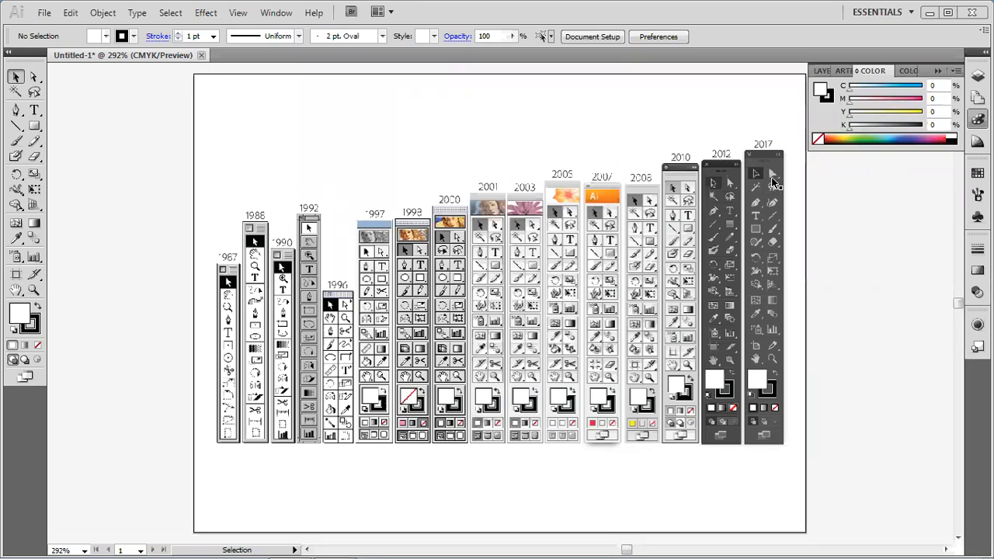
# Step: Delete the placed toolbar-history image from the artboard
pyautogui.click(774, 183)
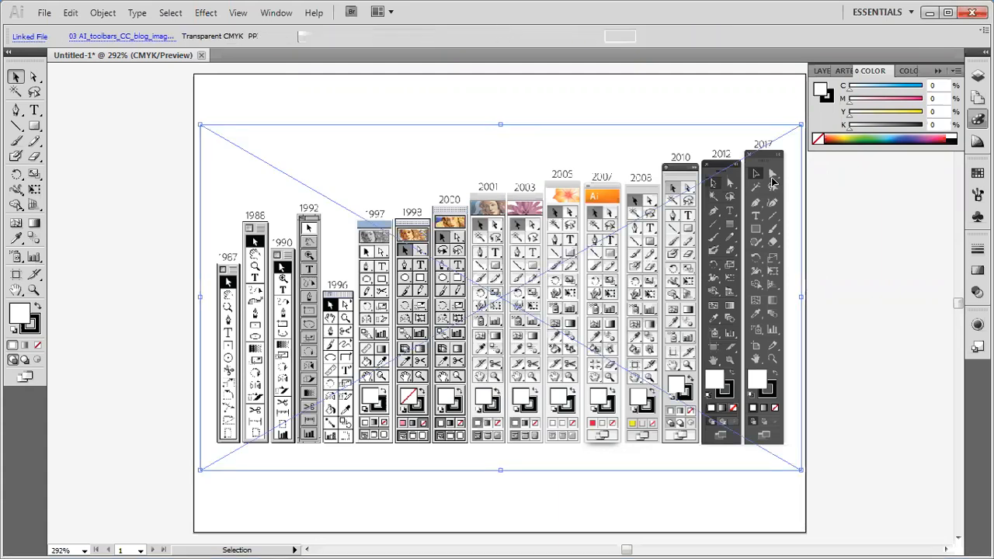
pyautogui.press('Delete')
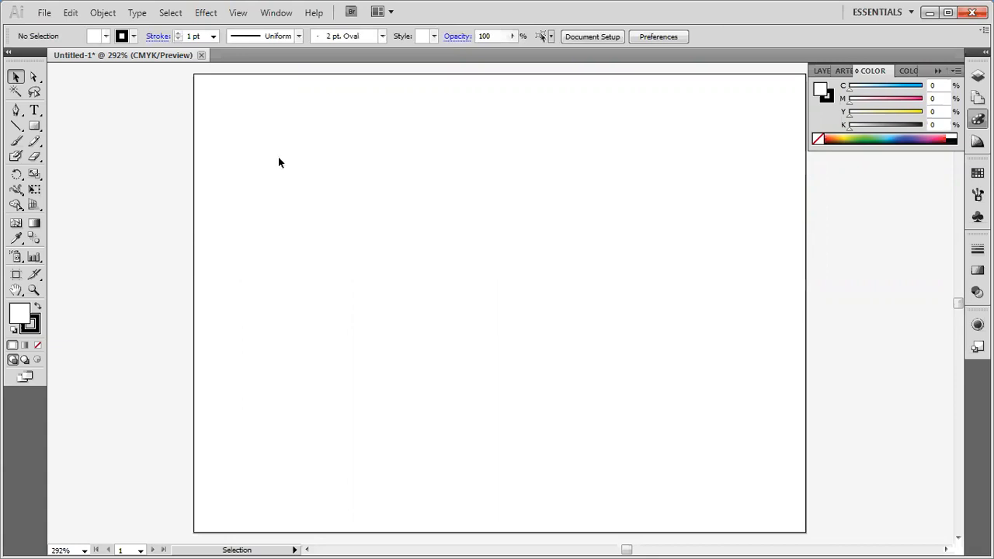
pyautogui.click(39, 80)
pyautogui.click(42, 82)
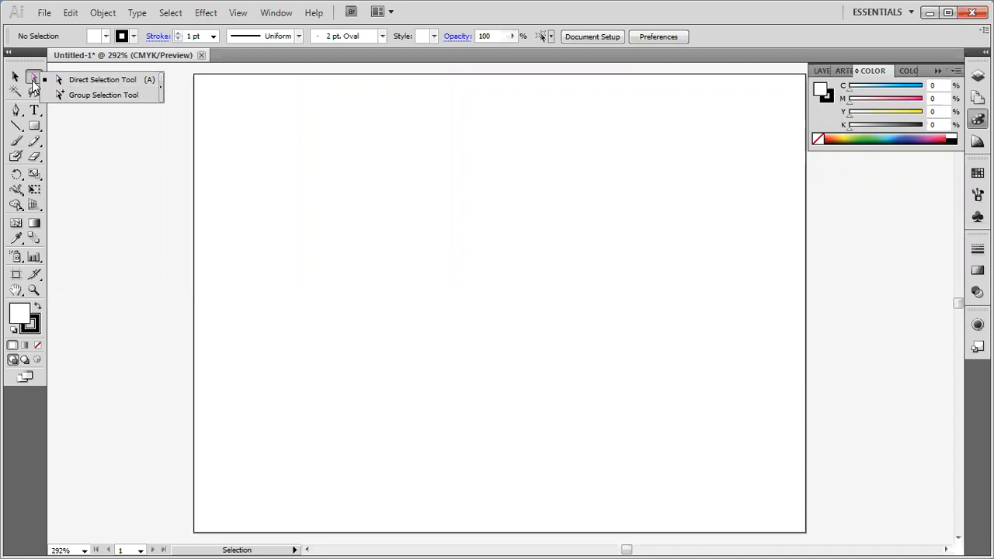
pyautogui.click(32, 80)
pyautogui.click(39, 113)
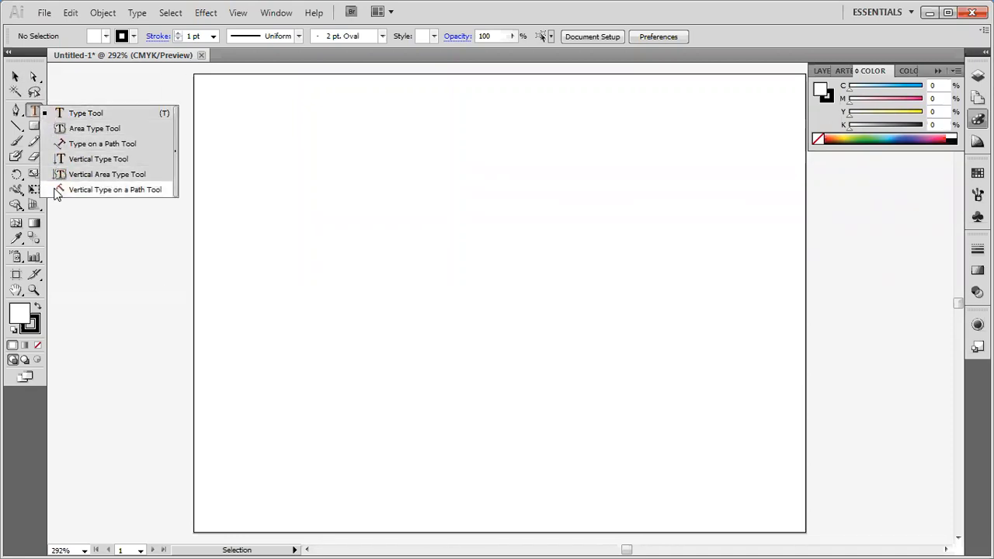
pyautogui.click(36, 113)
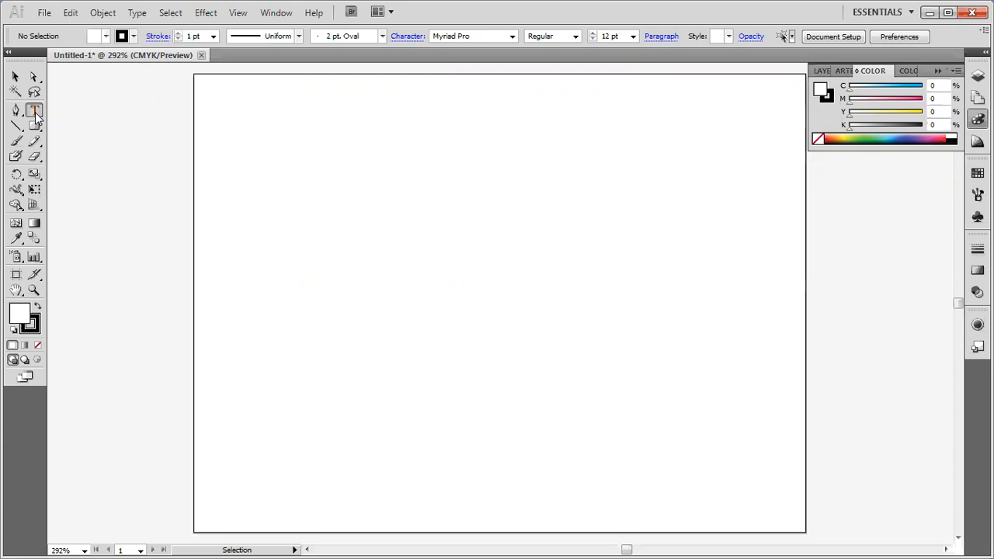
# Step: Draw a closed curved freeform shape with the Pen tool, about 2.64 in wide and 1.90 in high, with a pointed upper-left tip
pyautogui.click(17, 112)
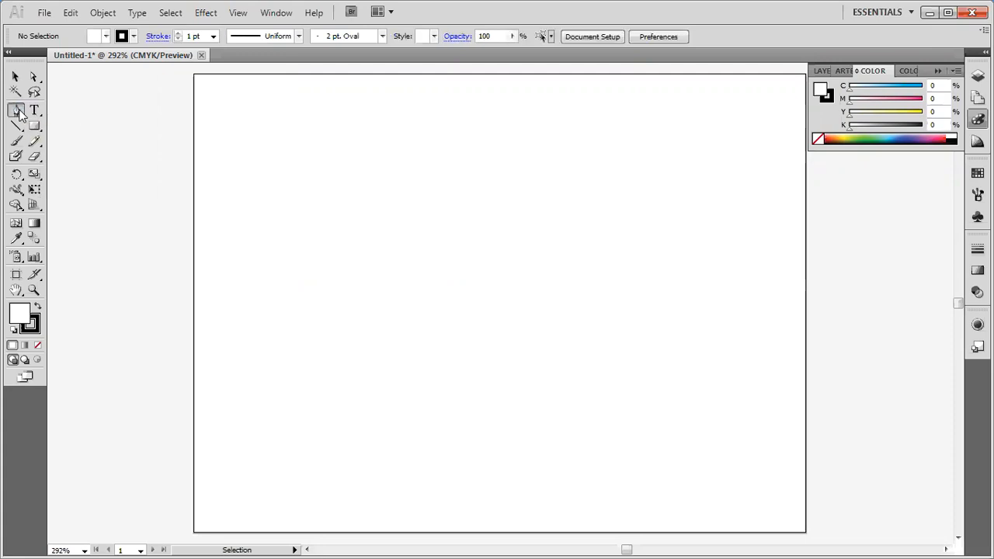
pyautogui.click(19, 112)
pyautogui.click(335, 208)
pyautogui.moveTo(699, 176); pyautogui.dragTo(786, 342)
pyautogui.moveTo(567, 401); pyautogui.dragTo(433, 378)
pyautogui.moveTo(388, 283); pyautogui.dragTo(355, 191)
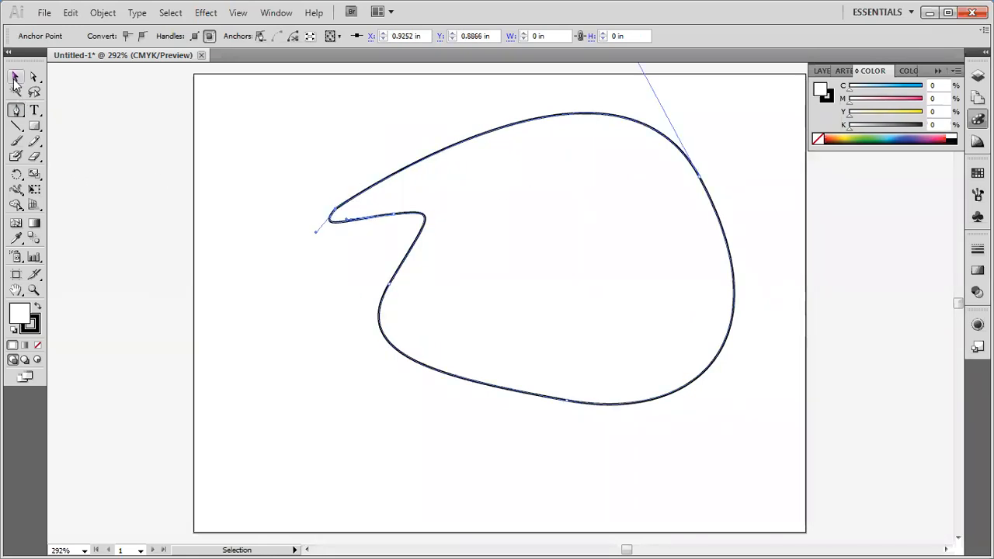
pyautogui.click(14, 79)
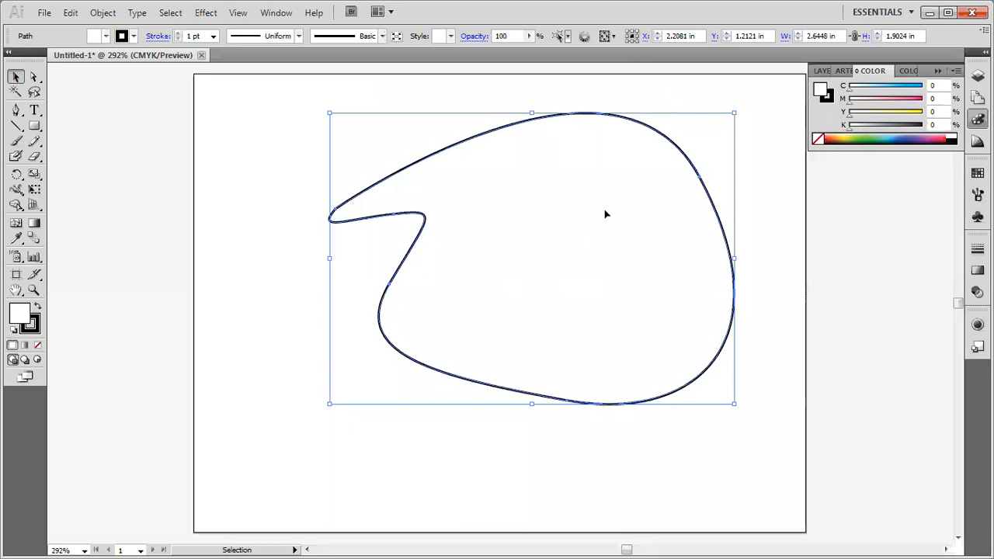
# Step: Try several swatch colors as the shape's fill, ending with red
pyautogui.click(106, 37)
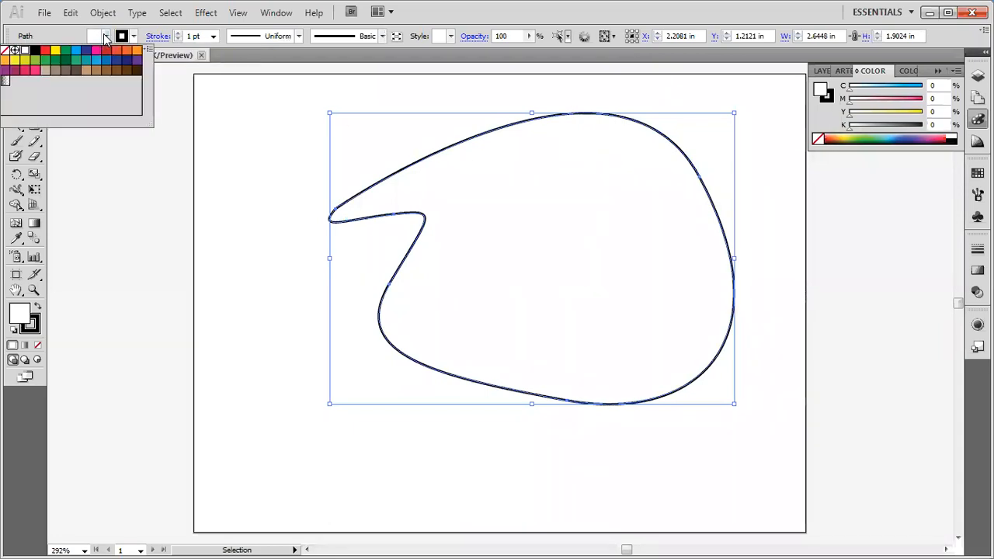
pyautogui.click(56, 101)
pyautogui.click(45, 100)
pyautogui.click(33, 102)
pyautogui.click(14, 101)
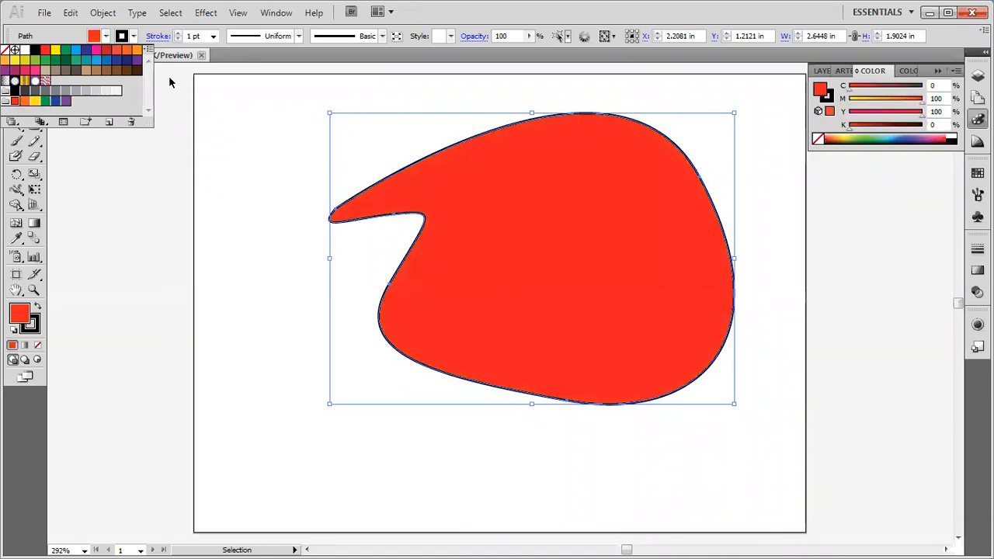
# Step: Give the red shape a yellow stroke with a weight of 14 pt
pyautogui.click(134, 37)
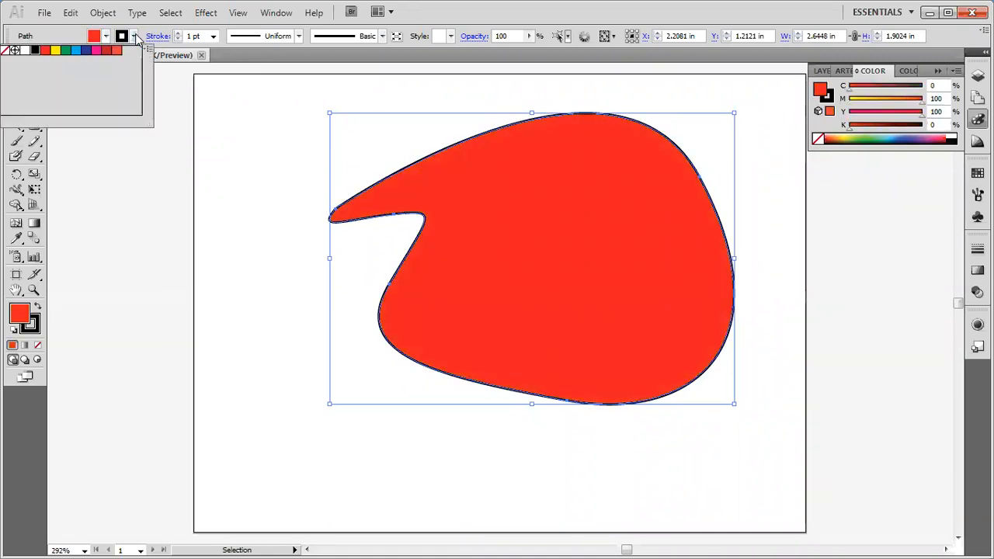
pyautogui.click(56, 51)
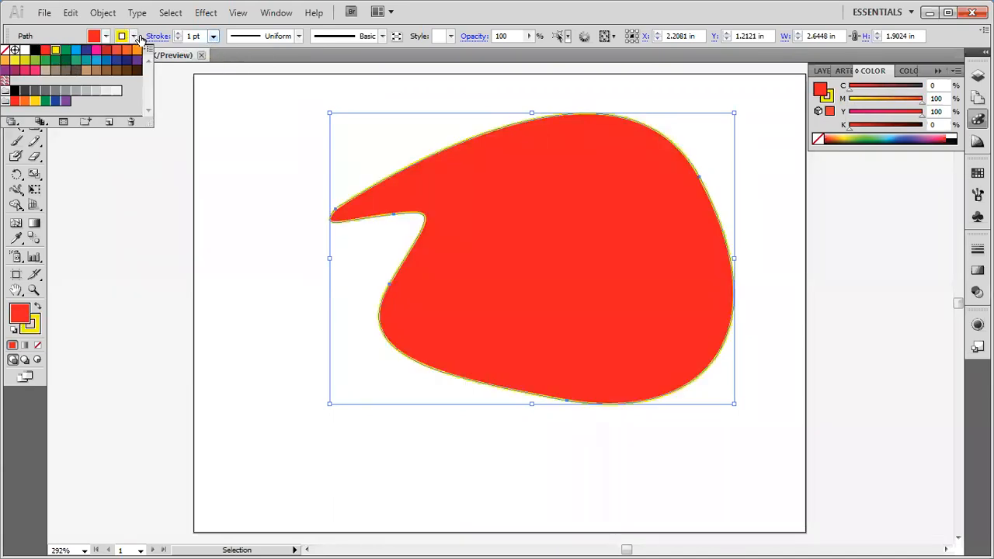
pyautogui.click(214, 37)
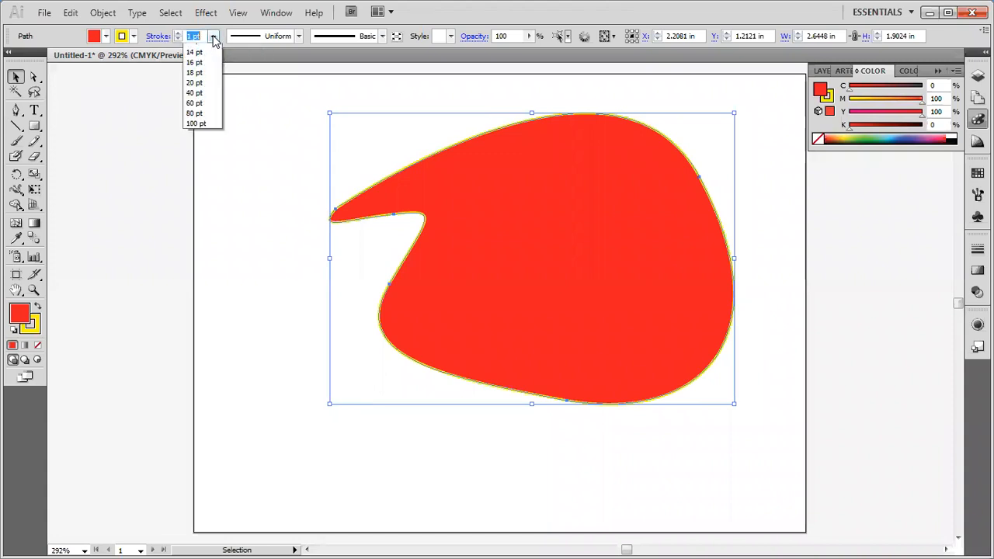
pyautogui.click(211, 195)
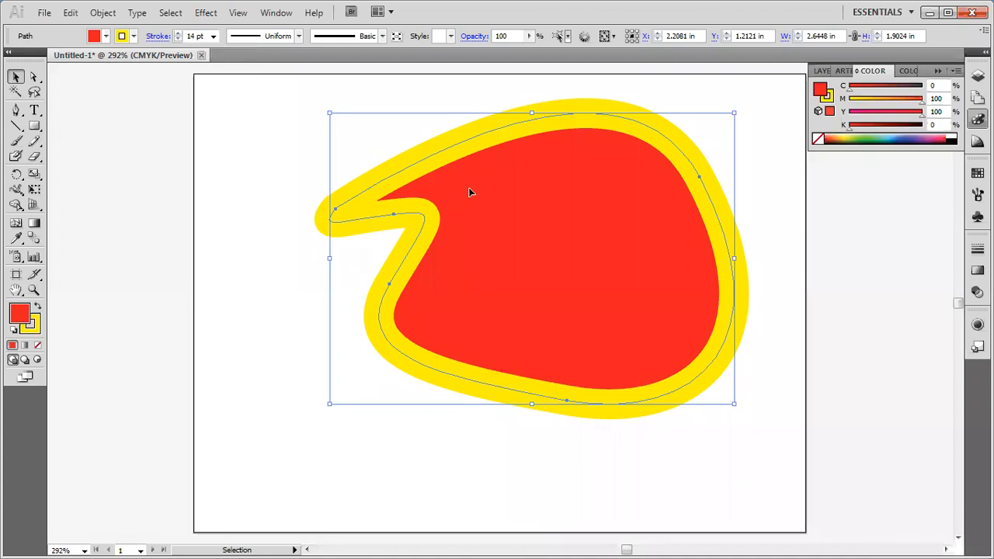
# Step: Try several variable width profiles on the shape's yellow stroke, ending with the triangular tapered profile
pyautogui.click(300, 37)
pyautogui.click(264, 85)
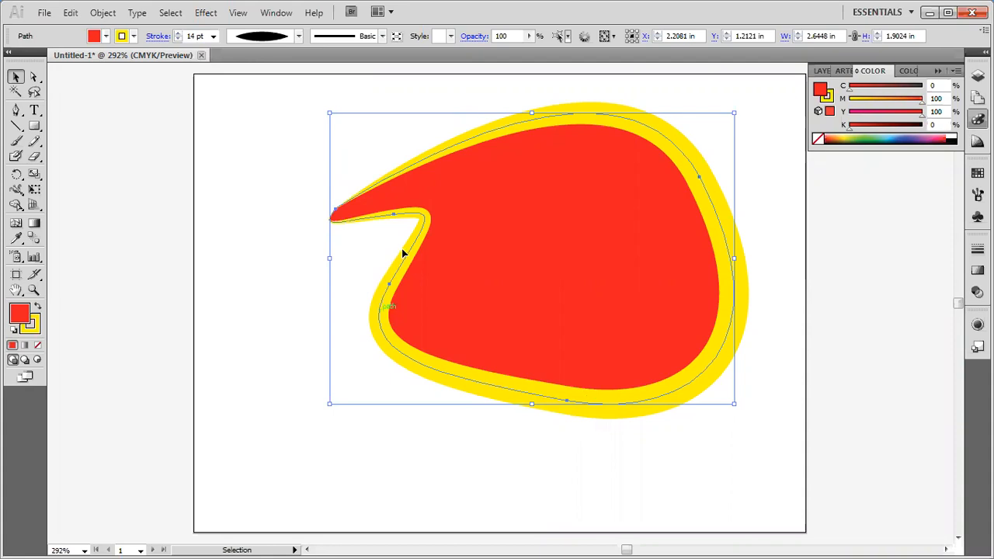
pyautogui.click(299, 37)
pyautogui.click(260, 110)
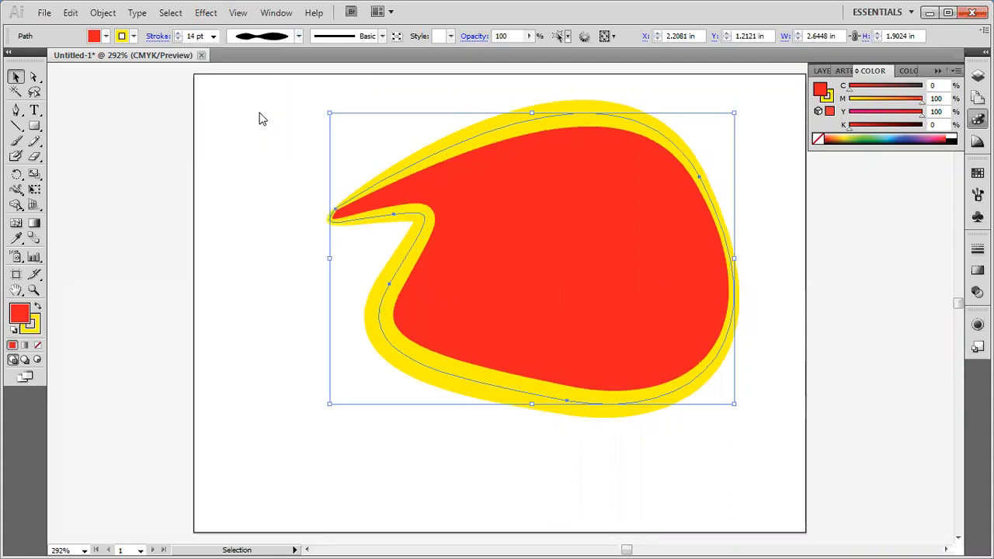
pyautogui.click(287, 39)
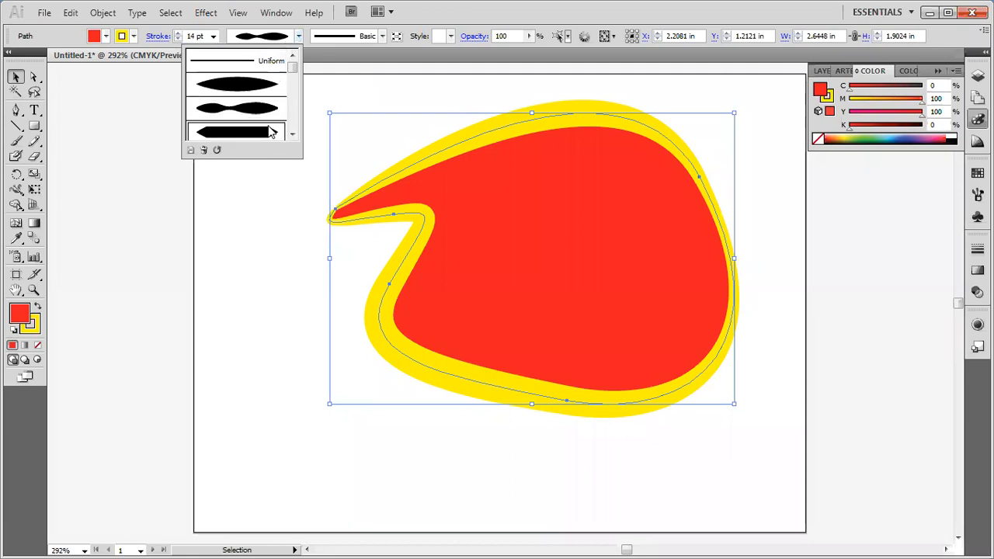
pyautogui.click(271, 132)
pyautogui.click(299, 37)
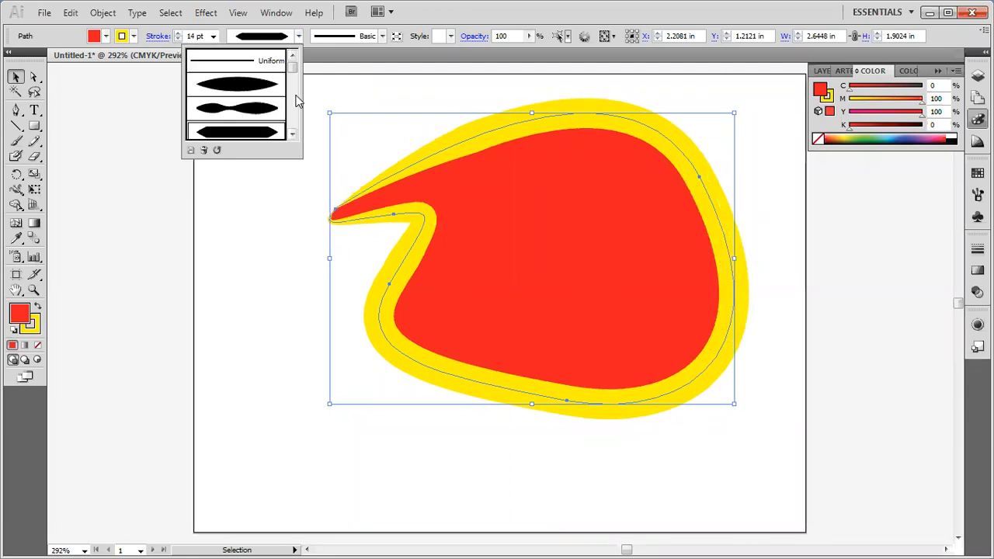
pyautogui.click(293, 134)
pyautogui.click(291, 134)
pyautogui.click(256, 101)
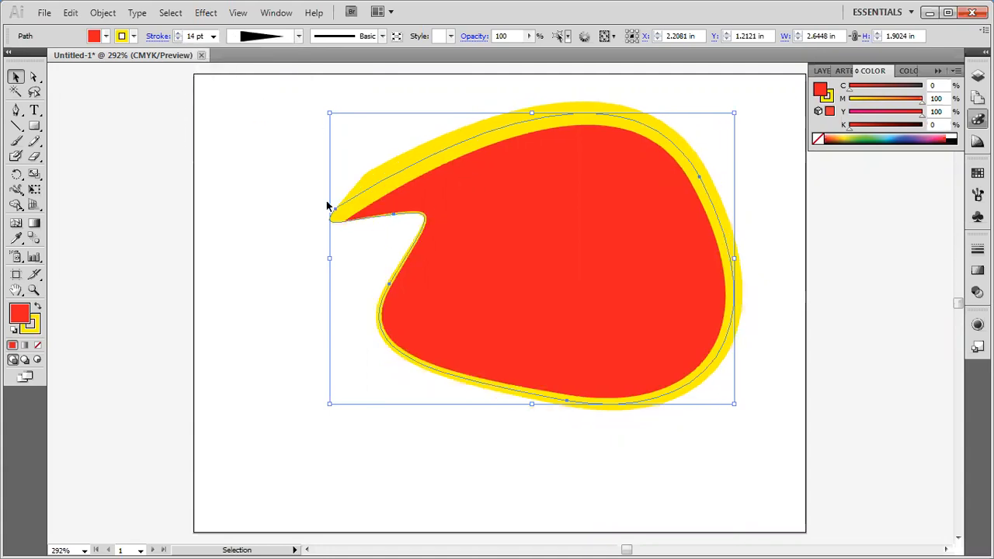
# Step: Apply the rough, charcoal-like art brush to the shape's yellow stroke
pyautogui.click(381, 36)
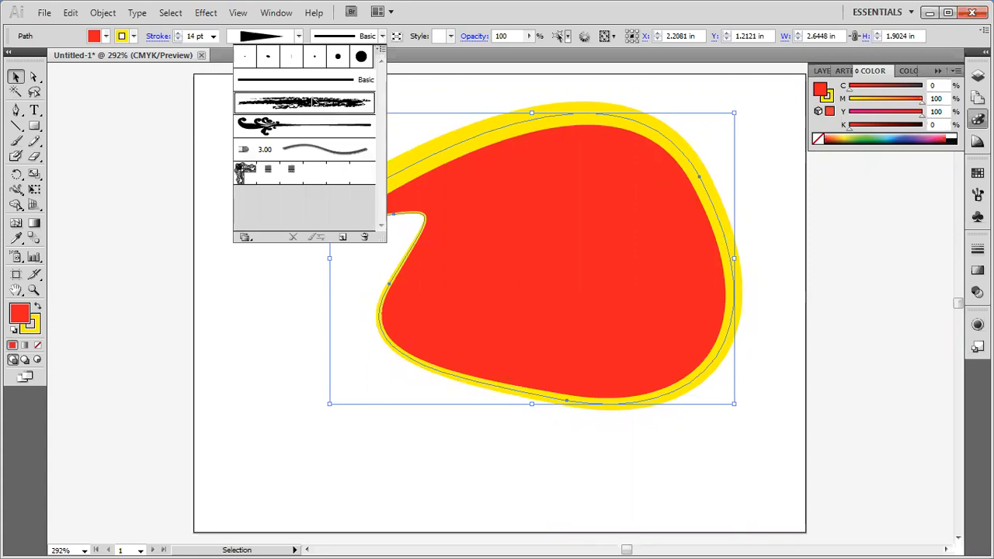
pyautogui.click(313, 103)
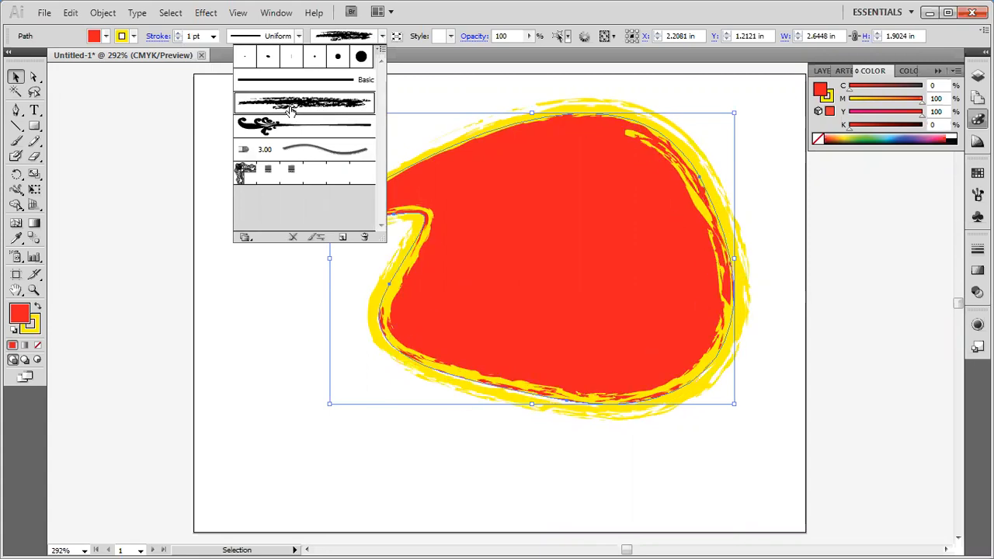
pyautogui.click(411, 18)
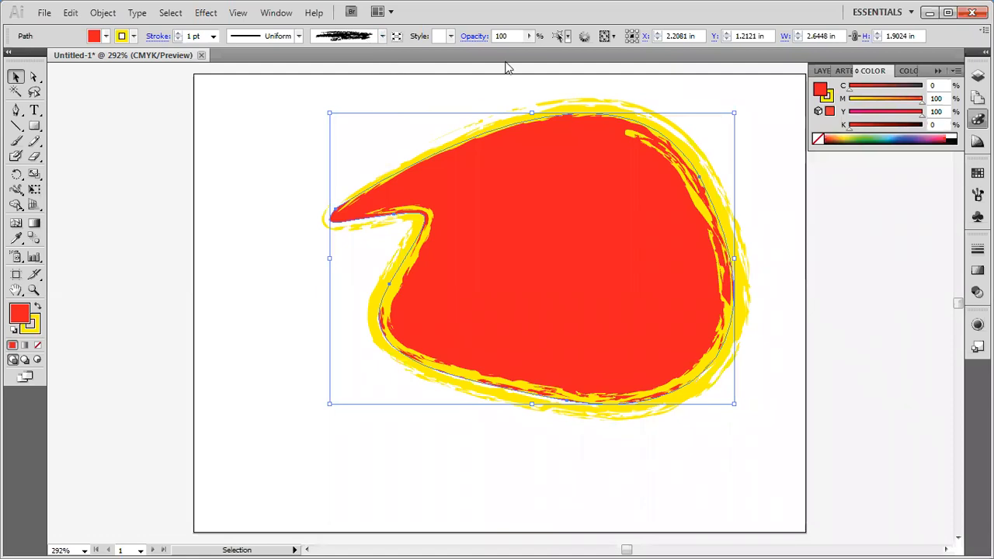
pyautogui.hotkey('ctrl', 'shift', 'b')
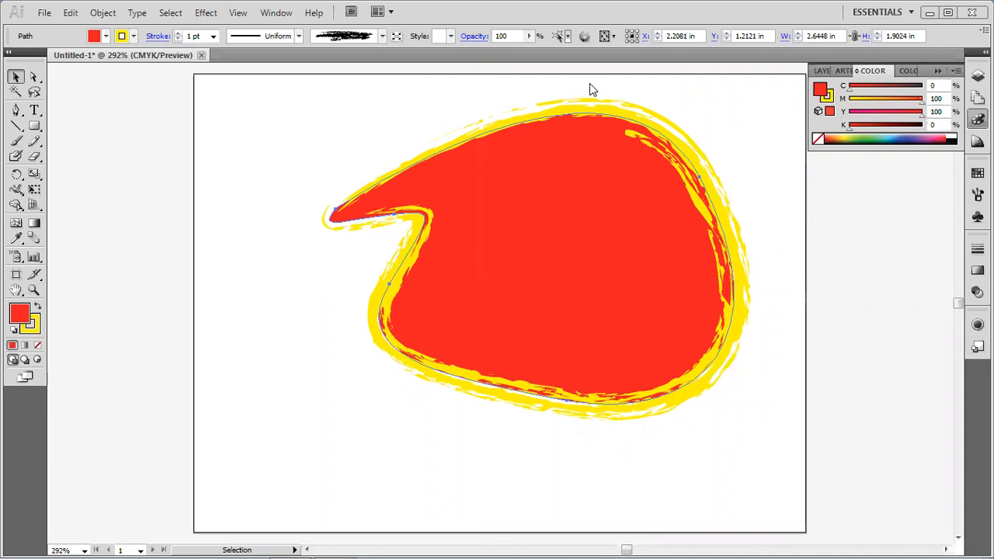
# Step: Delete the red shape with the rough yellow outline from the artboard
pyautogui.click(590, 213)
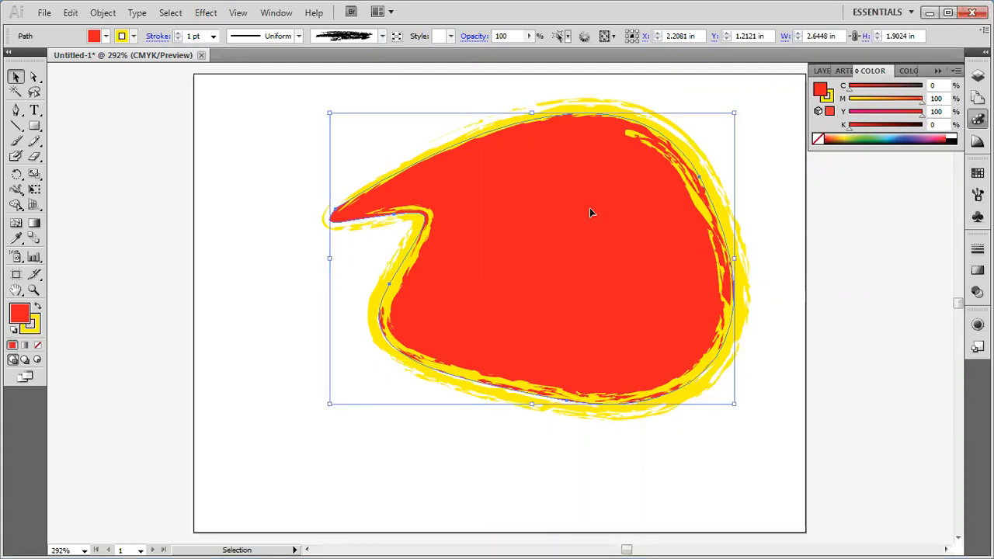
pyautogui.press('Delete')
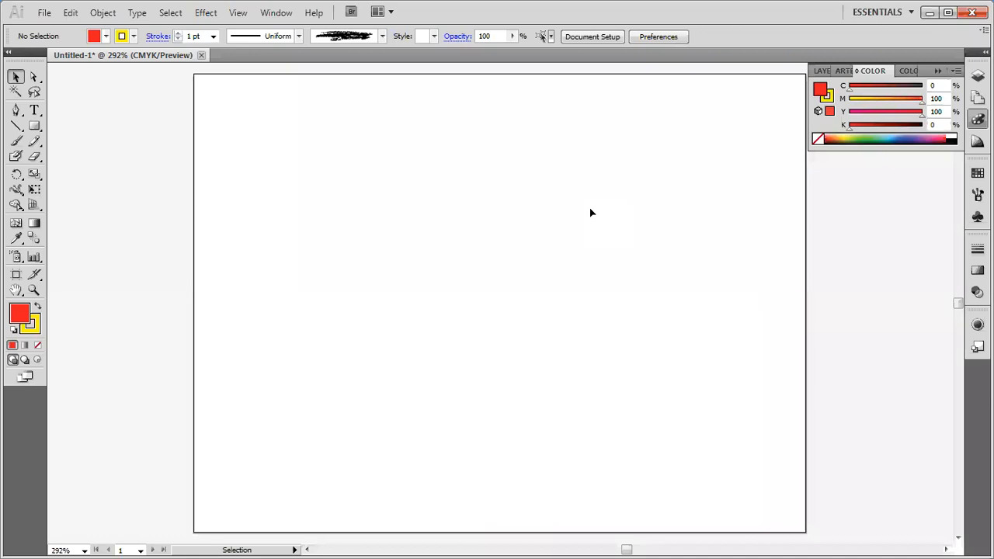
# Step: Add the point text "Institute of Freelancing" in the upper part of the artboard
pyautogui.click(35, 113)
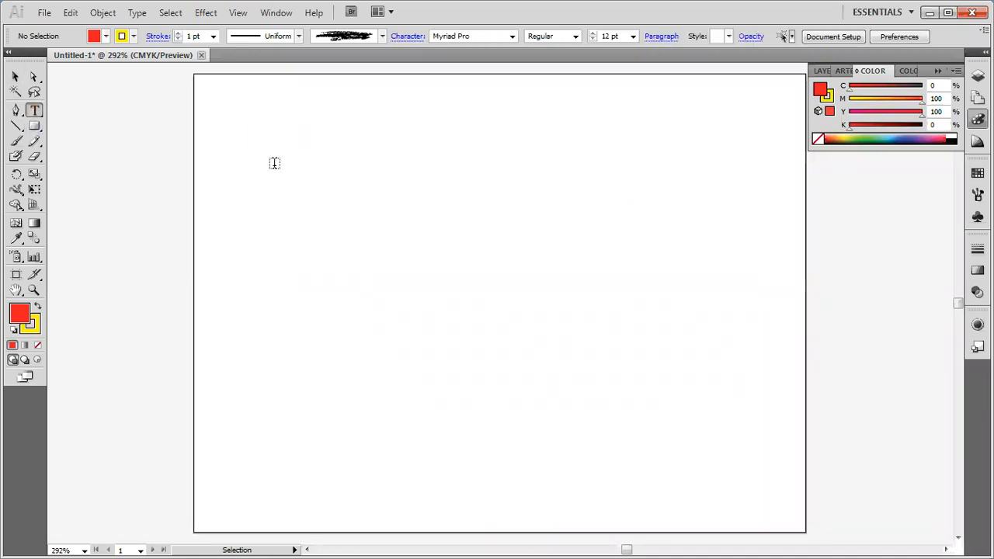
pyautogui.click(314, 183)
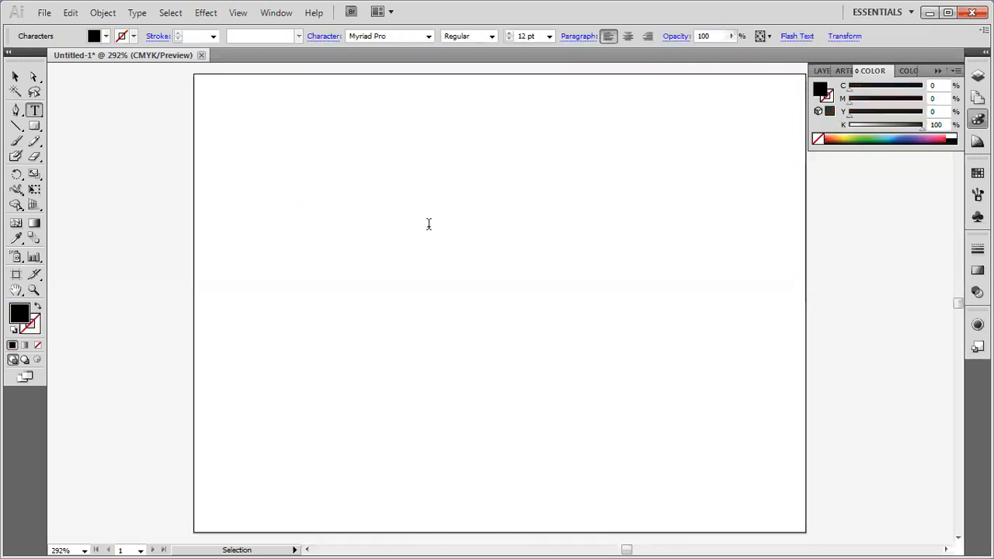
pyautogui.write('Institute')
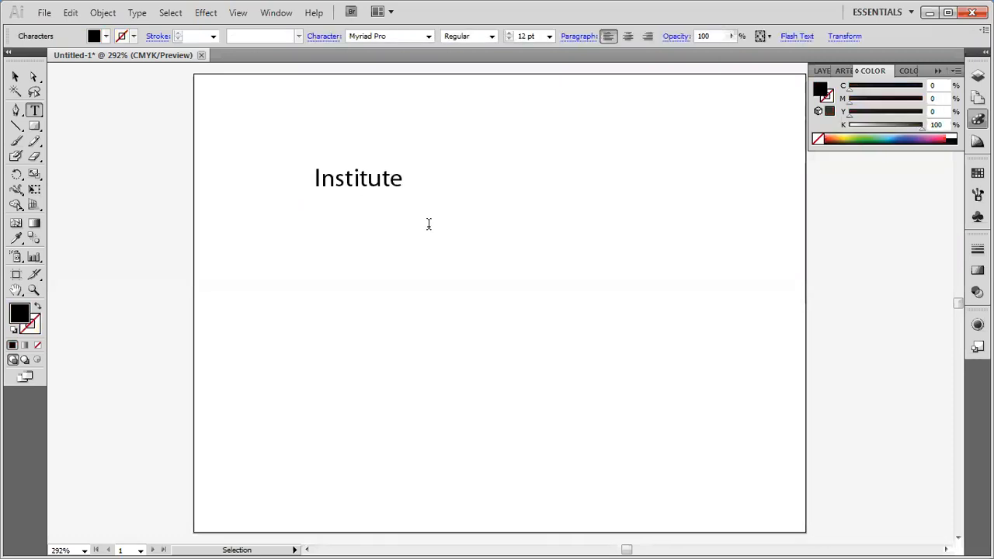
pyautogui.write(' of Freel')
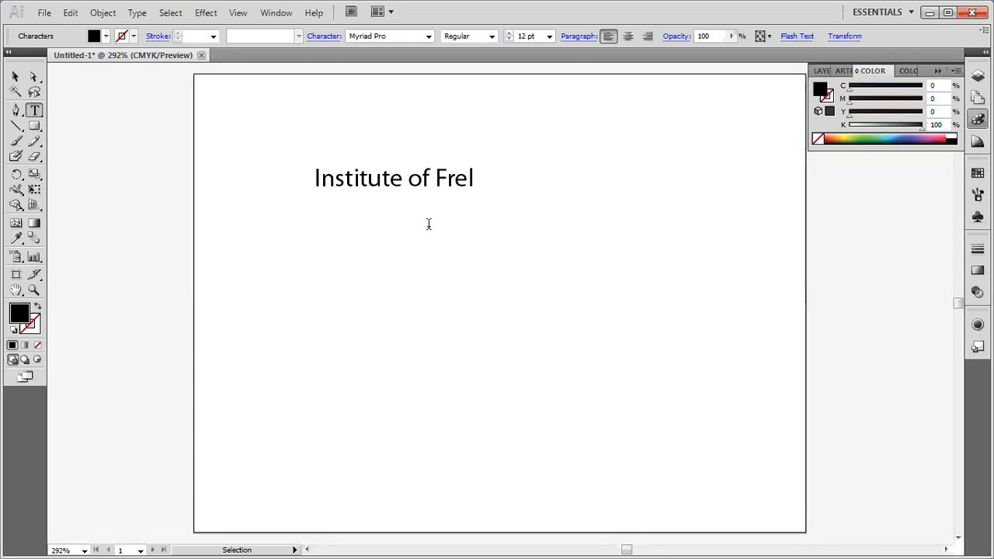
pyautogui.write('ancing')
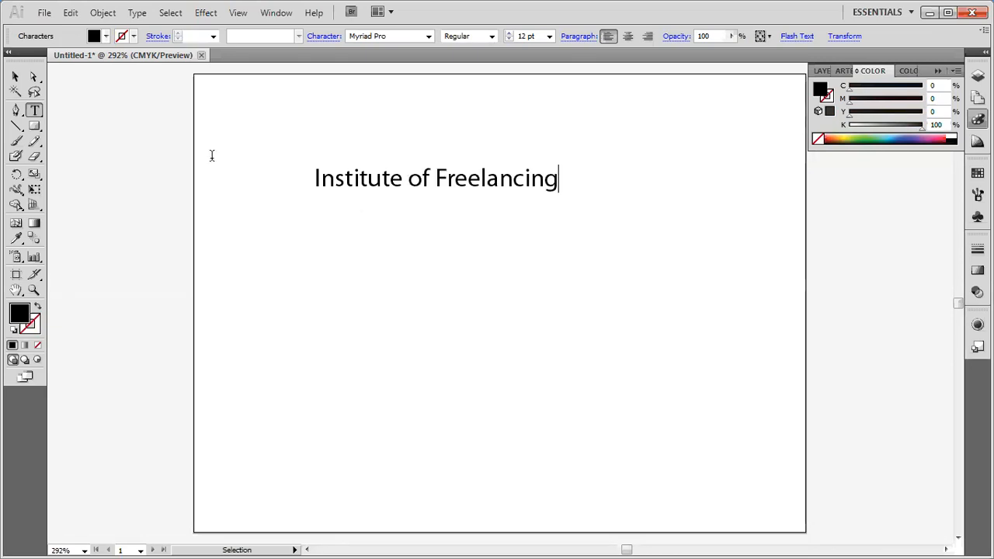
# Step: Enlarge the text object to about 25 pt, stretching it downward and out to both sides to span most of the artboard
pyautogui.click(14, 76)
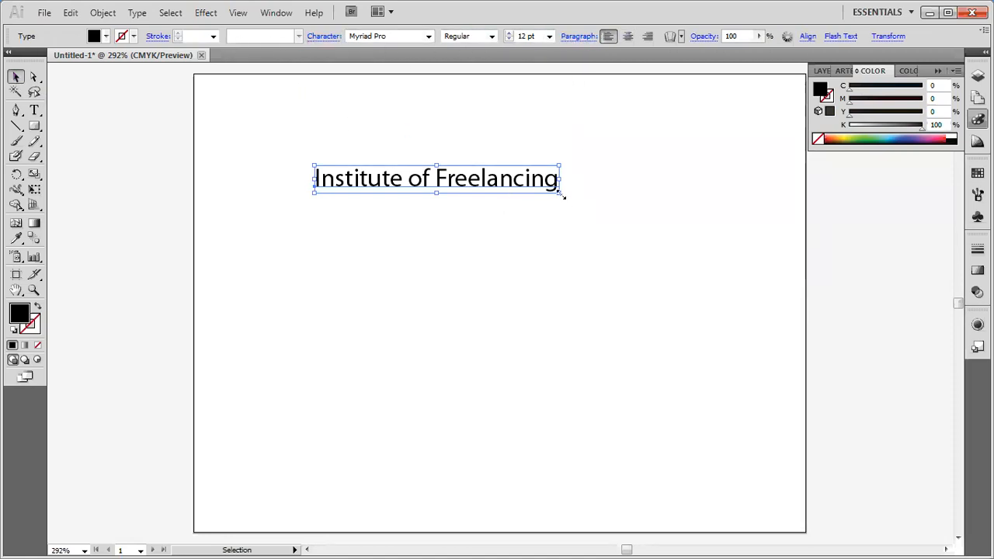
pyautogui.moveTo(561, 194); pyautogui.dragTo(730, 272)
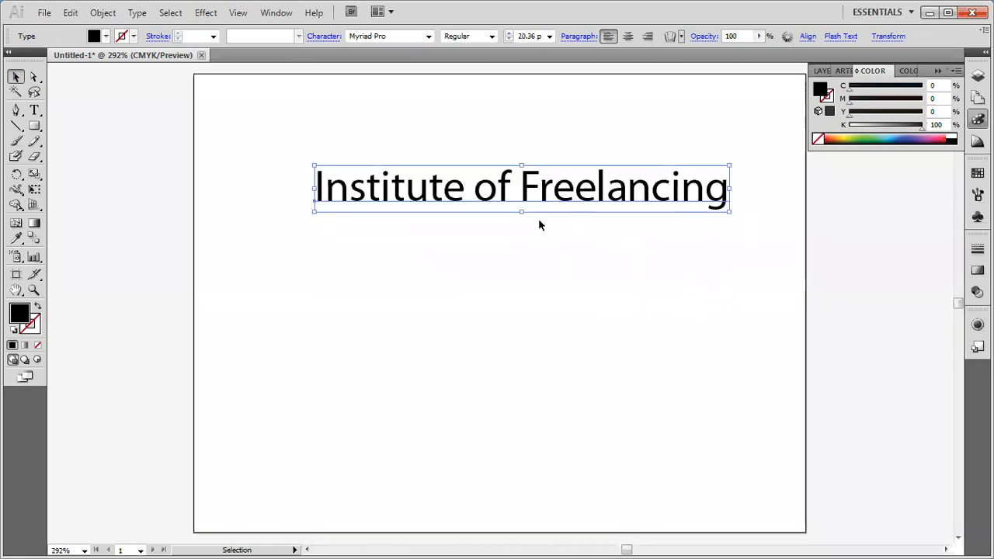
pyautogui.moveTo(522, 211)
pyautogui.mouseDown()
pyautogui.moveTo(528, 333)
pyautogui.moveTo(527, 103)
pyautogui.moveTo(528, 223)
pyautogui.mouseUp()
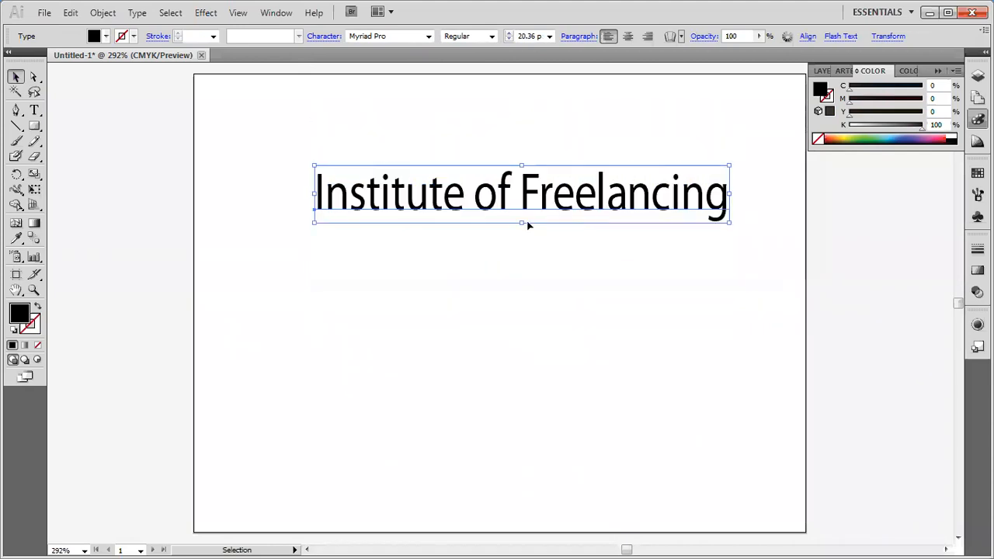
pyautogui.moveTo(313, 194); pyautogui.dragTo(258, 192)
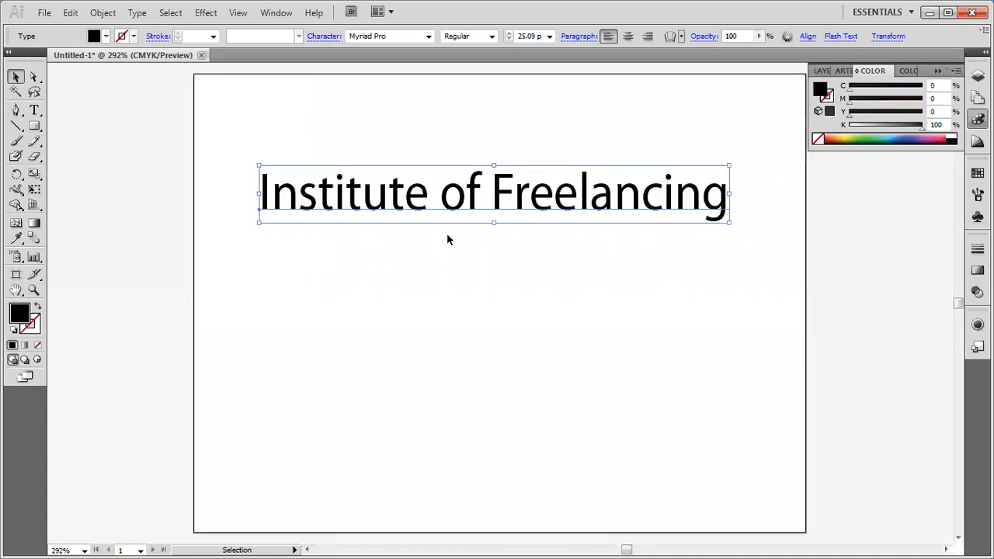
# Step: Change the fill of the "Institute of Freelancing" text to the golden yellow swatch (C 0, M 10, Y 95, K 0)
pyautogui.click(107, 38)
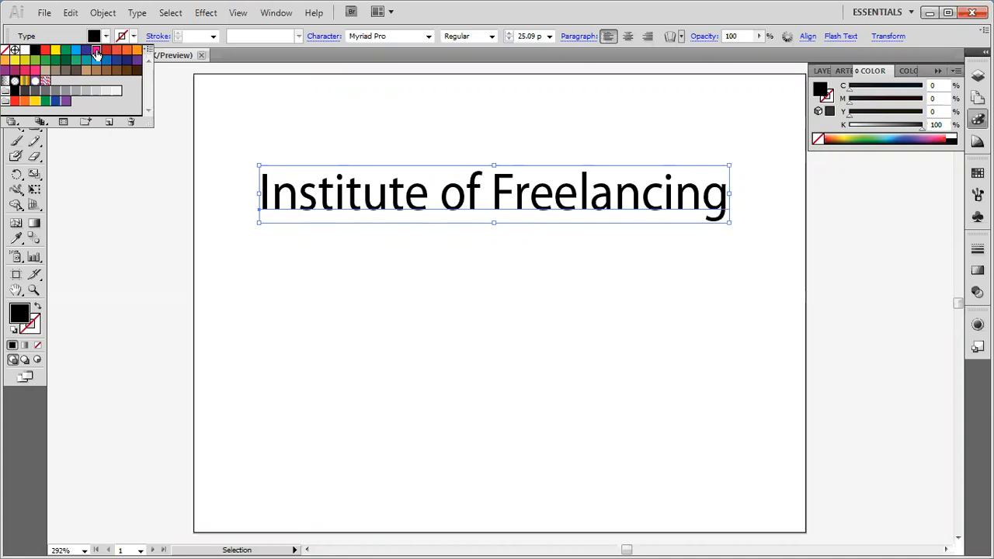
pyautogui.click(95, 50)
pyautogui.click(55, 50)
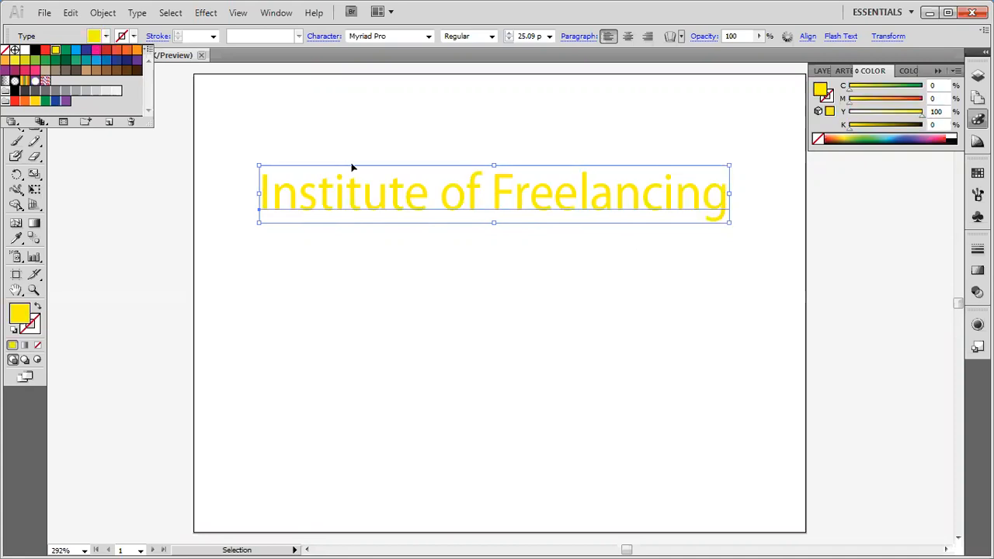
pyautogui.click(41, 99)
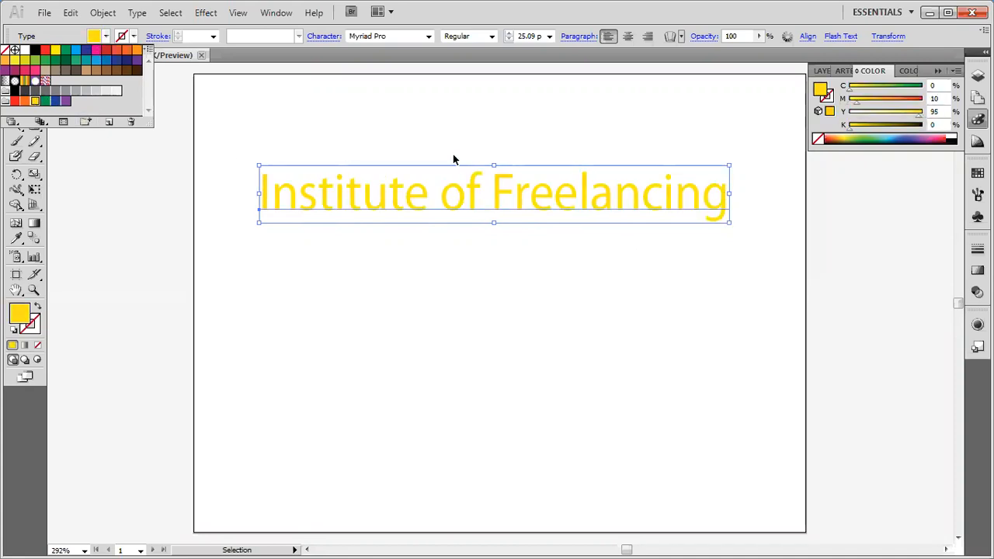
# Step: Delete the yellow "Institute of Freelancing" text object from the artboard
pyautogui.click(380, 36)
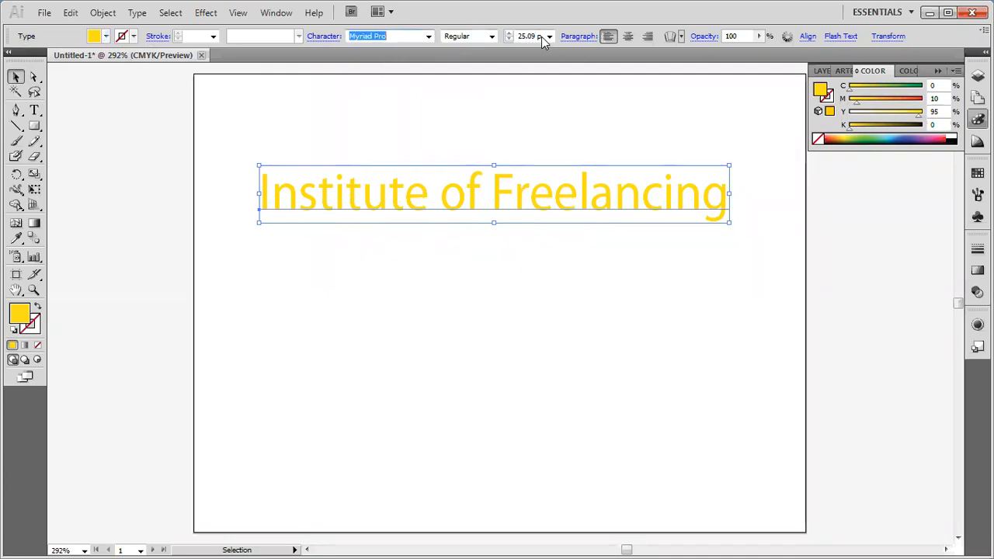
pyautogui.click(491, 260)
pyautogui.click(496, 194)
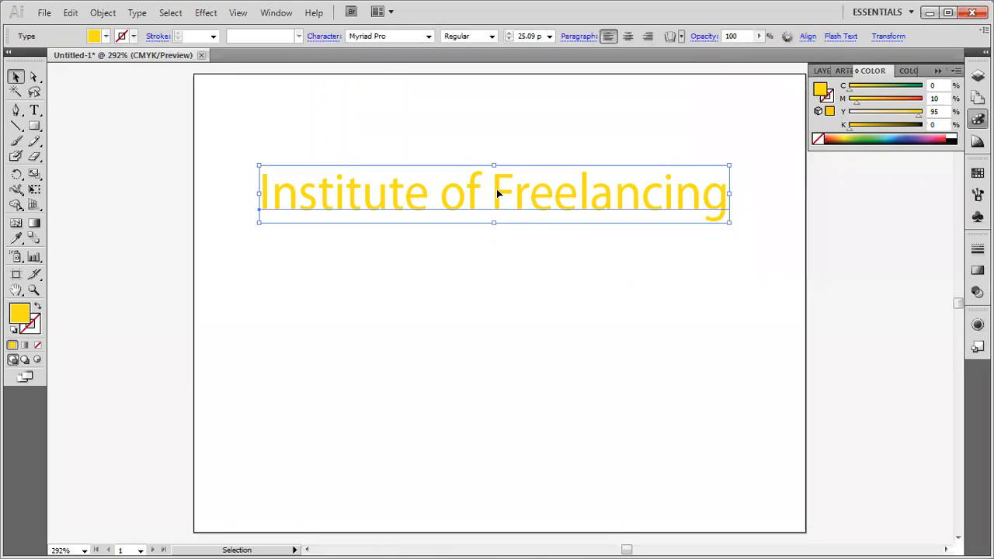
pyautogui.press('Delete')
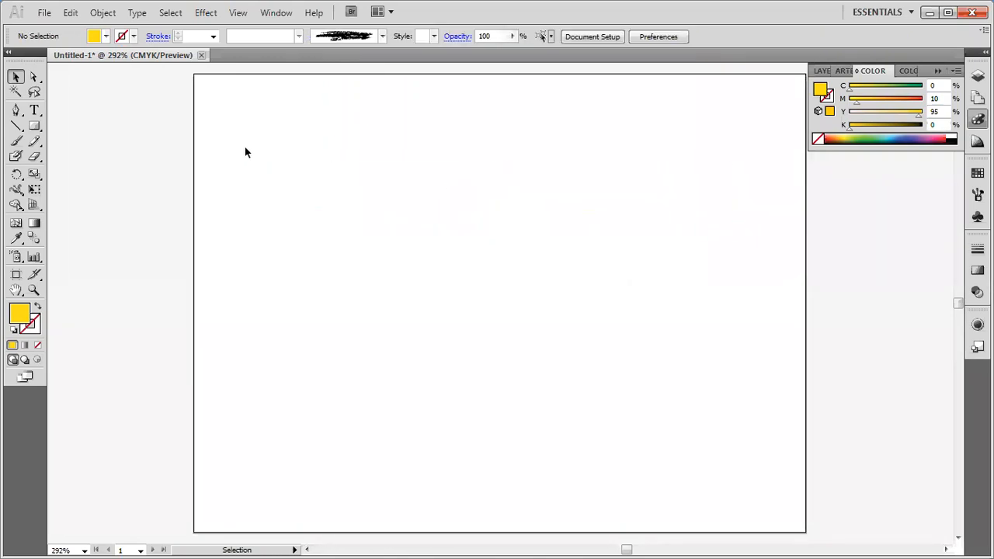
# Step: Draw a yellow rectangle about 1.04 by 0.81 in in the artboard's upper-left area and delete it again
pyautogui.click(34, 125)
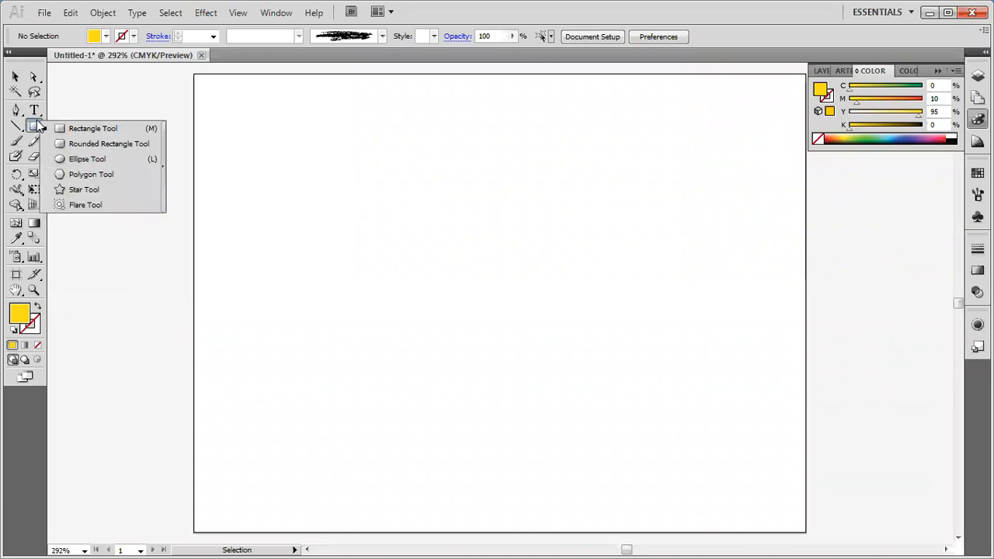
pyautogui.click(77, 132)
pyautogui.moveTo(311, 147); pyautogui.dragTo(471, 271)
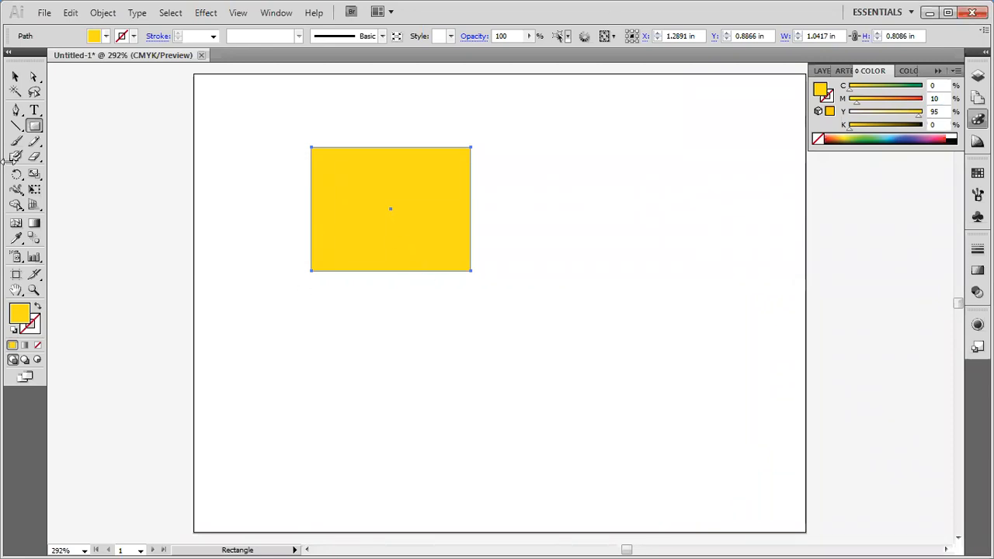
pyautogui.click(15, 77)
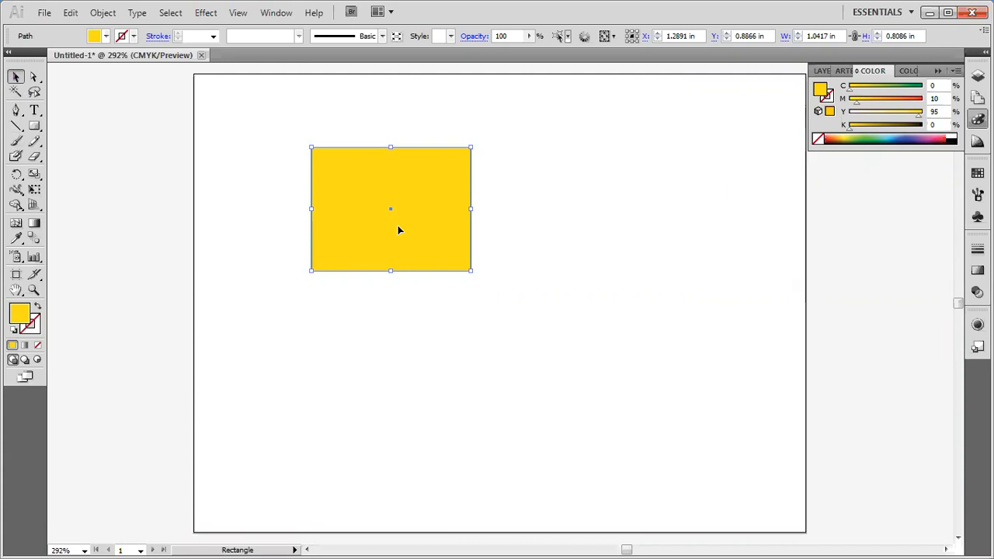
pyautogui.press('Delete')
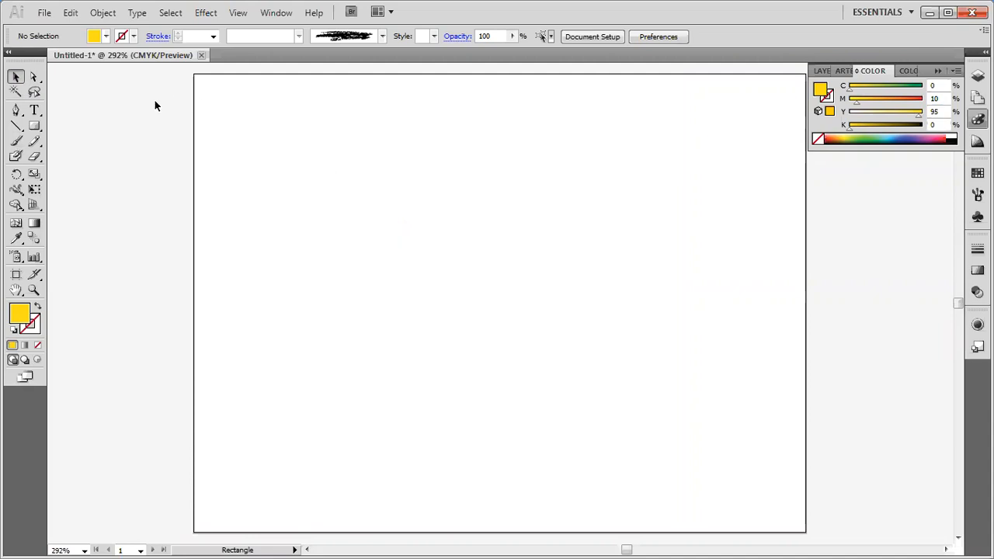
# Step: Draw a yellow square about 1.5 in wide in the artboard's upper-left area and give it a red 12 pt stroke
pyautogui.click(35, 128)
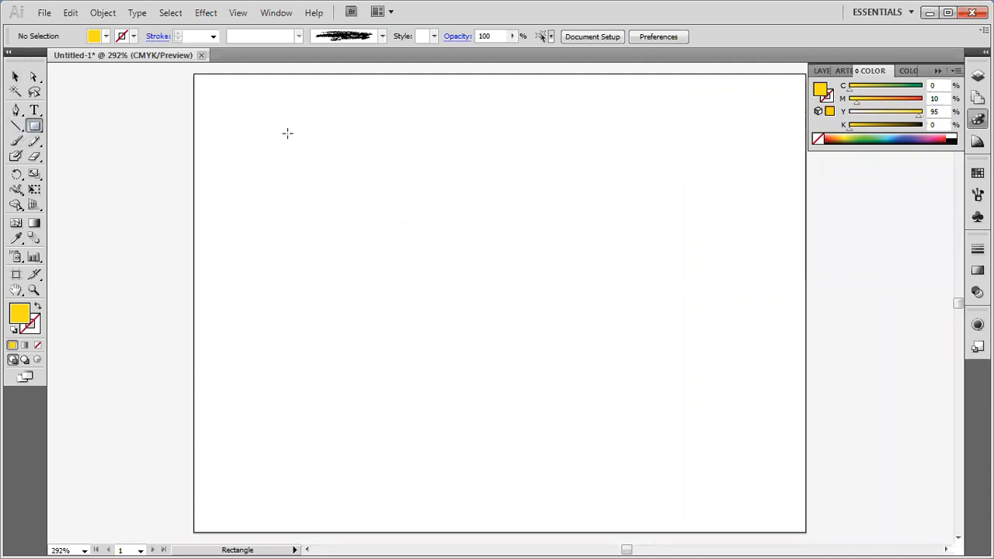
pyautogui.moveTo(287, 134); pyautogui.dragTo(518, 233)
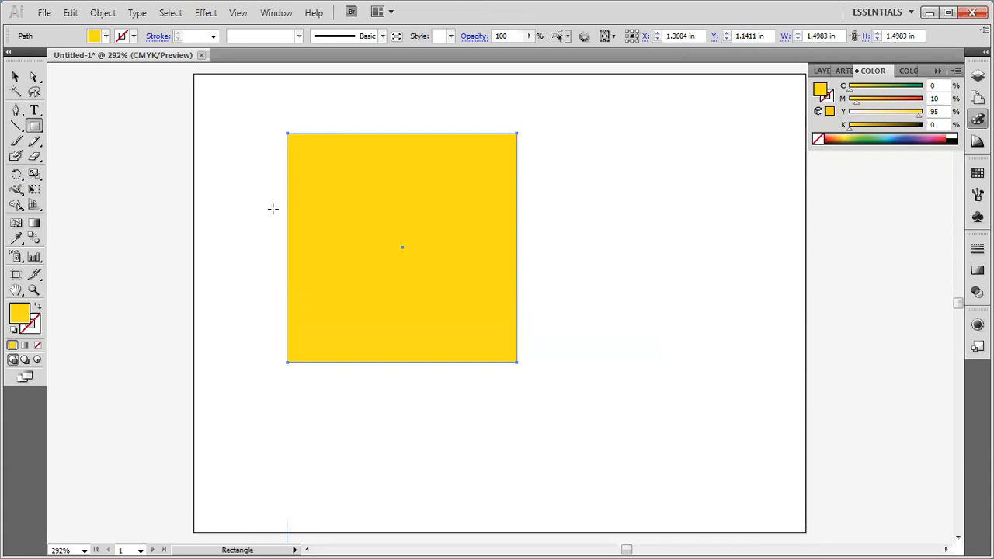
pyautogui.click(134, 36)
pyautogui.click(106, 49)
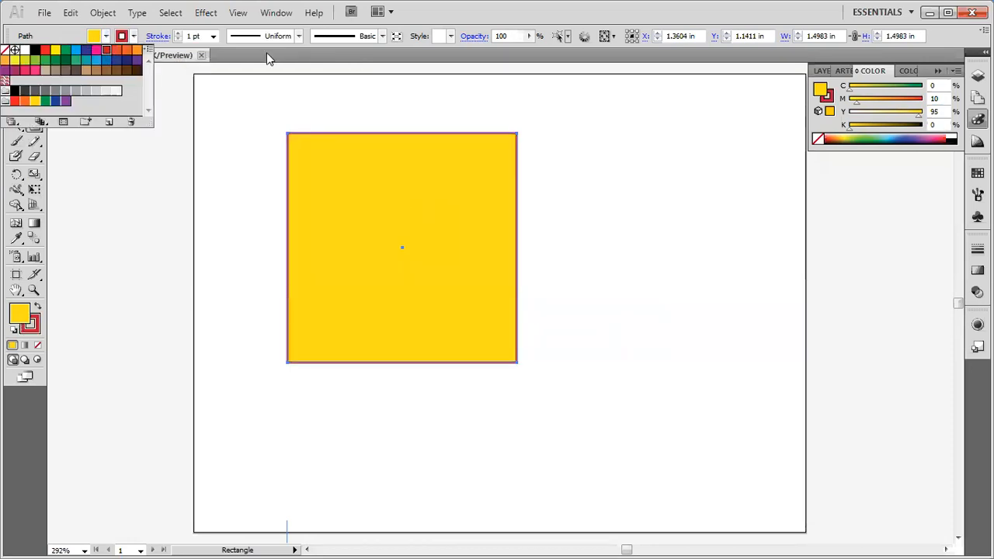
pyautogui.click(212, 37)
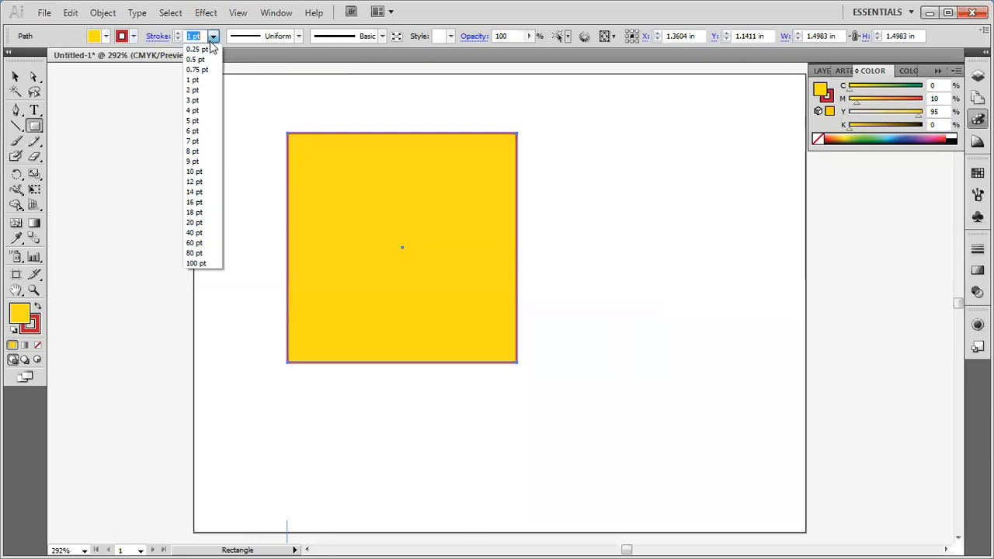
pyautogui.click(198, 185)
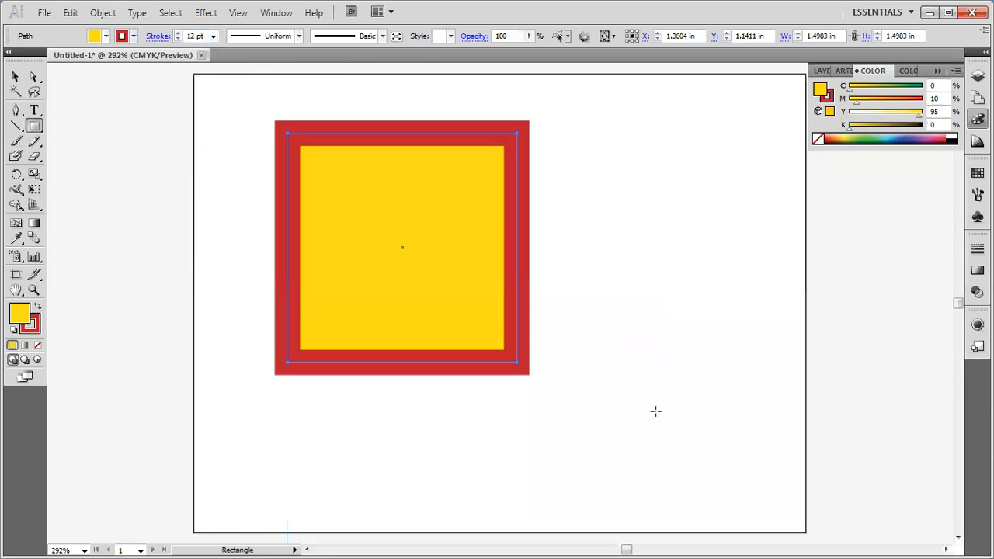
# Step: Move only the square's upper-right anchor point down about 0.43 in with the Direct Selection tool, slanting the upper edge
pyautogui.click(16, 82)
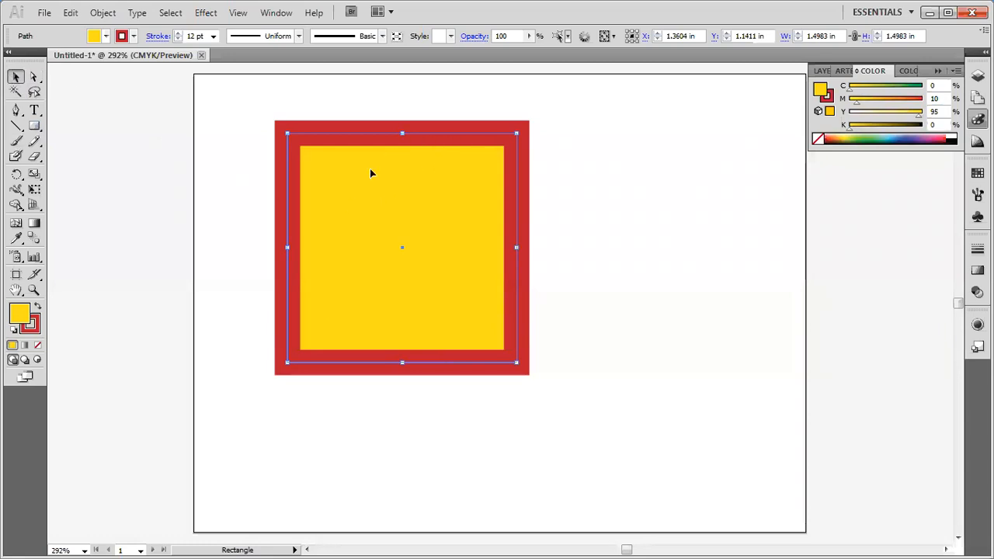
pyautogui.click(34, 77)
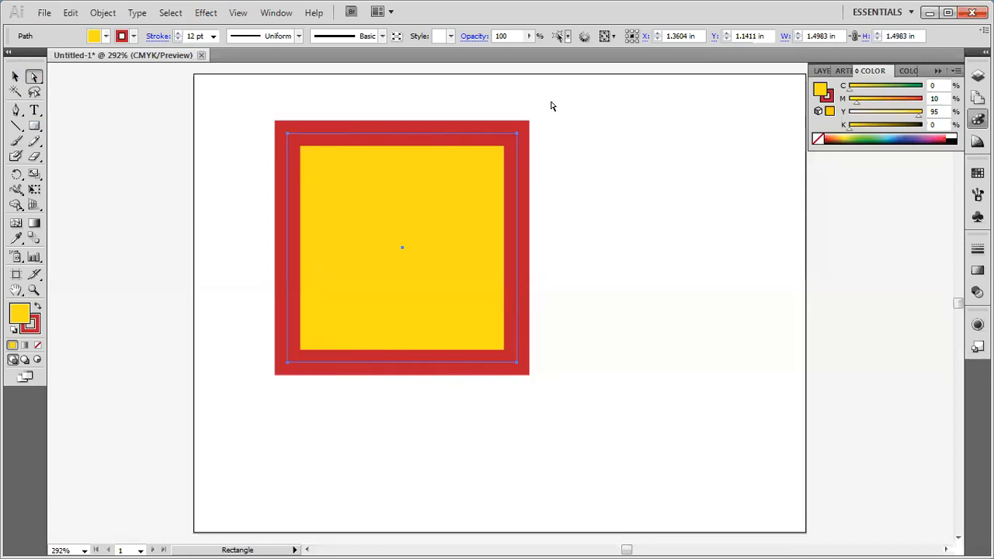
pyautogui.click(517, 134)
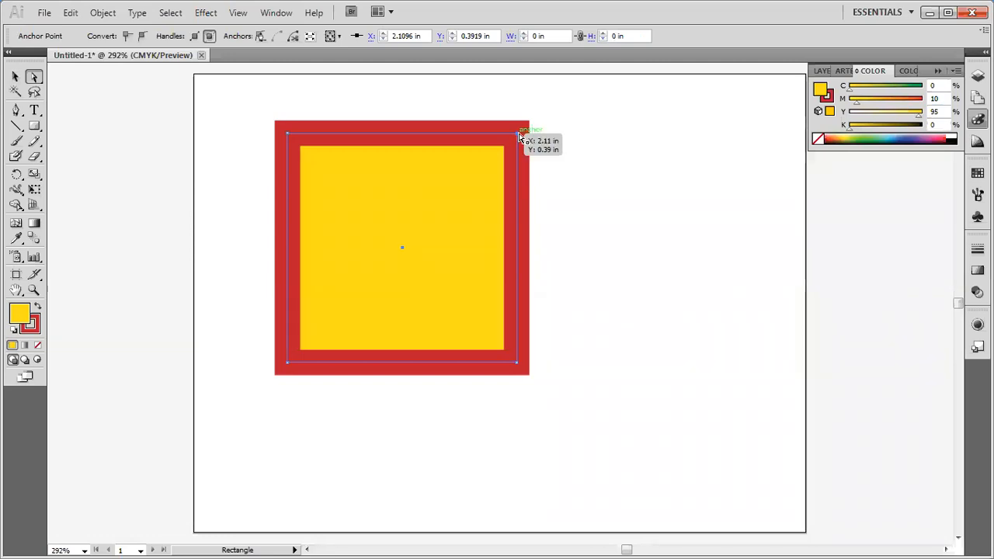
pyautogui.click(34, 78)
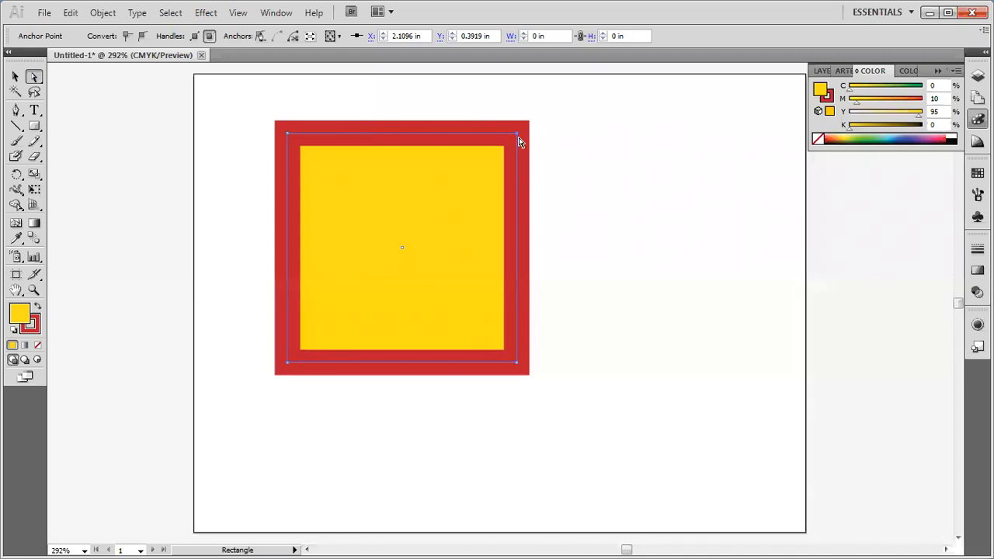
pyautogui.moveTo(520, 137); pyautogui.dragTo(515, 203)
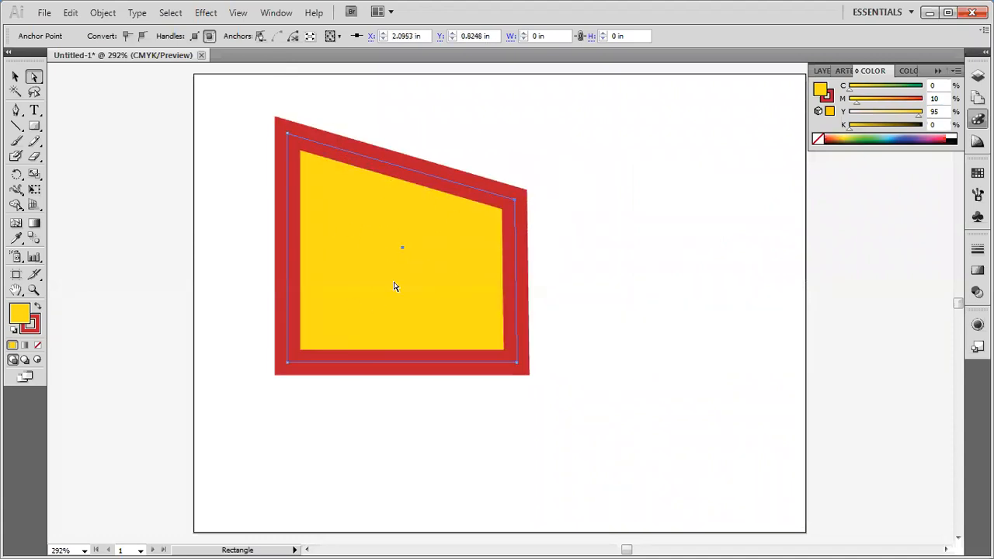
# Step: Draw a rounded rectangle about 1.95 by 1.46 in, overlapping the right side of the slanted shape
pyautogui.click(15, 76)
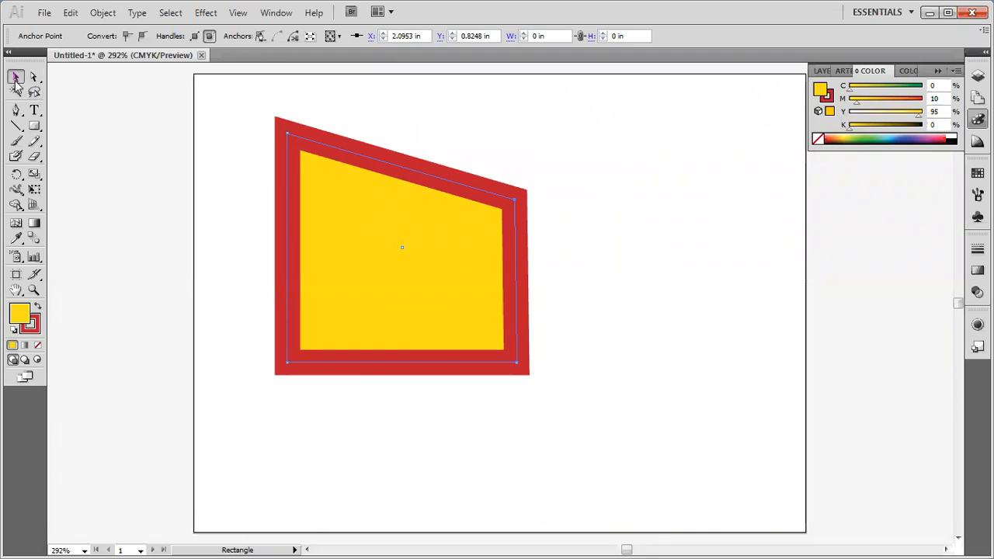
pyautogui.click(86, 147)
pyautogui.moveTo(35, 126); pyautogui.dragTo(97, 129)
pyautogui.moveTo(455, 159)
pyautogui.mouseDown()
pyautogui.moveTo(702, 359)
pyautogui.moveTo(754, 380)
pyautogui.mouseUp()
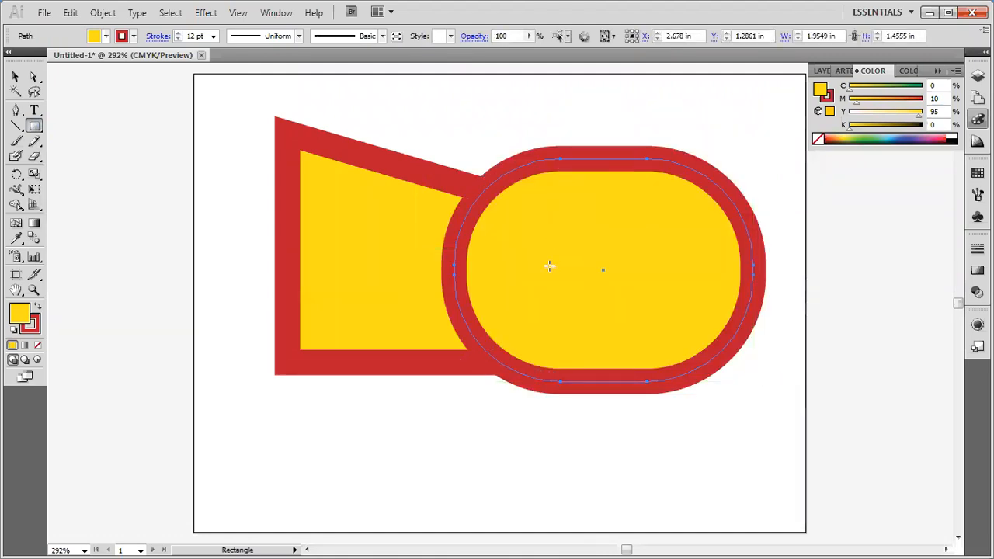
# Step: Reshape the rounded rectangle's upper-left corner into an outward bulge by pulling the direction handles of its two anchor points outward
pyautogui.click(34, 77)
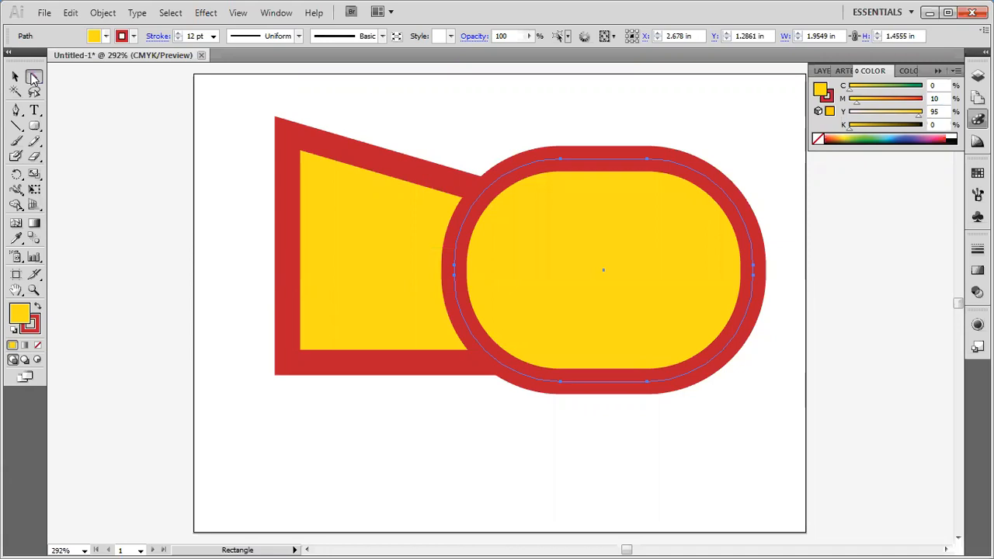
pyautogui.click(562, 165)
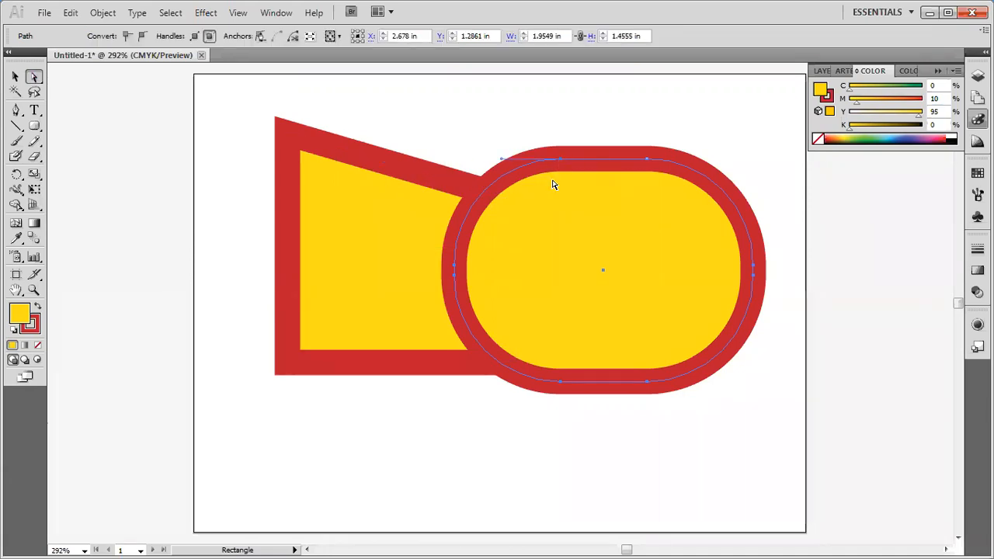
pyautogui.click(454, 270)
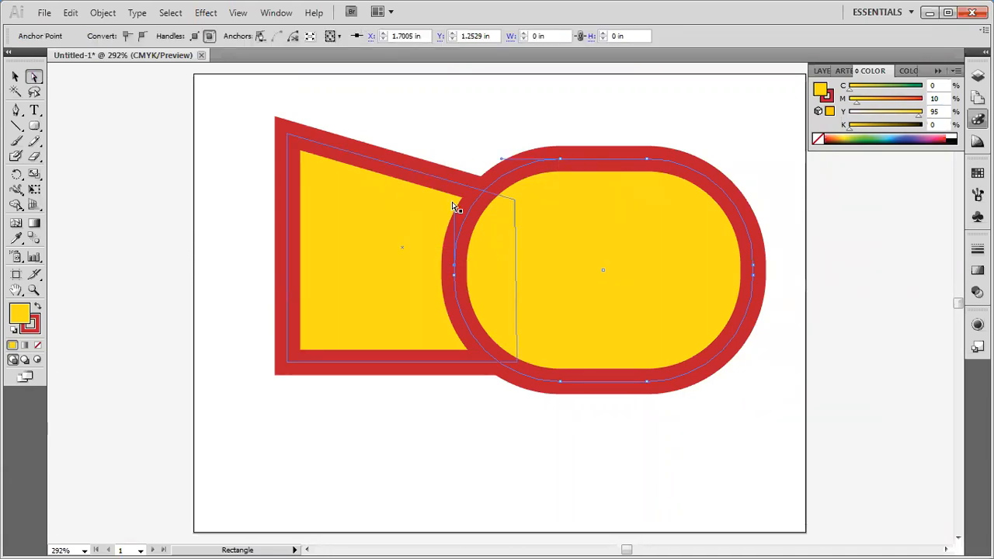
pyautogui.moveTo(454, 208); pyautogui.dragTo(371, 205)
pyautogui.moveTo(501, 161); pyautogui.dragTo(433, 112)
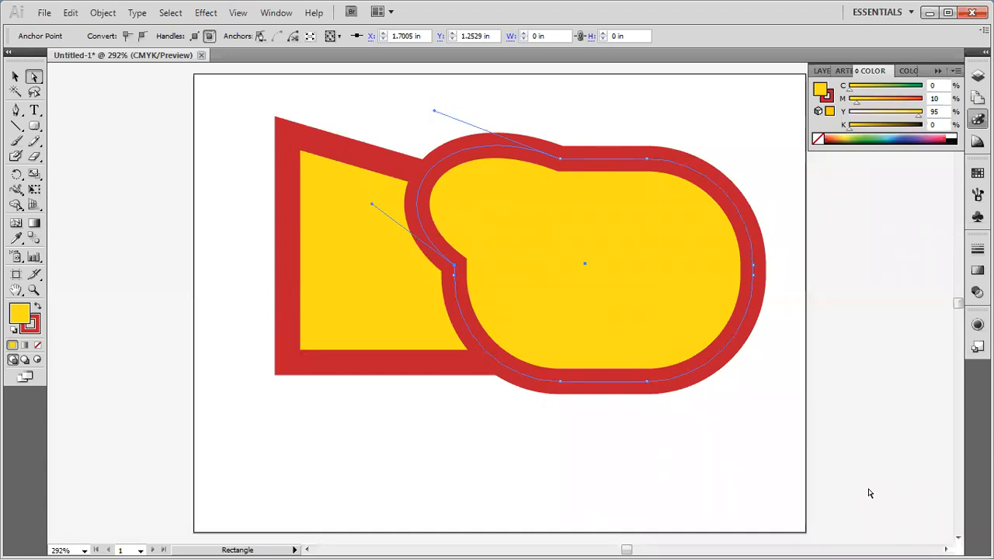
# Step: Give the bulged rounded shape an orange stroke and a green fill
pyautogui.click(645, 223)
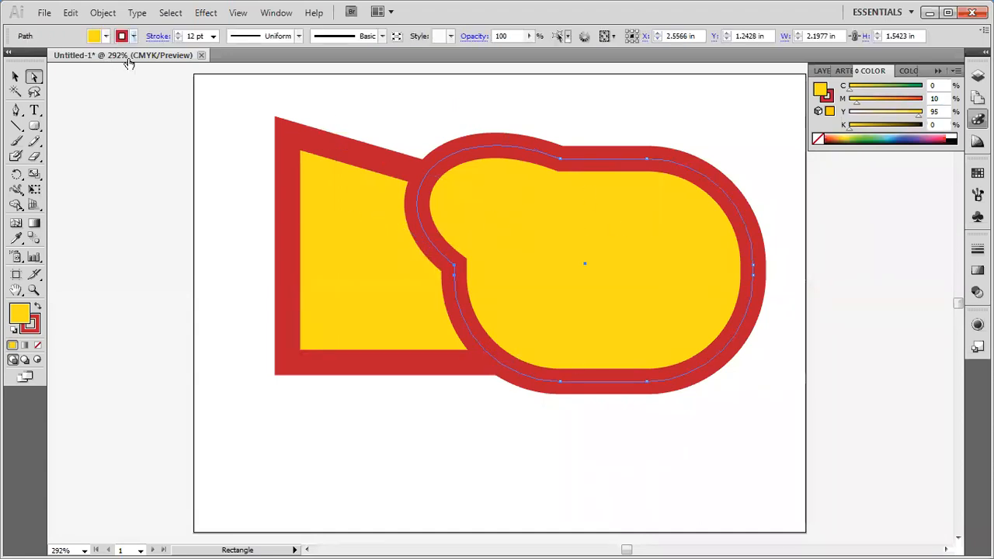
pyautogui.click(134, 35)
pyautogui.click(139, 50)
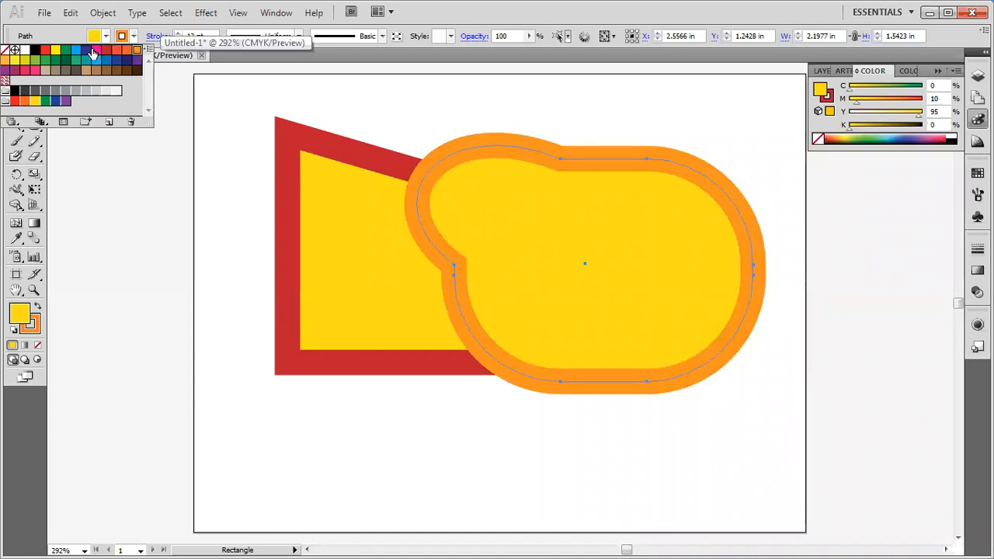
pyautogui.click(105, 37)
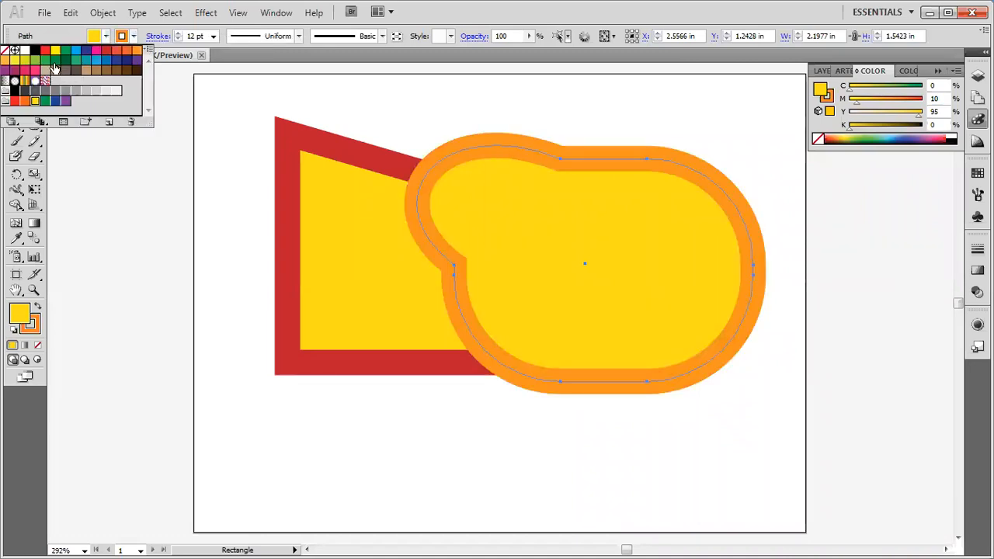
pyautogui.click(45, 60)
# Step: Move the green rounded shape about 0.23 in to the right and 0.28 in up
pyautogui.click(549, 248)
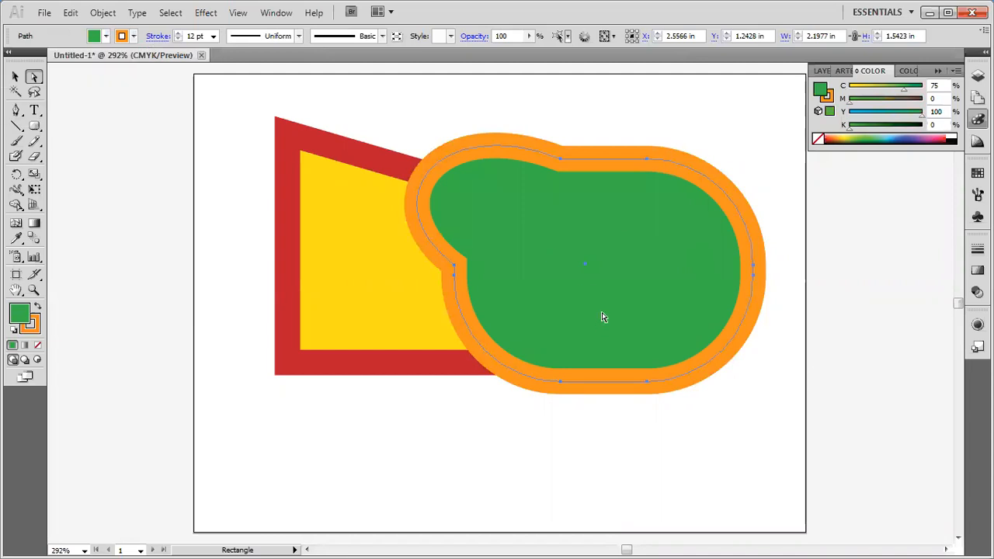
pyautogui.moveTo(528, 261); pyautogui.dragTo(564, 223)
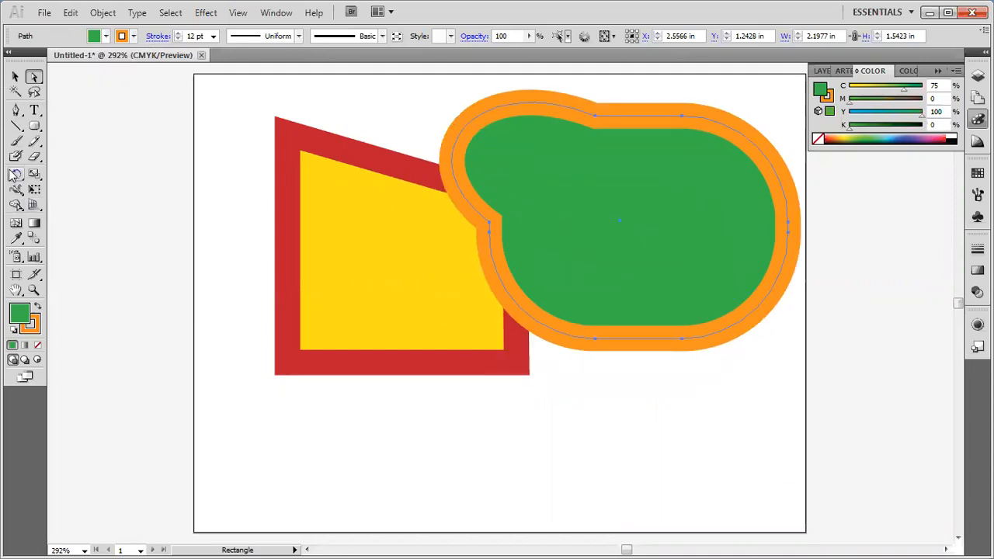
# Step: Try drawing a circle about 1.41 in in diameter with the Ellipse tool over both shapes, and undo it
pyautogui.click(34, 127)
pyautogui.click(33, 129)
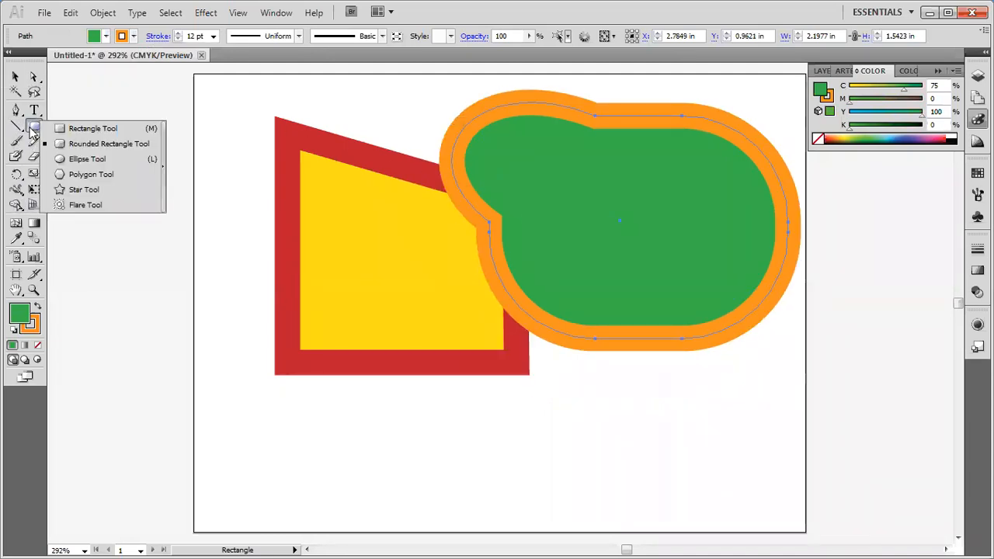
pyautogui.click(85, 160)
pyautogui.moveTo(382, 248)
pyautogui.mouseDown()
pyautogui.moveTo(629, 455)
pyautogui.moveTo(597, 442)
pyautogui.mouseUp()
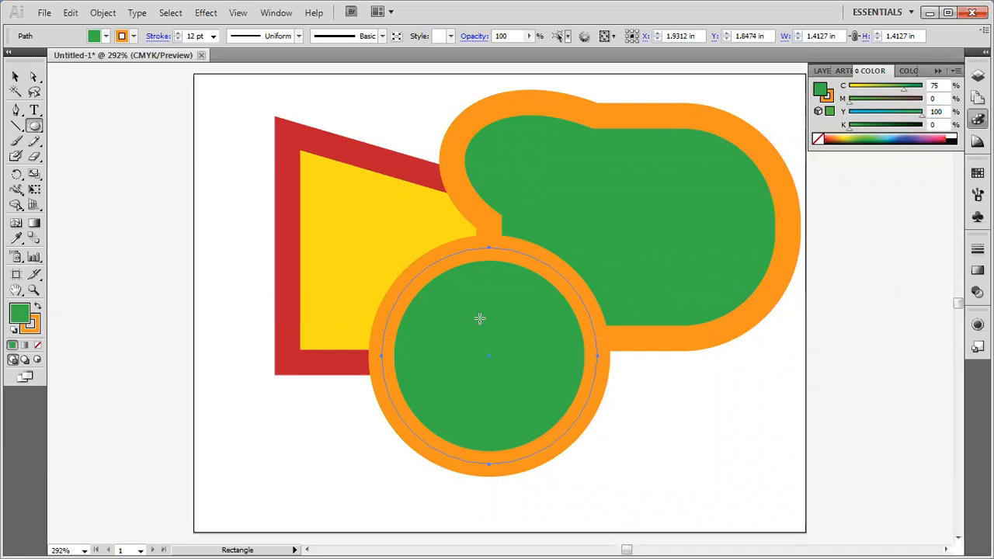
pyautogui.hotkey('ctrl', 'z')
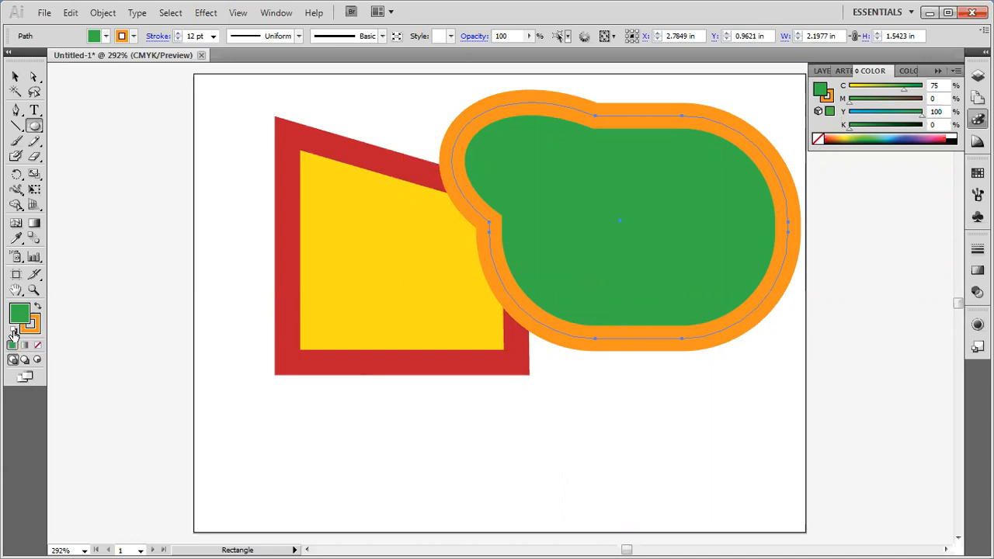
# Step: Reset the selected rounded shape to the default white fill and 1 pt black stroke
pyautogui.click(13, 331)
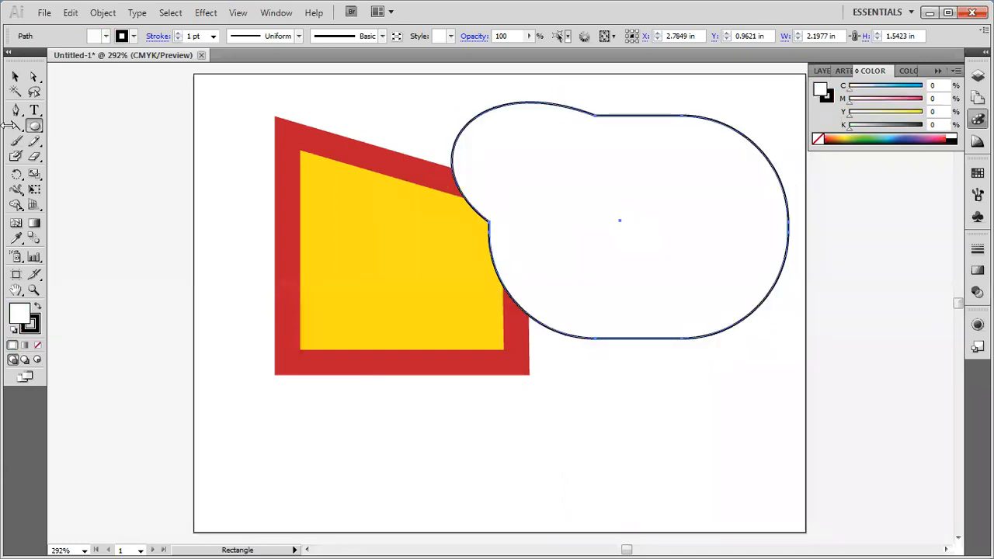
# Step: Undo the default fill and stroke reset on the rounded shape and deselect it
pyautogui.click(16, 76)
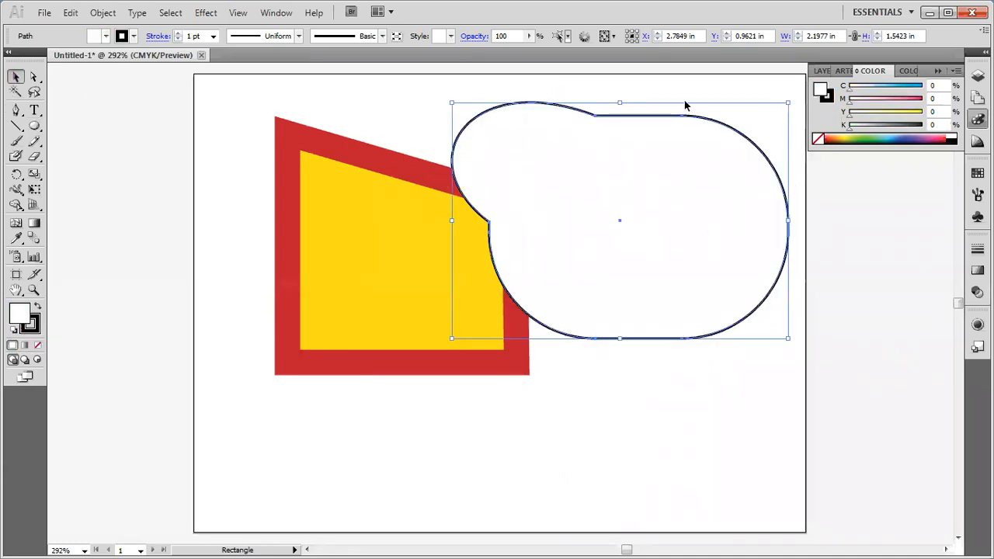
pyautogui.hotkey('ctrl', 'z')
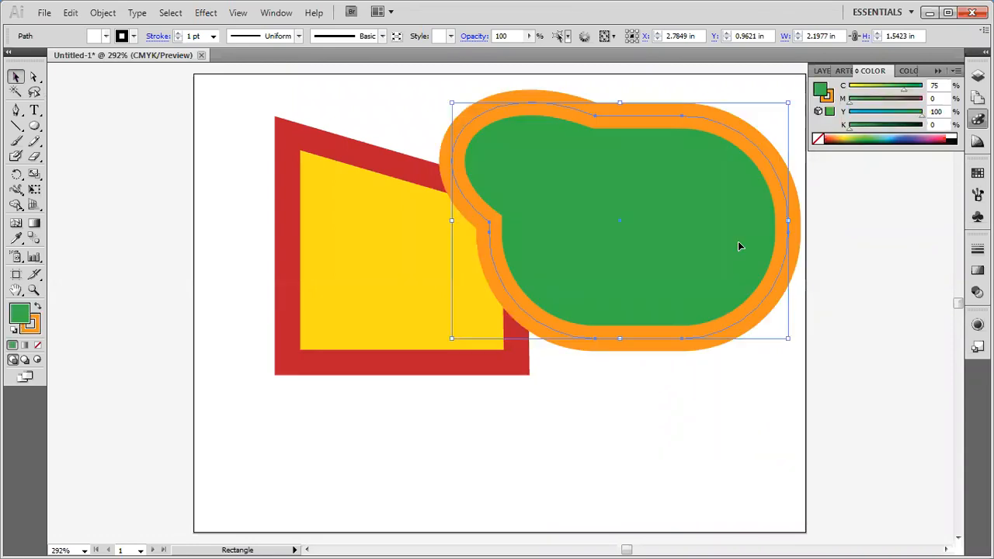
pyautogui.click(614, 441)
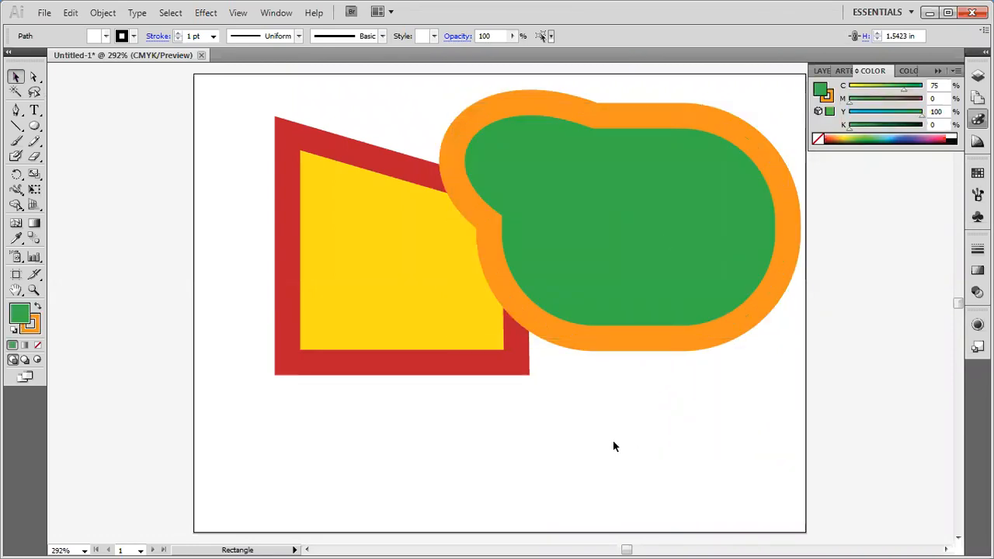
# Step: Draw a circle about 1.80 in in diameter overlapping both shapes, using the default white fill and black stroke
pyautogui.click(14, 331)
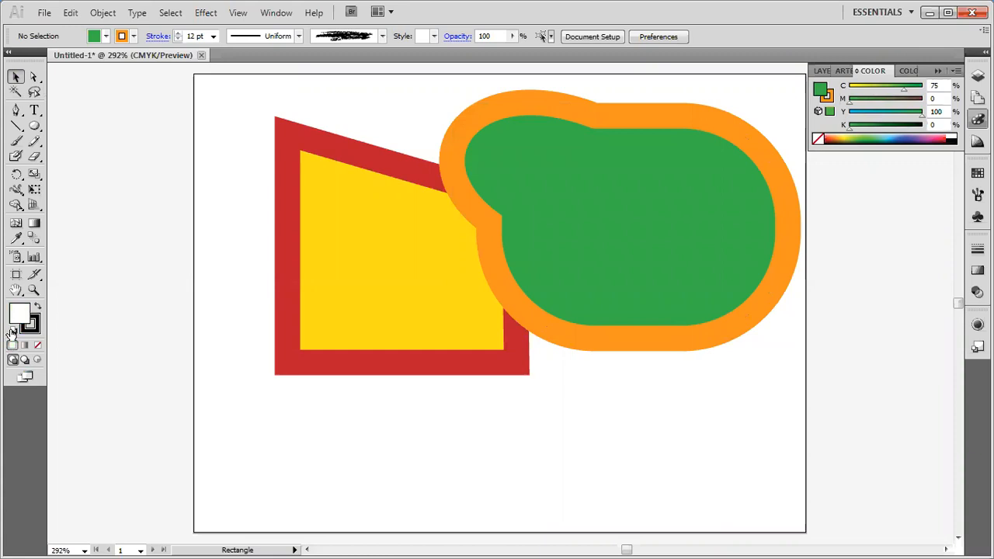
pyautogui.press('l')
pyautogui.moveTo(376, 210); pyautogui.dragTo(650, 473)
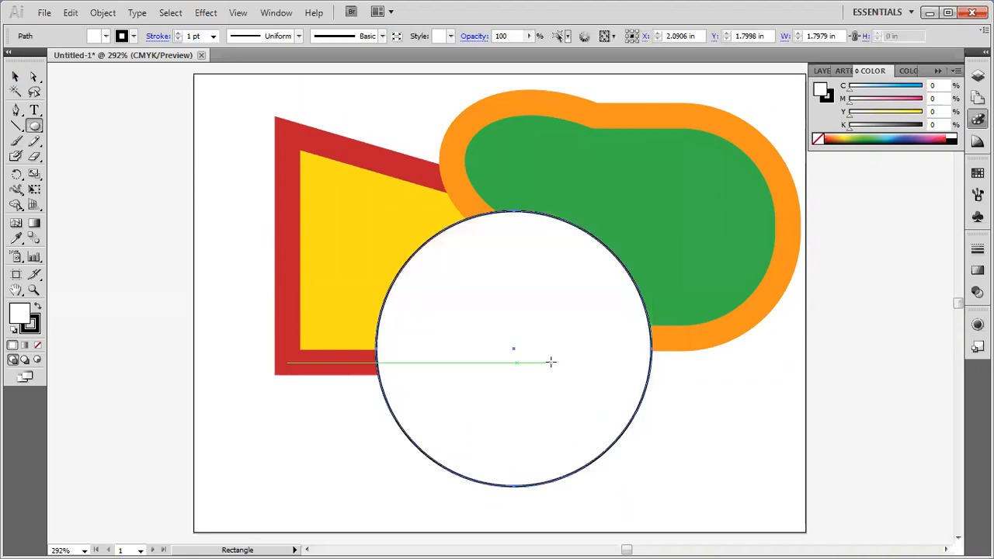
# Step: Fill the circle with a dark green
pyautogui.doubleClick(22, 315)
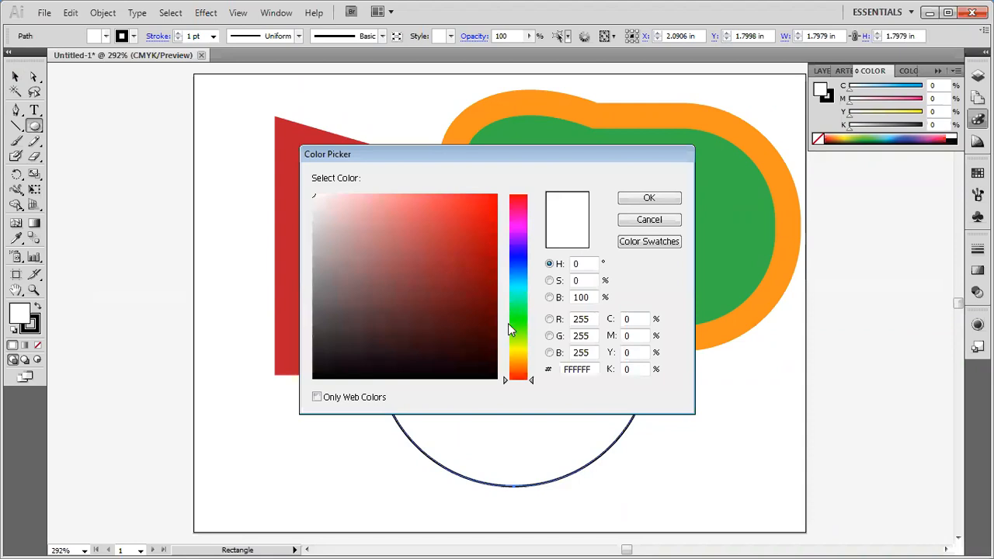
pyautogui.click(518, 325)
pyautogui.moveTo(461, 281)
pyautogui.mouseDown()
pyautogui.moveTo(478, 195)
pyautogui.moveTo(445, 194)
pyautogui.moveTo(420, 307)
pyautogui.moveTo(476, 304)
pyautogui.mouseUp()
pyautogui.click(631, 200)
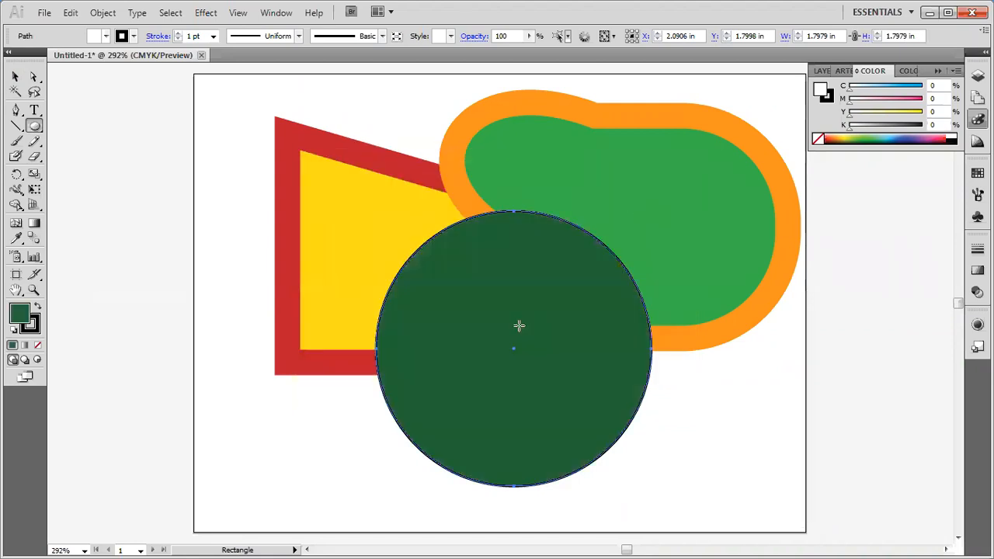
# Step: Give the circle a dark yellow stroke, D3CD00, with a weight of 10 pt
pyautogui.doubleClick(31, 325)
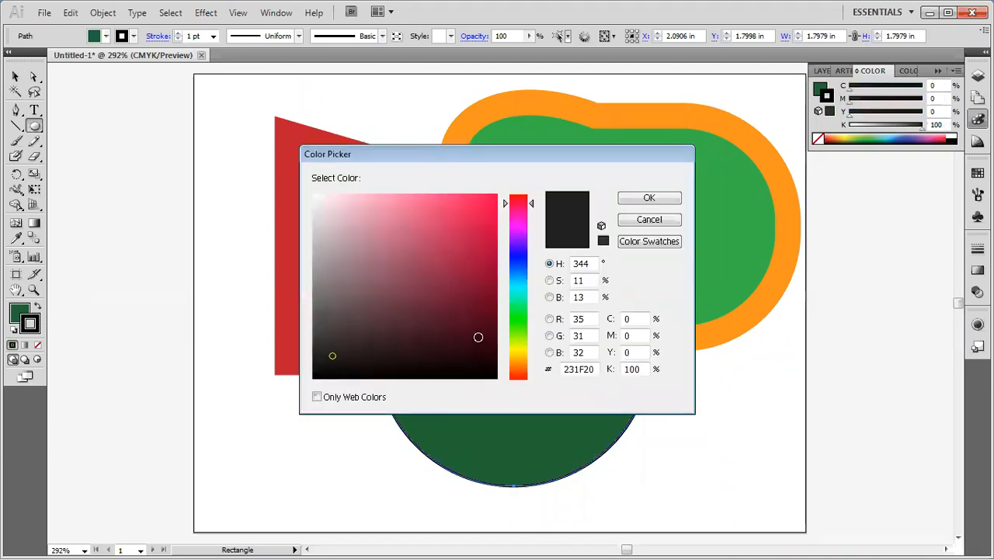
pyautogui.click(522, 351)
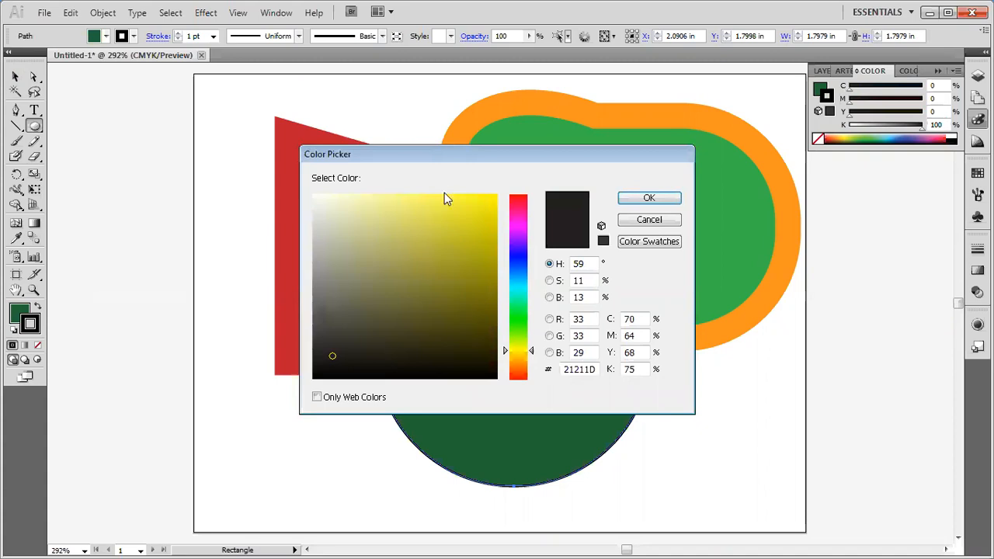
pyautogui.moveTo(437, 157); pyautogui.dragTo(477, 142)
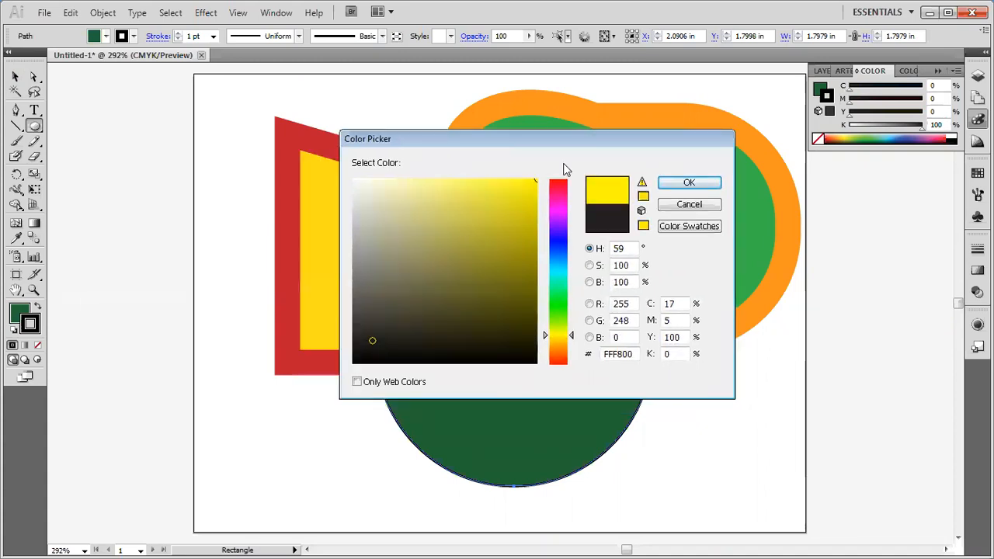
pyautogui.moveTo(512, 237); pyautogui.dragTo(546, 215)
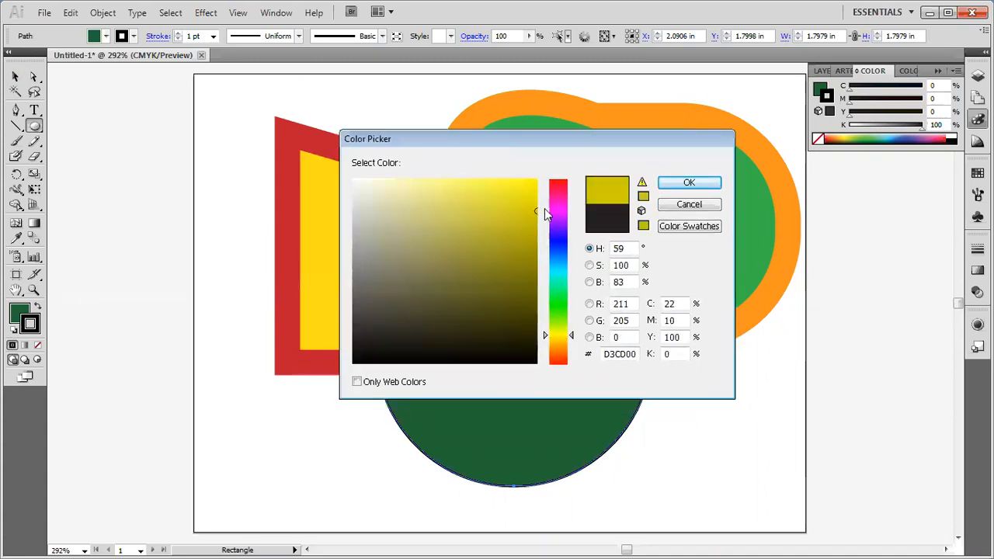
pyautogui.click(689, 183)
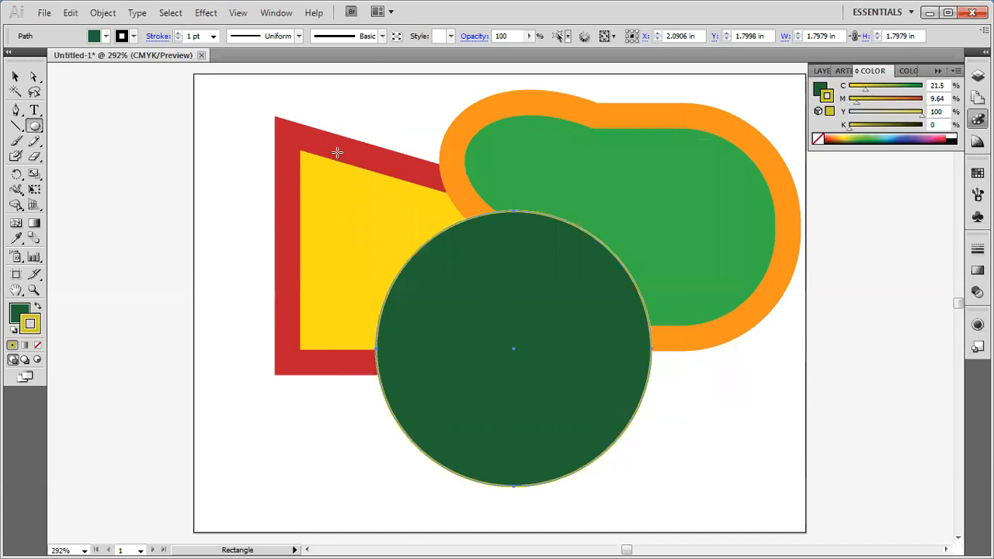
pyautogui.click(213, 35)
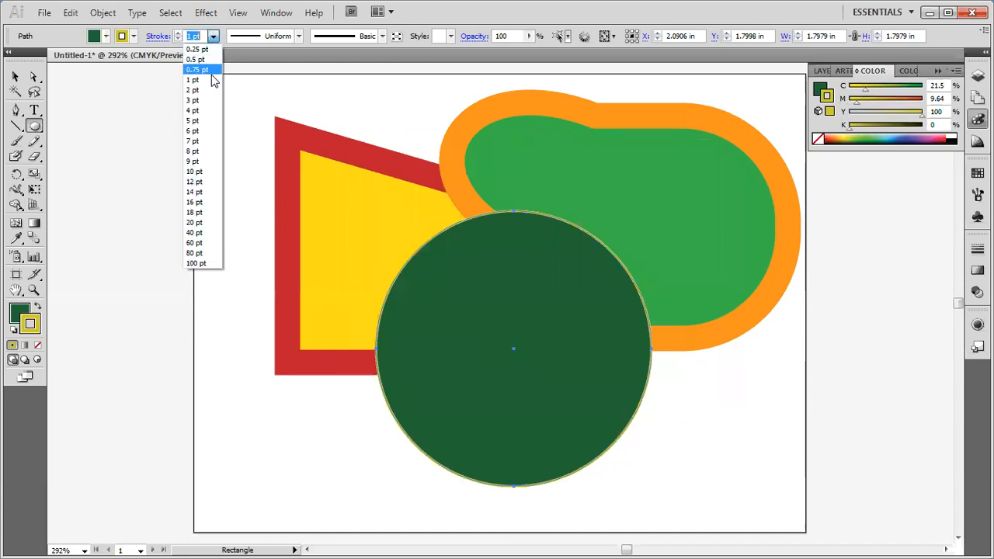
pyautogui.click(205, 172)
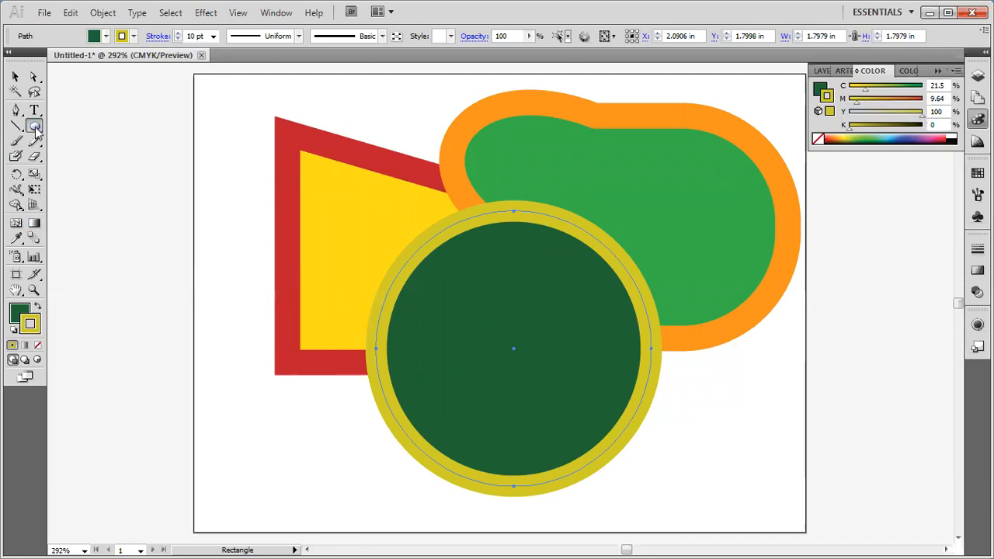
# Step: Draw a tilted five-pointed star about 1.23 by 1.25 in over the left edge of the red-bordered shape, varying its number of points while drawing
pyautogui.moveTo(36, 132); pyautogui.dragTo(71, 191)
pyautogui.moveTo(258, 233); pyautogui.dragTo(384, 189)
pyautogui.press('Up')
pyautogui.press('Down')
pyautogui.press('Down')
pyautogui.press('Up')
pyautogui.press('Up')
pyautogui.press('Up')
pyautogui.press('Up')
pyautogui.press('Up')
pyautogui.press('Up')
pyautogui.press('Down')
pyautogui.press('Down')
pyautogui.press('Down')
pyautogui.press('Down')
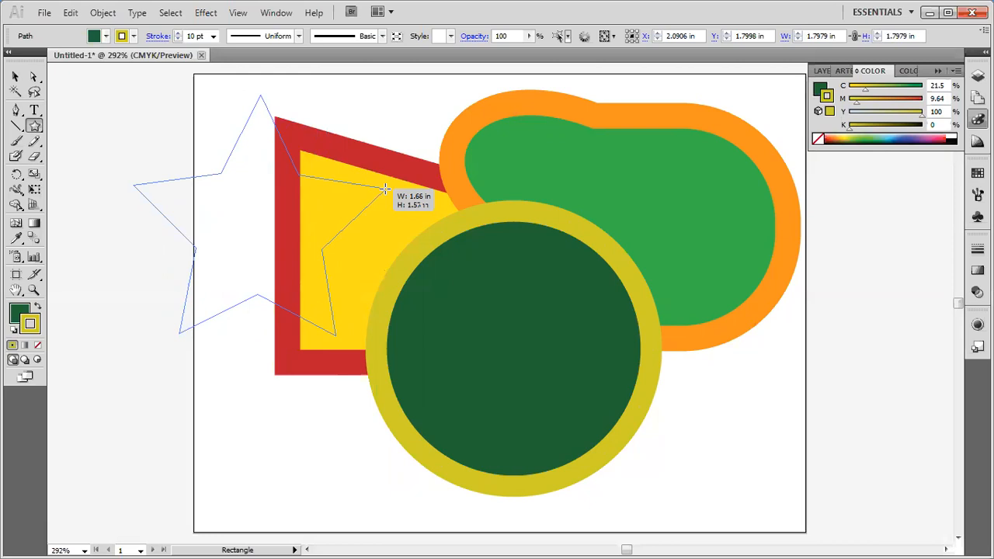
pyautogui.moveTo(385, 189); pyautogui.dragTo(359, 241)
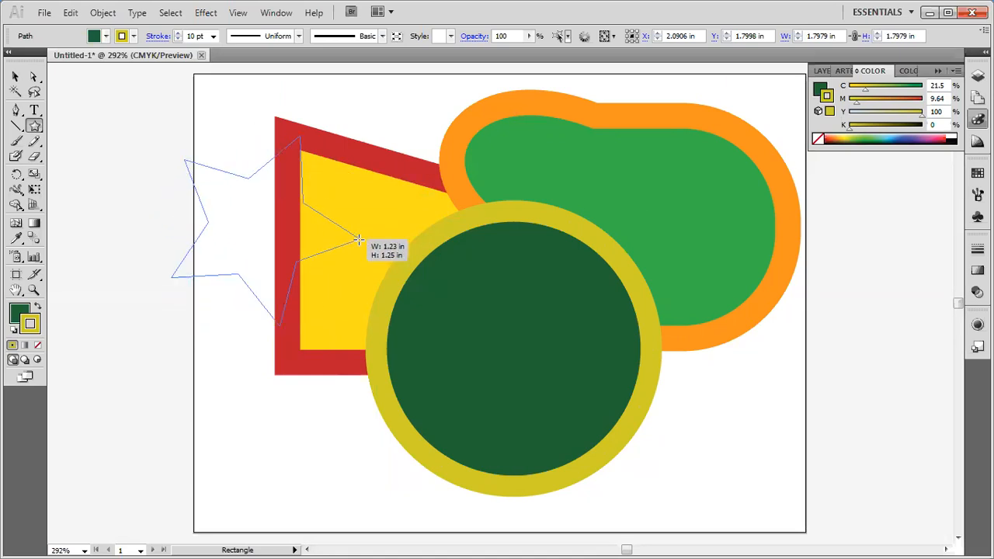
pyautogui.moveTo(359, 241); pyautogui.dragTo(359, 241)
# Step: Move the star over the upper-left corner of the red-bordered shape to about X 0.68 in, Y 0.65 in, toggling its bounding box off and on
pyautogui.click(15, 77)
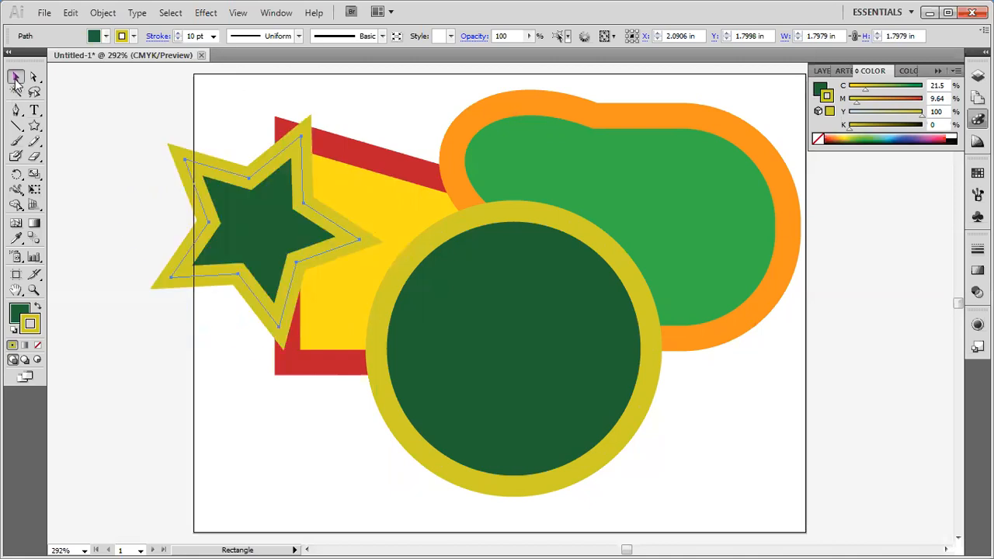
pyautogui.moveTo(265, 197); pyautogui.dragTo(331, 137)
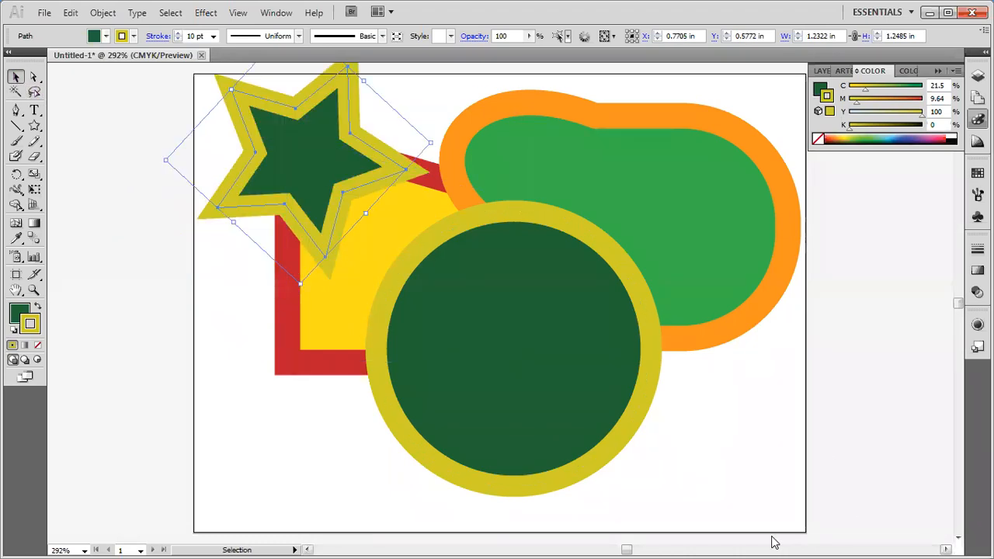
pyautogui.hotkey('ctrl', 'shift', 'b')
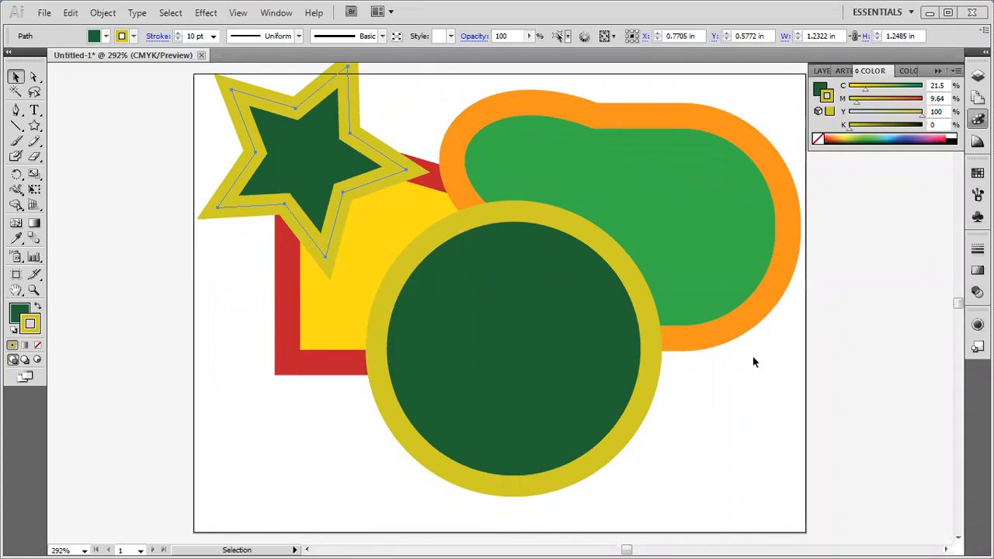
pyautogui.hotkey('ctrl', 'shift', 'b')
pyautogui.moveTo(323, 178); pyautogui.dragTo(306, 188)
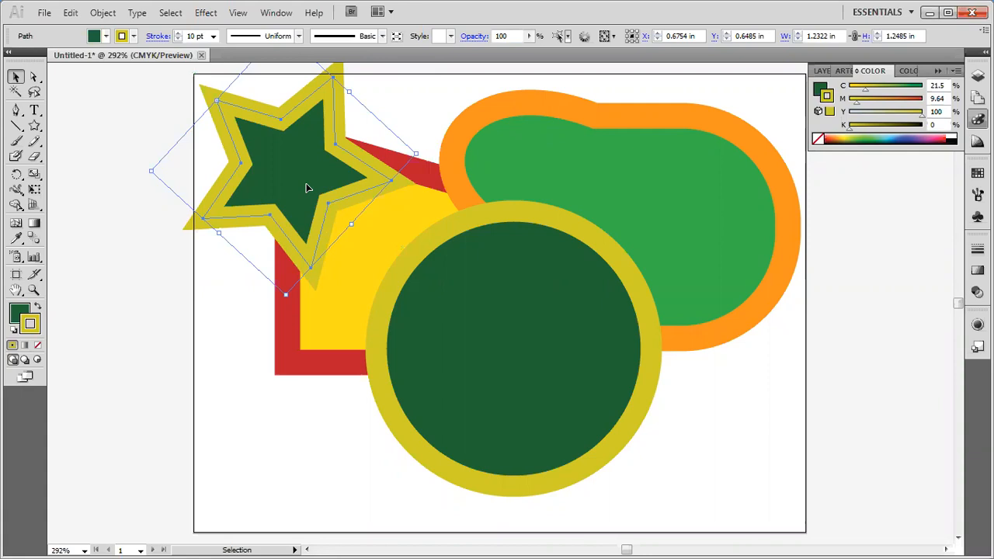
# Step: Draw a horizontal line about 3.85 in long across the middle of the circle with the Line Segment tool
pyautogui.click(35, 128)
pyautogui.moveTo(35, 128); pyautogui.dragTo(81, 193)
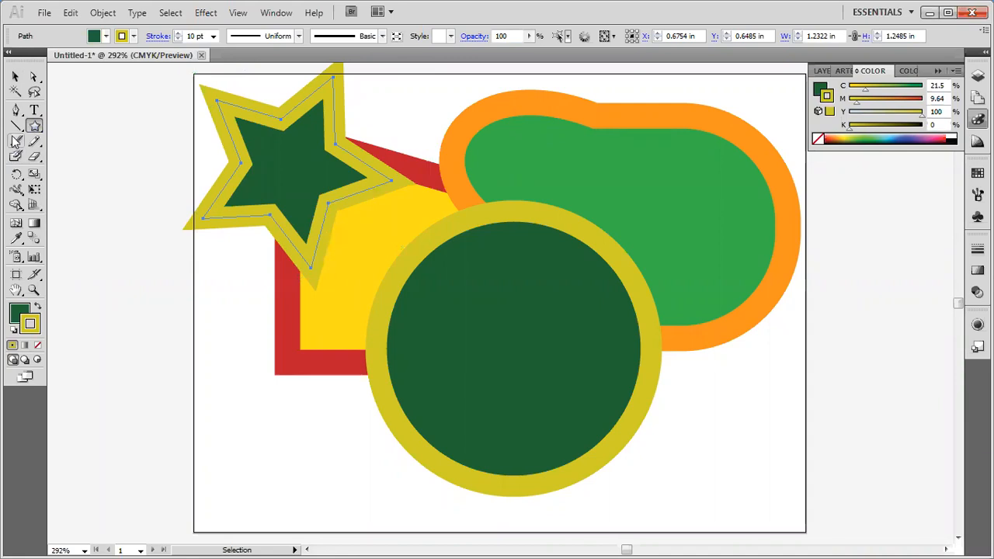
pyautogui.moveTo(14, 127)
pyautogui.mouseDown()
pyautogui.moveTo(47, 144)
pyautogui.moveTo(77, 129)
pyautogui.mouseUp()
pyautogui.moveTo(234, 340)
pyautogui.mouseDown()
pyautogui.moveTo(732, 351)
pyautogui.moveTo(822, 338)
pyautogui.mouseUp()
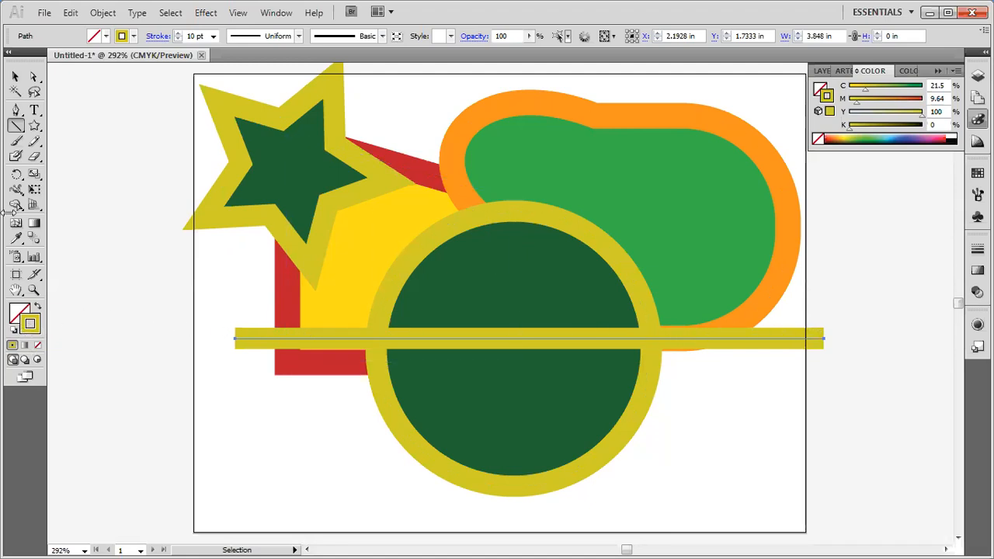
# Step: Resize the horizontal line from both ends to a length of about 2.64 in
pyautogui.click(16, 76)
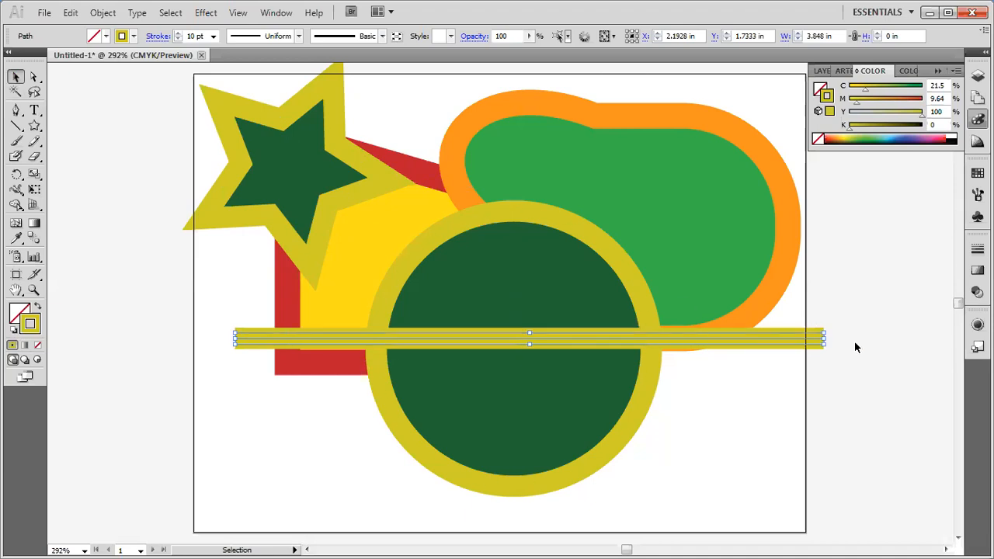
pyautogui.moveTo(824, 336); pyautogui.dragTo(581, 351)
pyautogui.moveTo(231, 341); pyautogui.dragTo(175, 338)
# Step: Try stretching the line vertically and setting its stroke to 100 pt, and undo both changes
pyautogui.moveTo(380, 332); pyautogui.dragTo(378, 218)
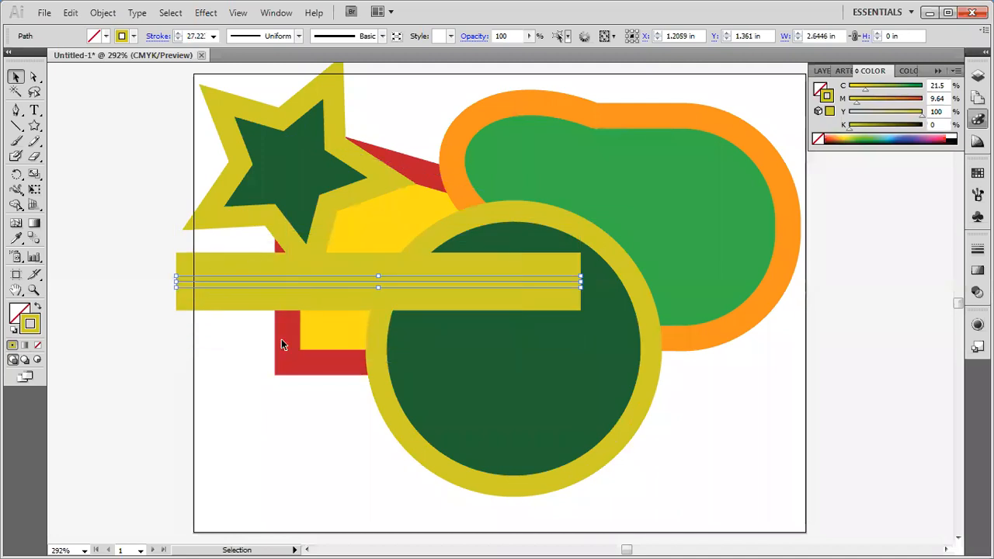
pyautogui.click(213, 36)
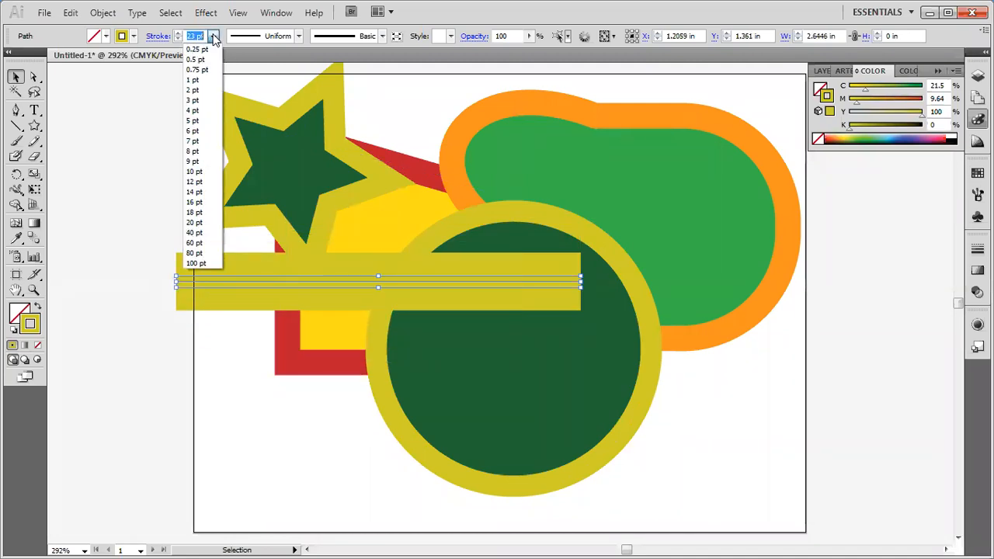
pyautogui.click(206, 264)
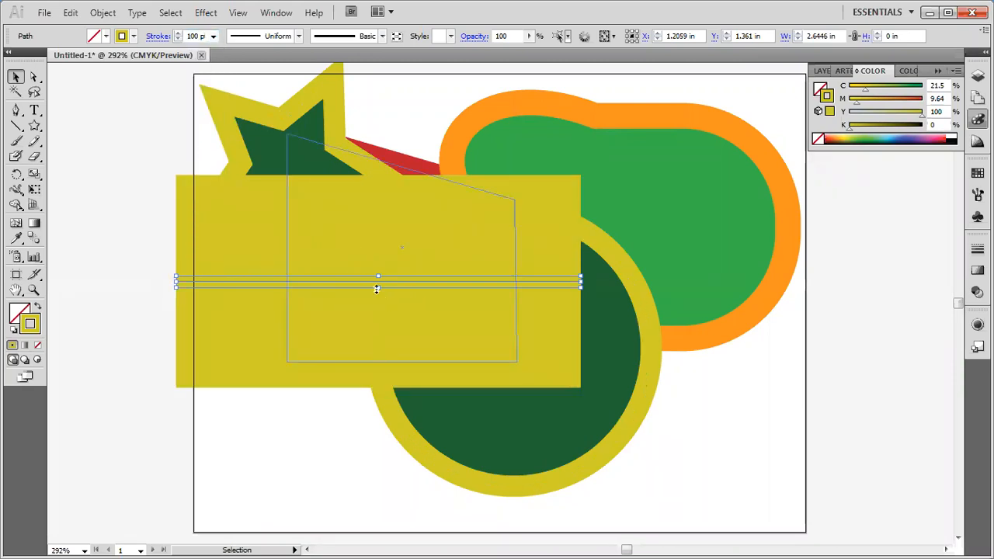
pyautogui.hotkey('ctrl', 'z')
pyautogui.hotkey('ctrl', 'z')
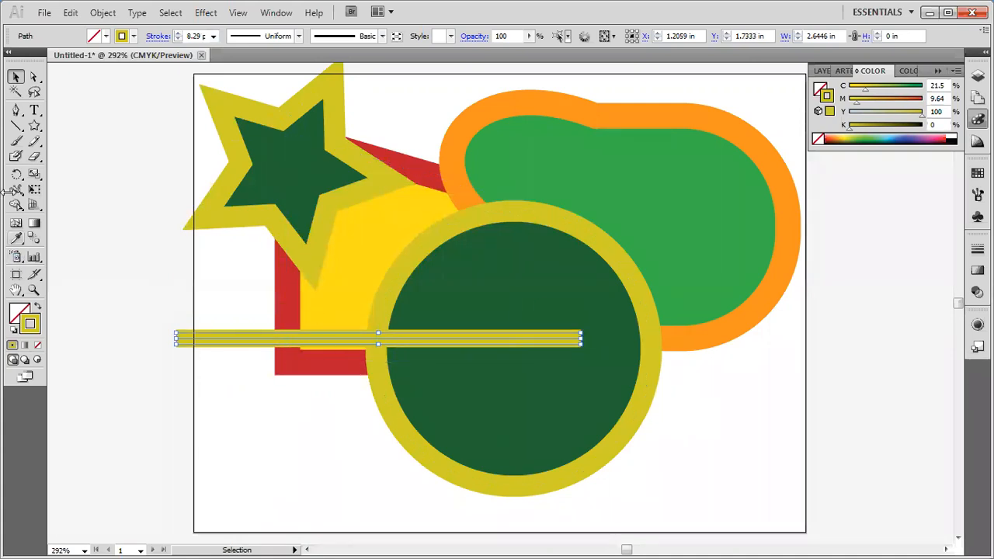
# Step: Move the horizontal line down to just below the circle and deselect it
pyautogui.moveTo(16, 126); pyautogui.dragTo(38, 146)
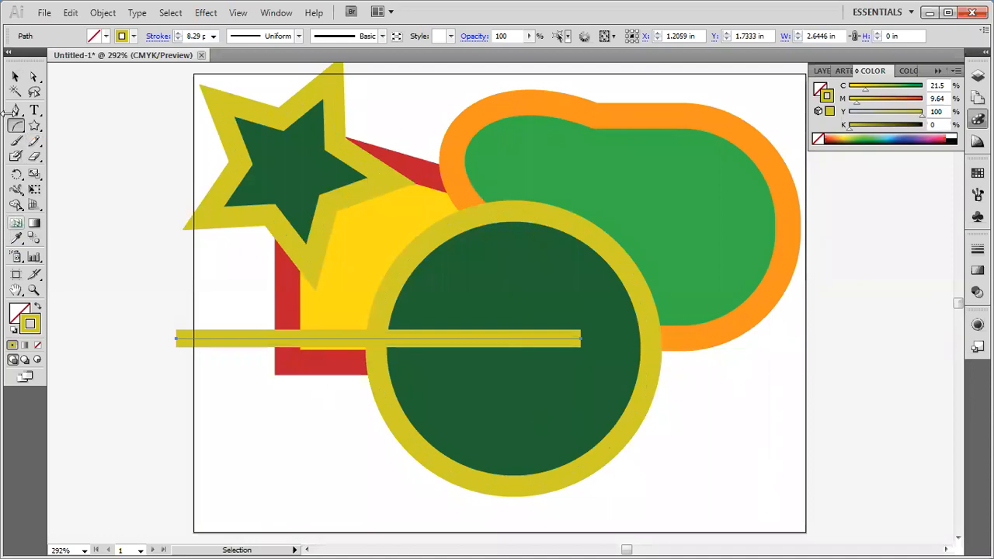
pyautogui.click(15, 77)
pyautogui.keyDown('shift'); pyautogui.click(430, 430); pyautogui.keyUp('shift')
pyautogui.keyDown('shift'); pyautogui.click(453, 353); pyautogui.keyUp('shift')
pyautogui.moveTo(451, 340); pyautogui.dragTo(619, 505)
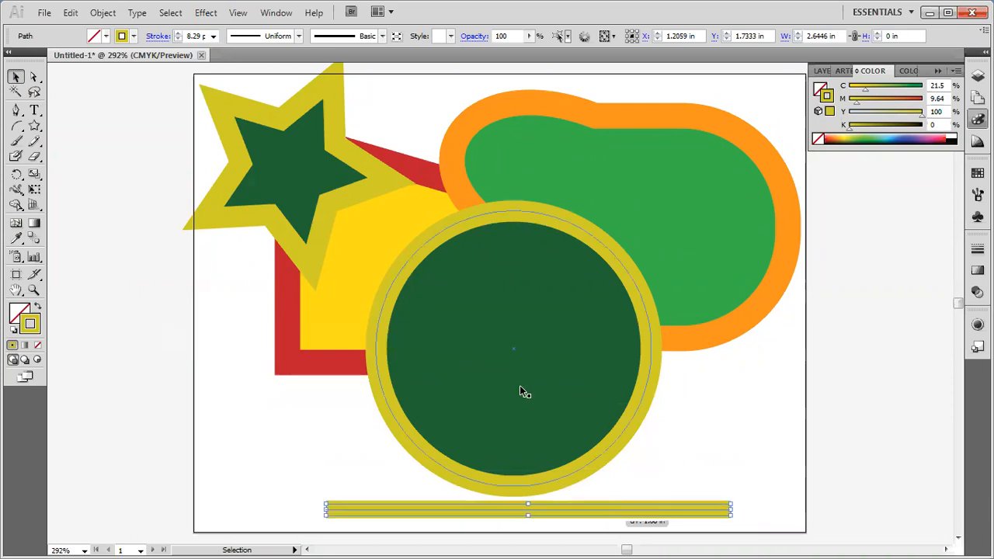
pyautogui.click(740, 341)
# Step: Draw an arc about 0.29 by 0.28 in inside the circle's upper-left area and rotate it about 45° so it curves like a smile
pyautogui.click(17, 126)
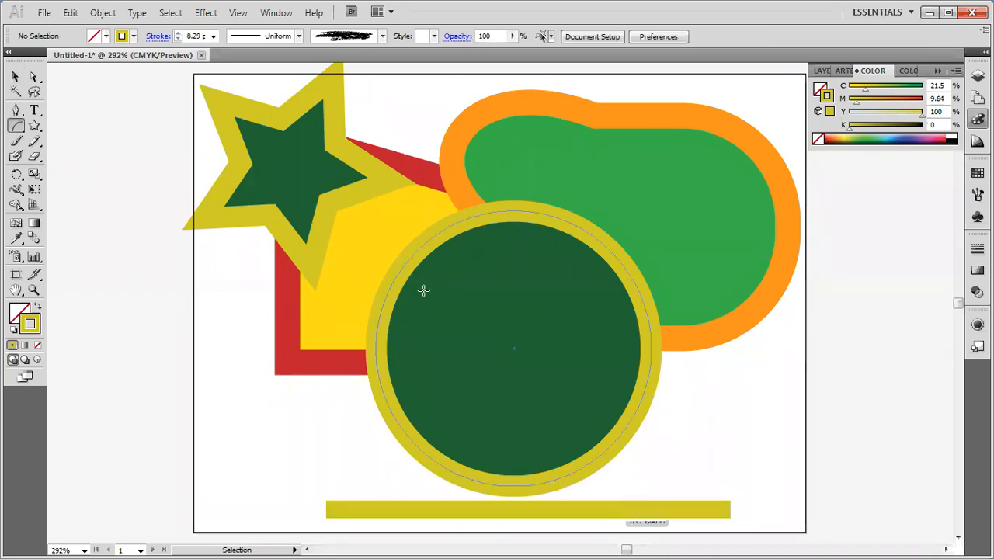
pyautogui.moveTo(429, 289); pyautogui.dragTo(481, 334)
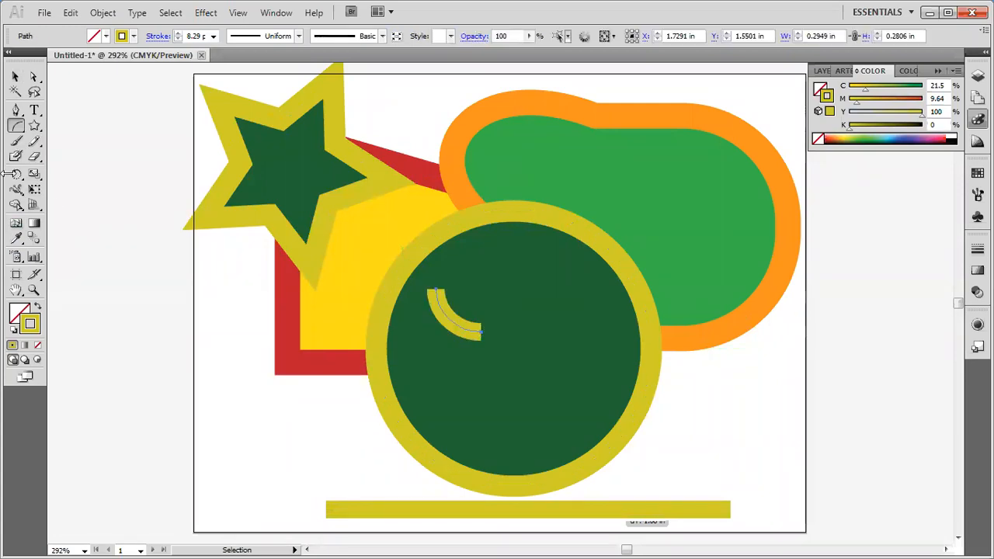
pyautogui.click(15, 77)
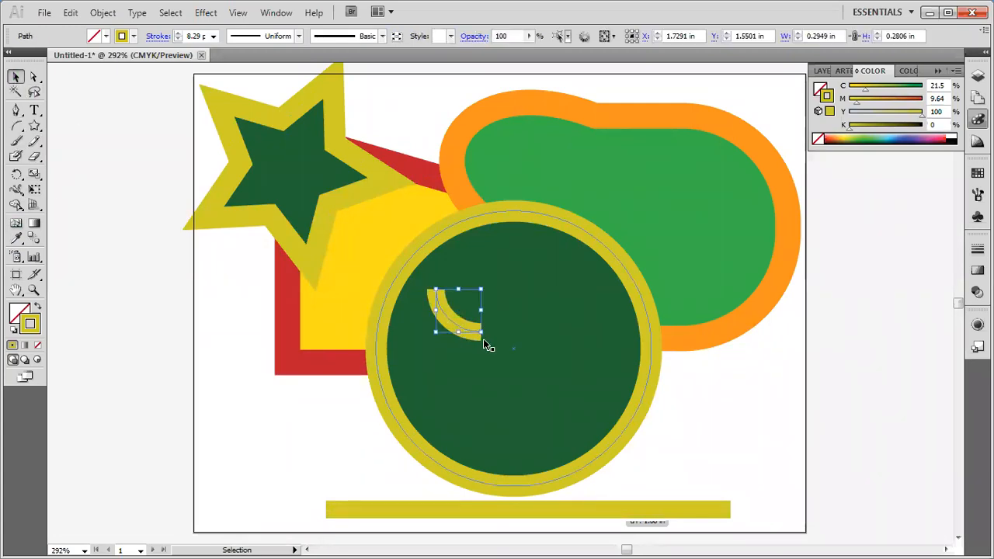
pyautogui.moveTo(463, 335); pyautogui.dragTo(486, 334)
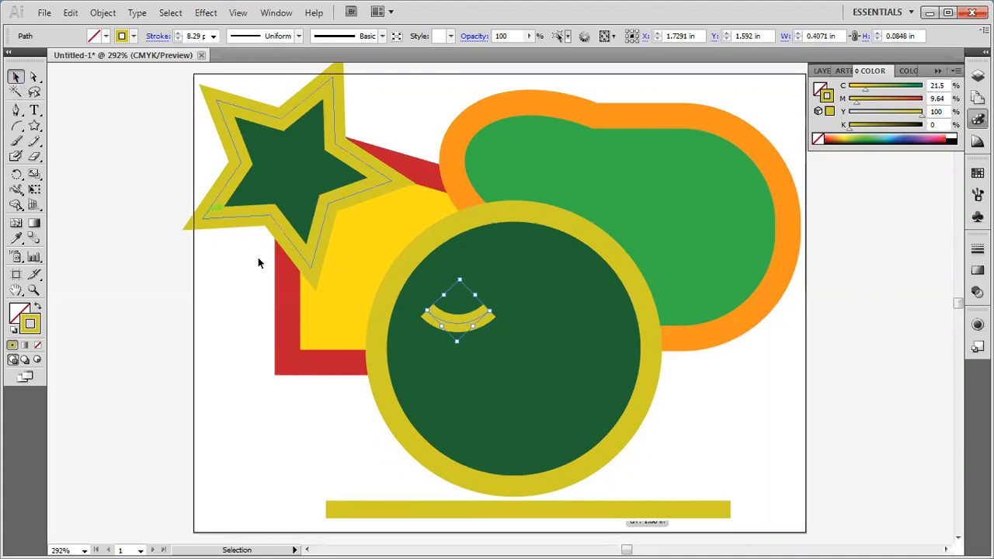
pyautogui.click(844, 302)
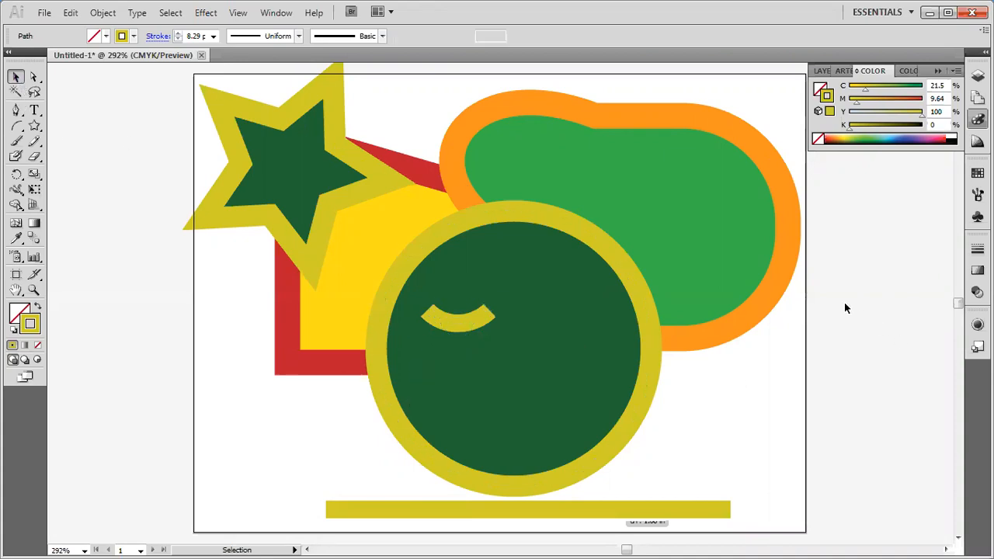
pyautogui.click(457, 327)
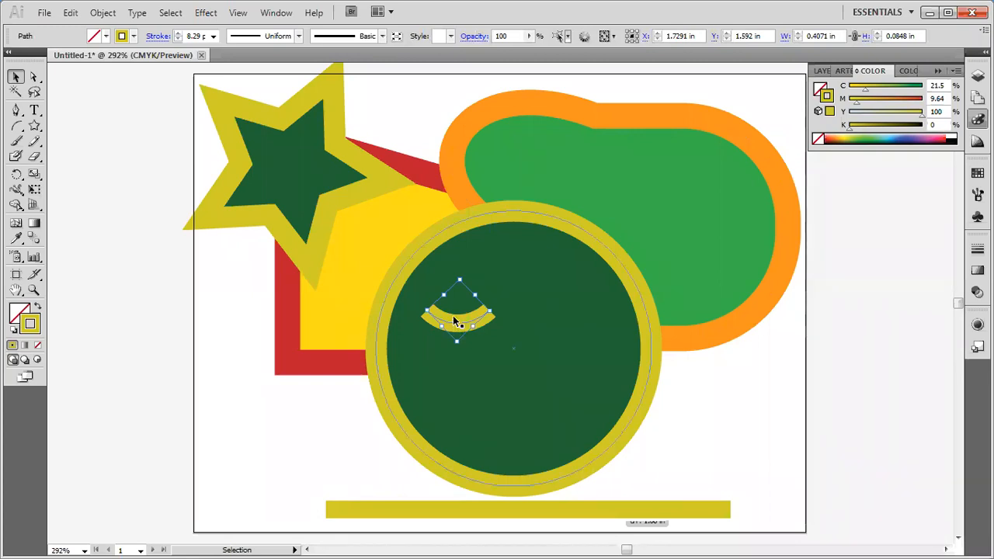
# Step: Duplicate the eye arc about 0.74 in horizontally across the circle to make the right eye, and deselect it
pyautogui.moveTo(454, 317); pyautogui.dragTo(477, 317)
pyautogui.hotkey('ctrl', 'z')
pyautogui.click(457, 325)
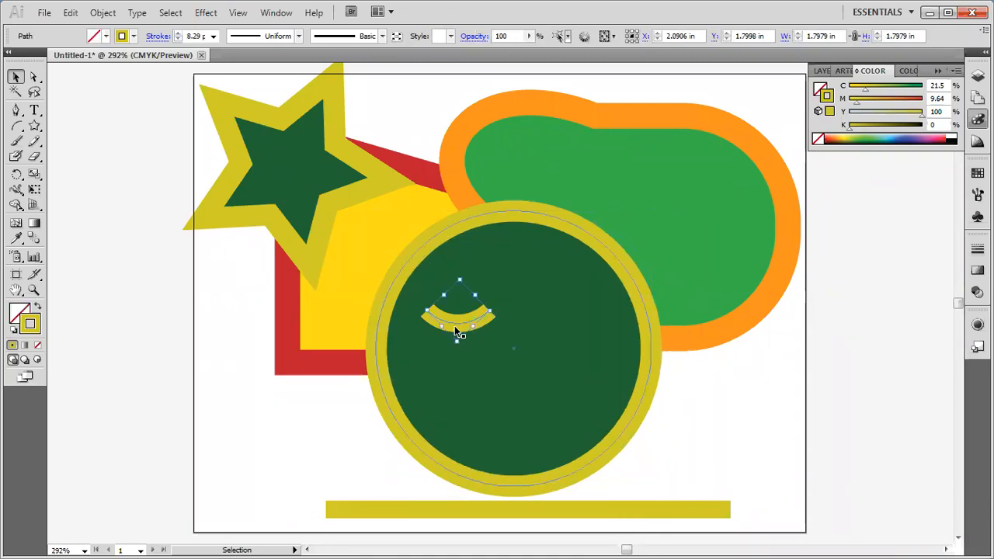
pyautogui.moveTo(456, 328); pyautogui.dragTo(568, 333)
pyautogui.click(917, 355)
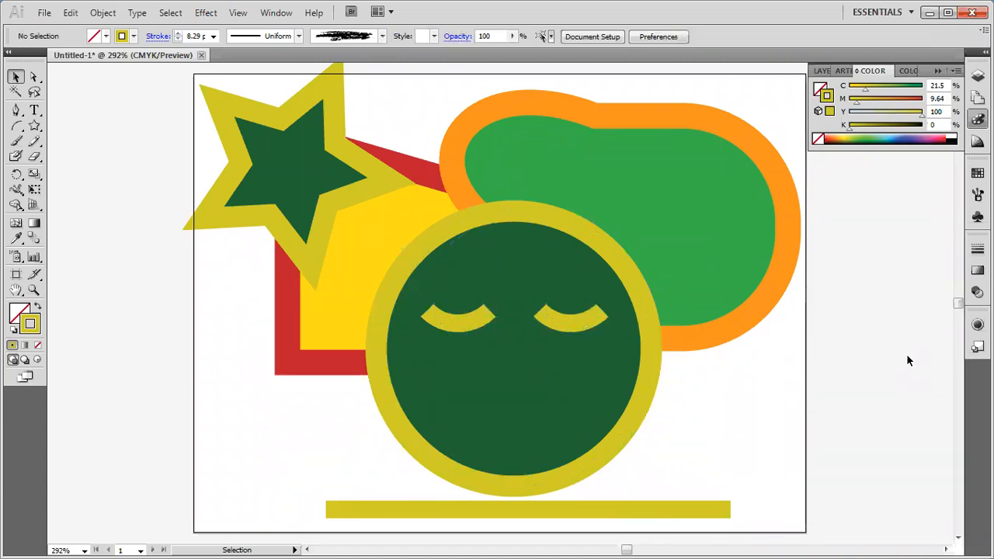
# Step: Copy the right eye arc to the circle's lower middle and enlarge the copy to about 0.67 by 0.14 in as a mouth
pyautogui.click(570, 330)
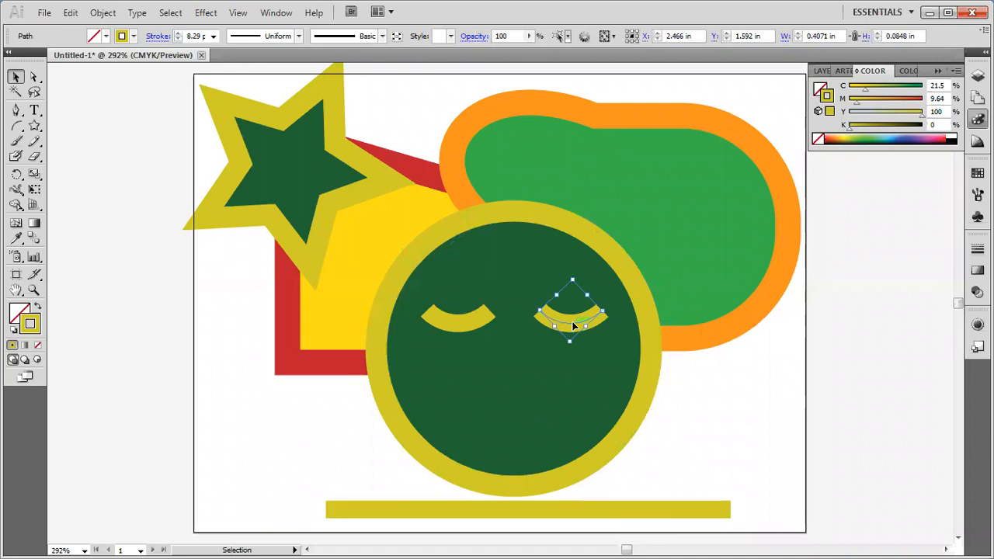
pyautogui.moveTo(574, 327)
pyautogui.mouseDown()
pyautogui.moveTo(536, 347)
pyautogui.moveTo(513, 418)
pyautogui.moveTo(518, 395)
pyautogui.moveTo(517, 416)
pyautogui.moveTo(557, 391)
pyautogui.moveTo(564, 397)
pyautogui.mouseUp()
pyautogui.click(876, 384)
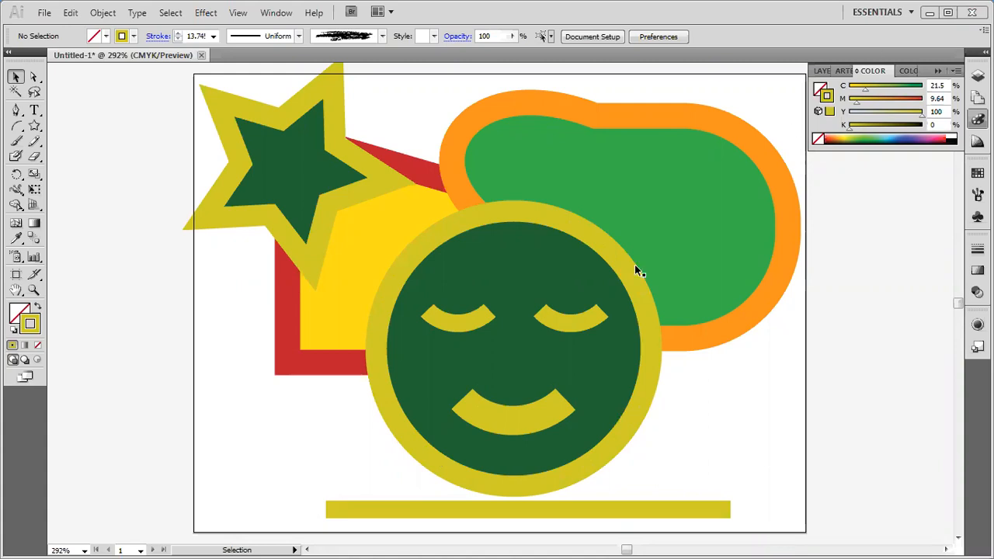
# Step: Thin the mouth arc by setting its stroke weight to 5 pt, and deselect it
pyautogui.click(509, 422)
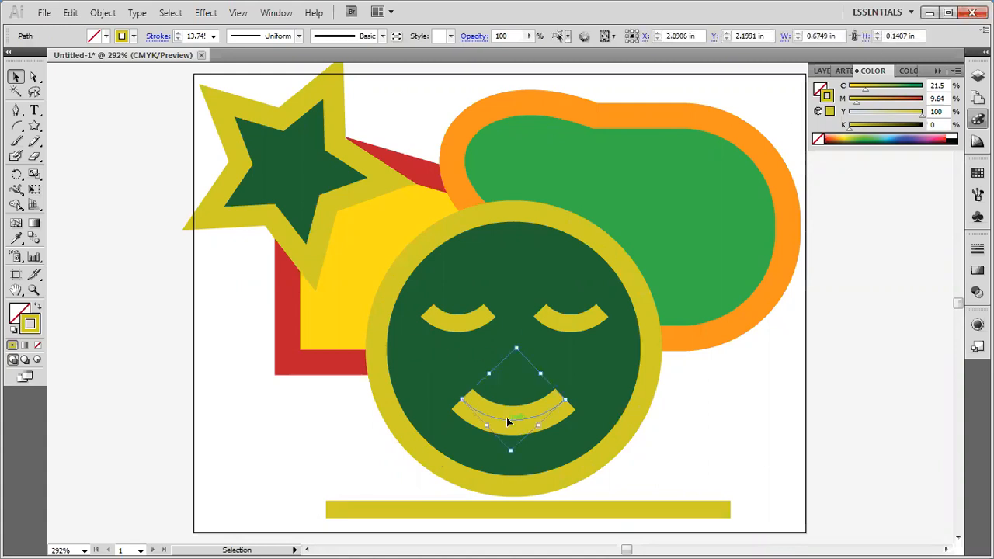
pyautogui.click(156, 37)
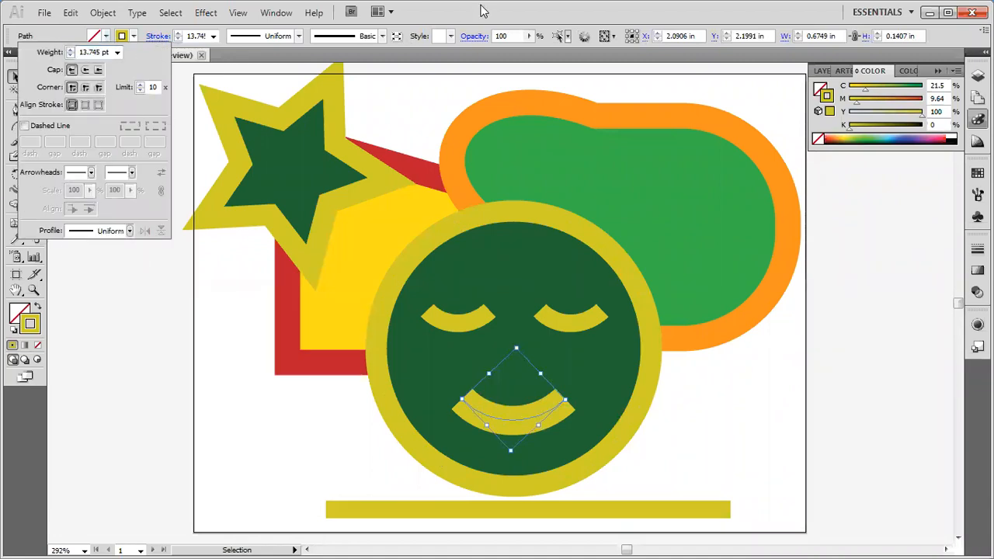
pyautogui.click(214, 36)
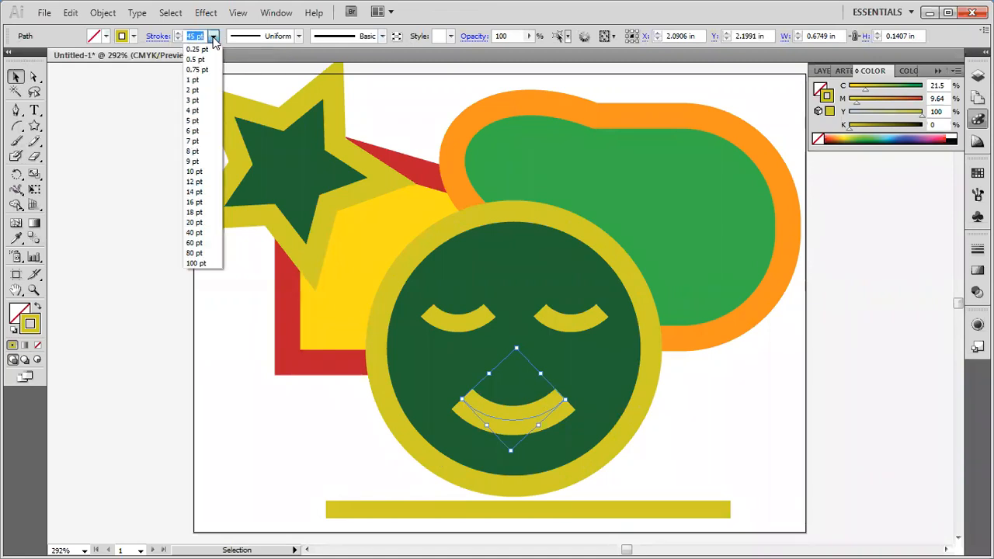
pyautogui.click(203, 122)
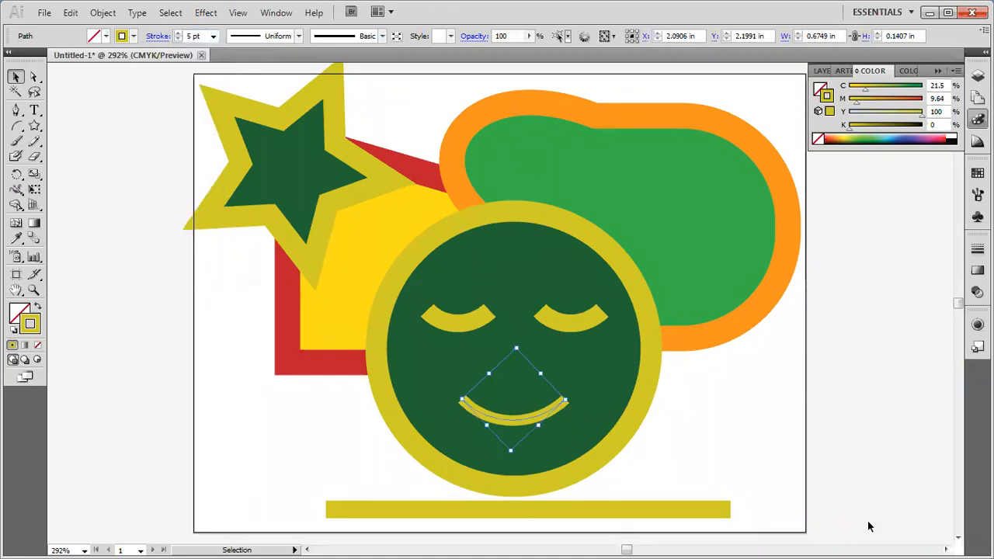
pyautogui.click(867, 412)
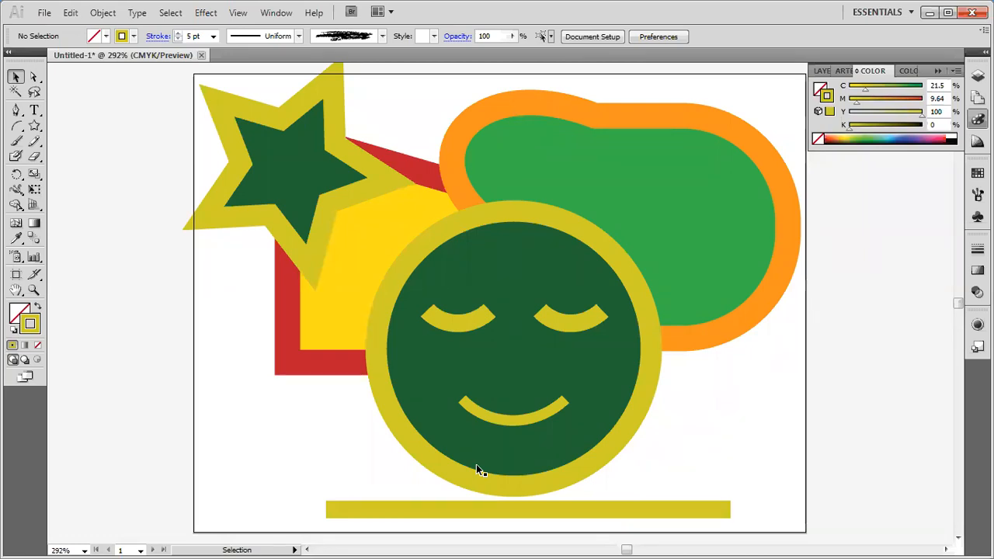
# Step: Try moving the circle separately from the eyes and mouth, and undo the move
pyautogui.click(490, 380)
pyautogui.moveTo(488, 377)
pyautogui.mouseDown()
pyautogui.moveTo(555, 395)
pyautogui.moveTo(562, 388)
pyautogui.moveTo(478, 367)
pyautogui.mouseUp()
pyautogui.hotkey('ctrl', 'z')
pyautogui.hotkey('ctrl', 'z')
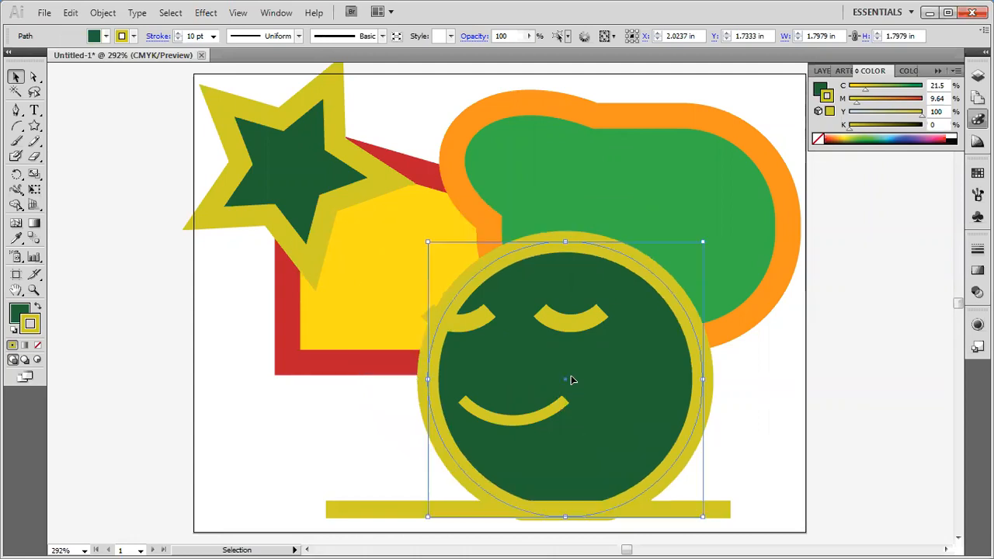
# Step: Deselect the artwork and show the document's layers
pyautogui.click(830, 355)
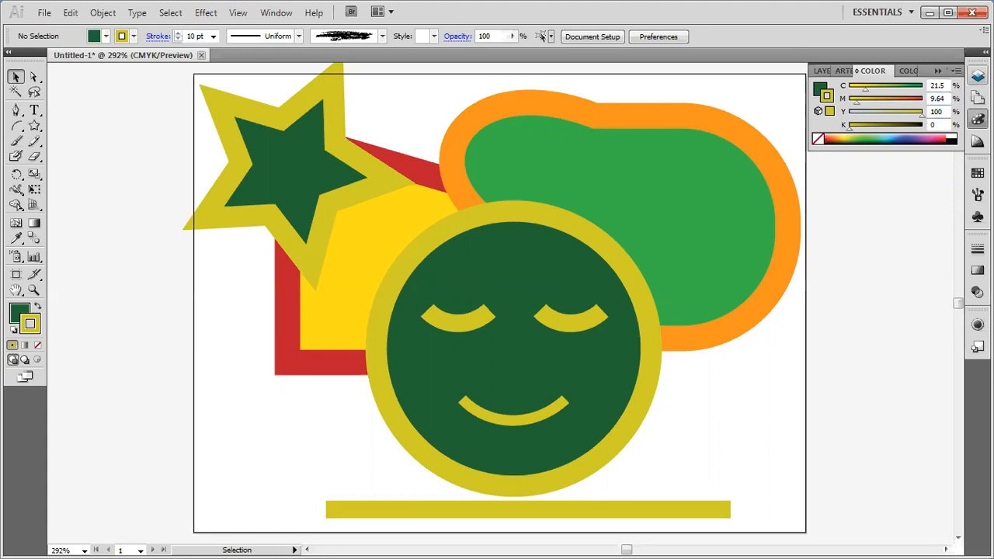
pyautogui.click(978, 75)
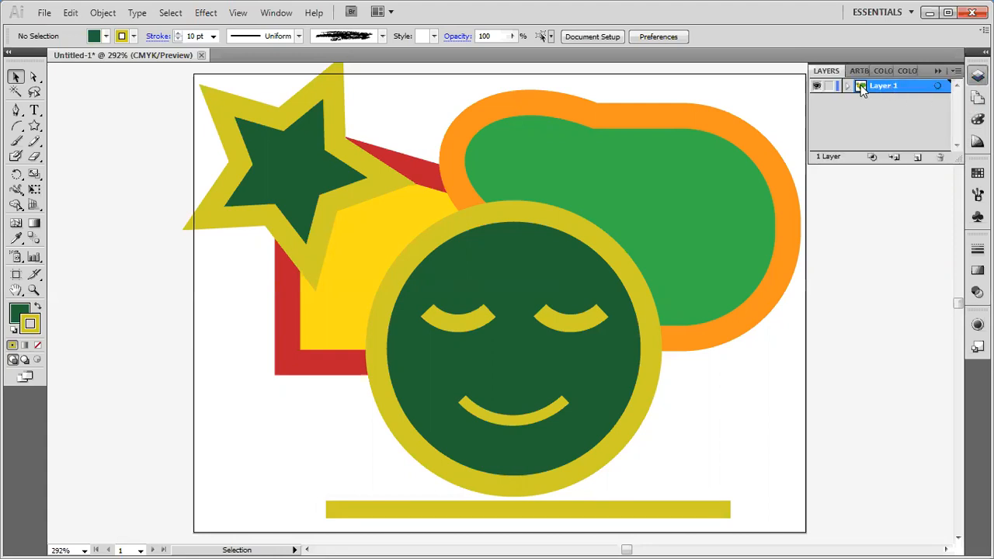
# Step: Try moving the right eye down, rotating the left eye upside down and shifting the circle sideways, and undo all these changes
pyautogui.click(556, 323)
pyautogui.moveTo(570, 327); pyautogui.dragTo(581, 391)
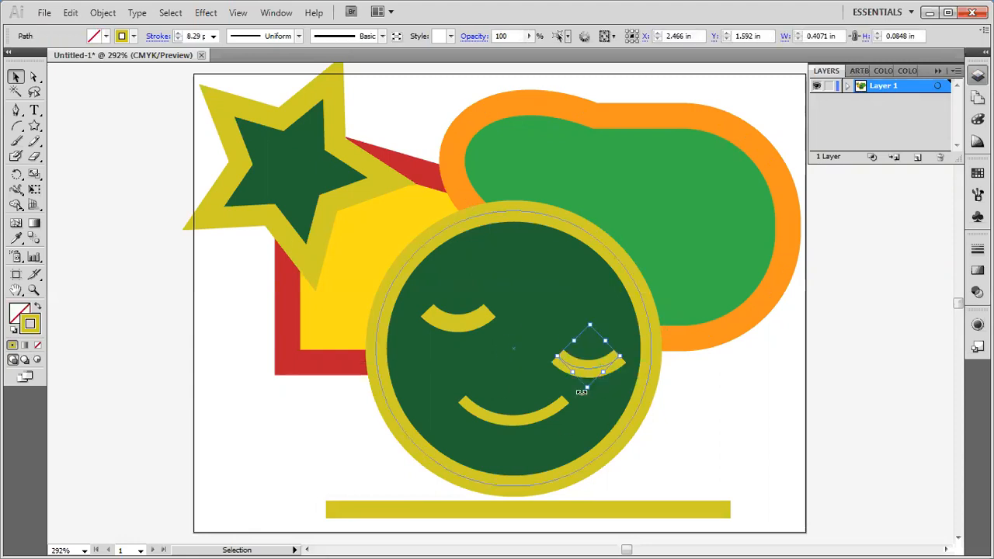
pyautogui.click(463, 323)
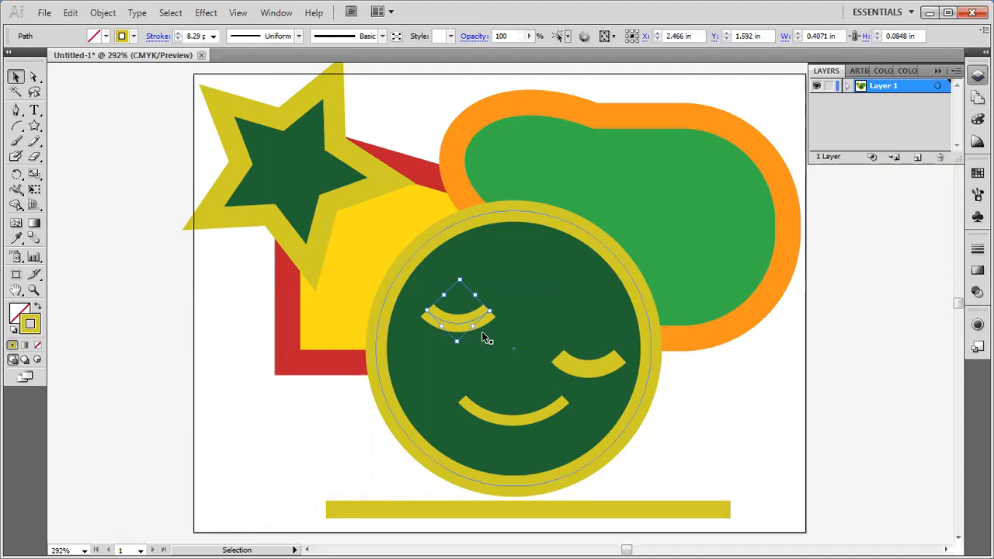
pyautogui.moveTo(487, 336); pyautogui.dragTo(405, 240)
pyautogui.click(599, 373)
pyautogui.moveTo(599, 373); pyautogui.dragTo(517, 368)
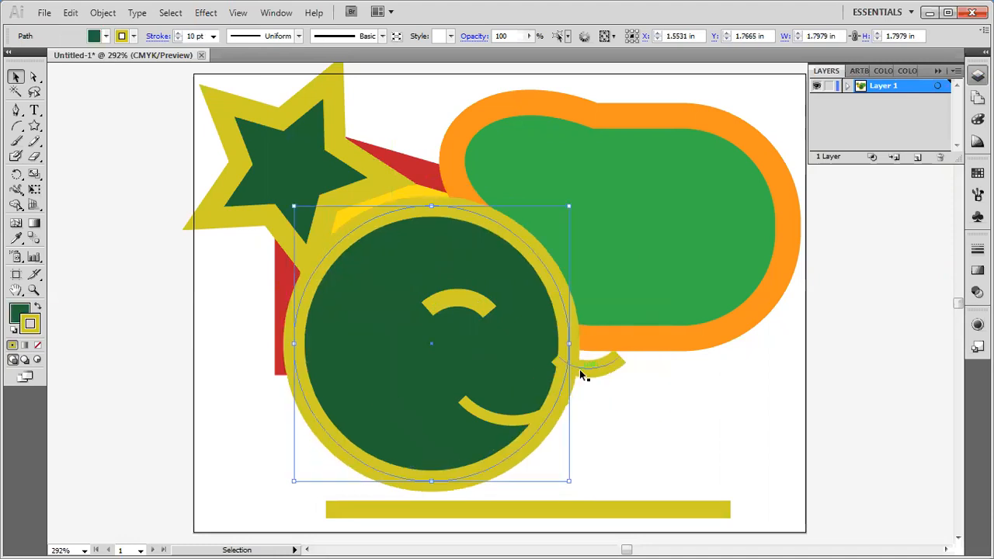
pyautogui.hotkey('ctrl', 'z')
pyautogui.hotkey('ctrl', 'z')
pyautogui.hotkey('ctrl', 'z')
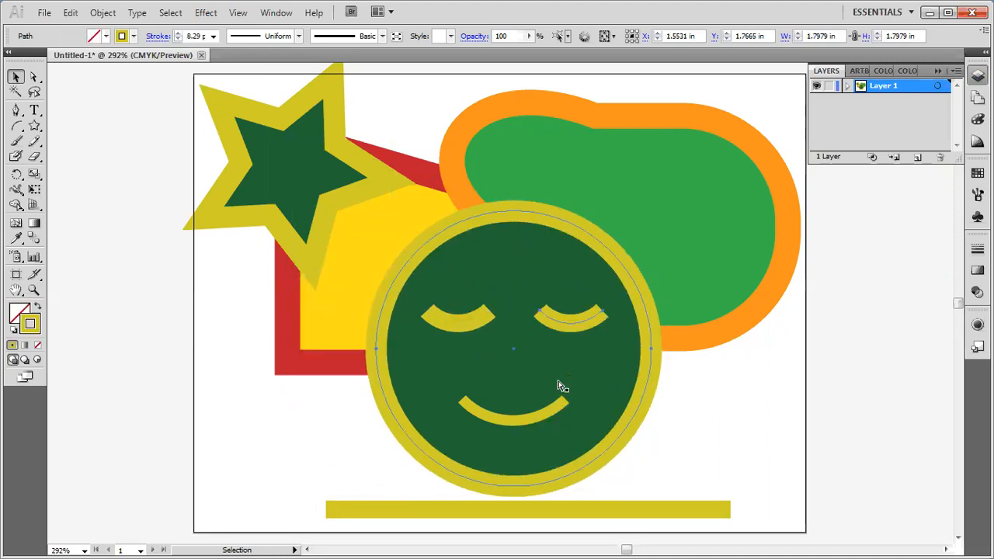
pyautogui.click(835, 358)
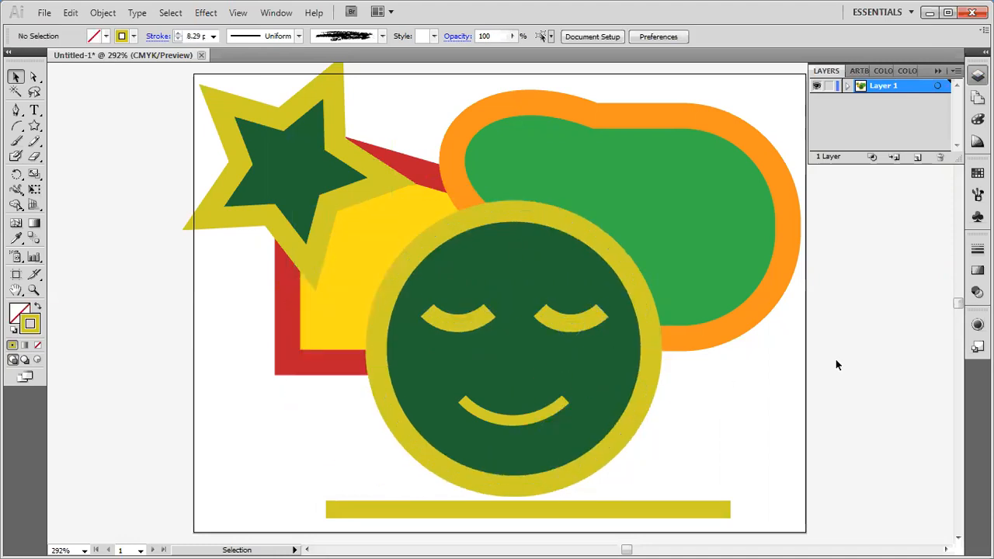
# Step: Select the circle together with both eye arcs and the mouth arc, and cut them from Layer 1
pyautogui.keyDown('shift'); pyautogui.click(462, 322); pyautogui.keyUp('shift')
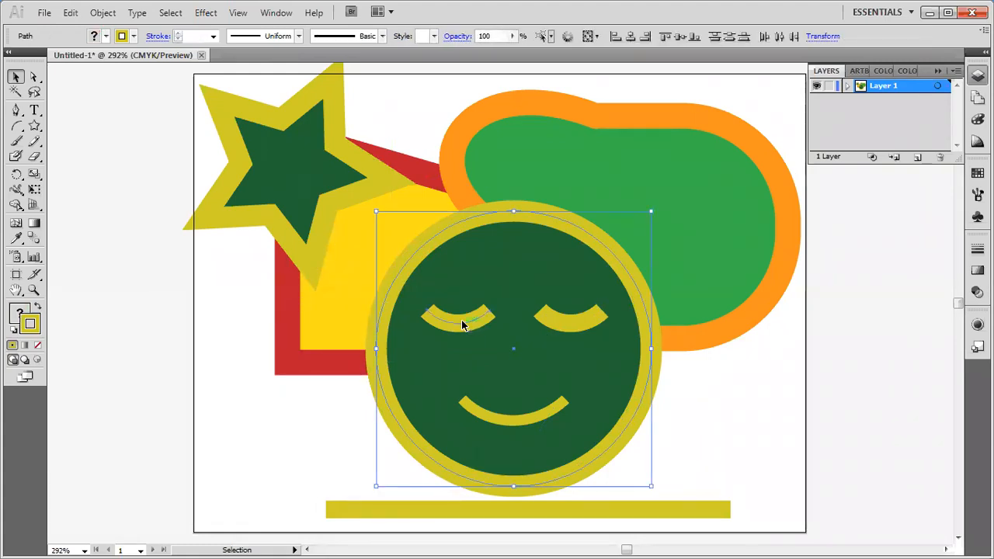
pyautogui.keyDown('shift'); pyautogui.click(568, 318); pyautogui.keyUp('shift')
pyautogui.keyDown('shift'); pyautogui.click(571, 325); pyautogui.keyUp('shift')
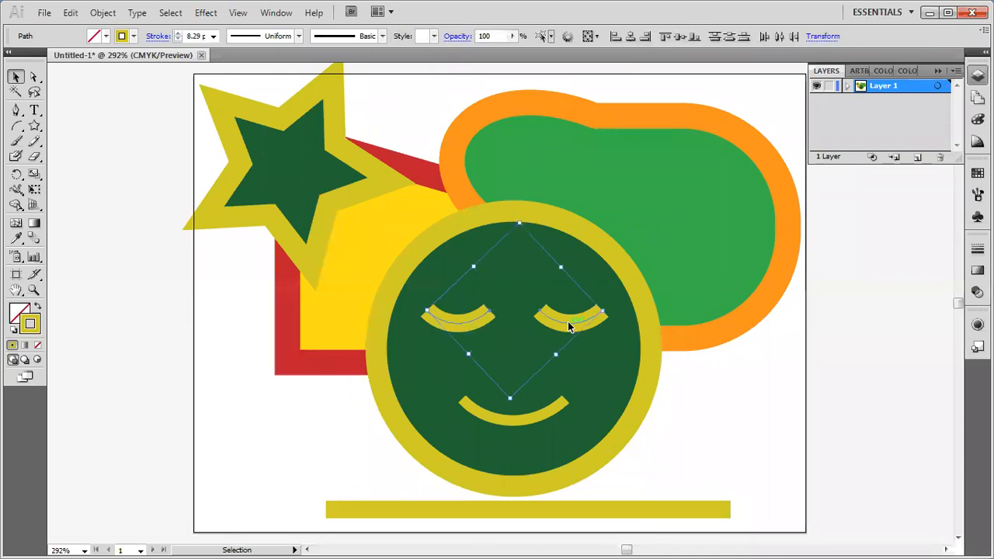
pyautogui.keyDown('shift'); pyautogui.click(534, 417); pyautogui.keyUp('shift')
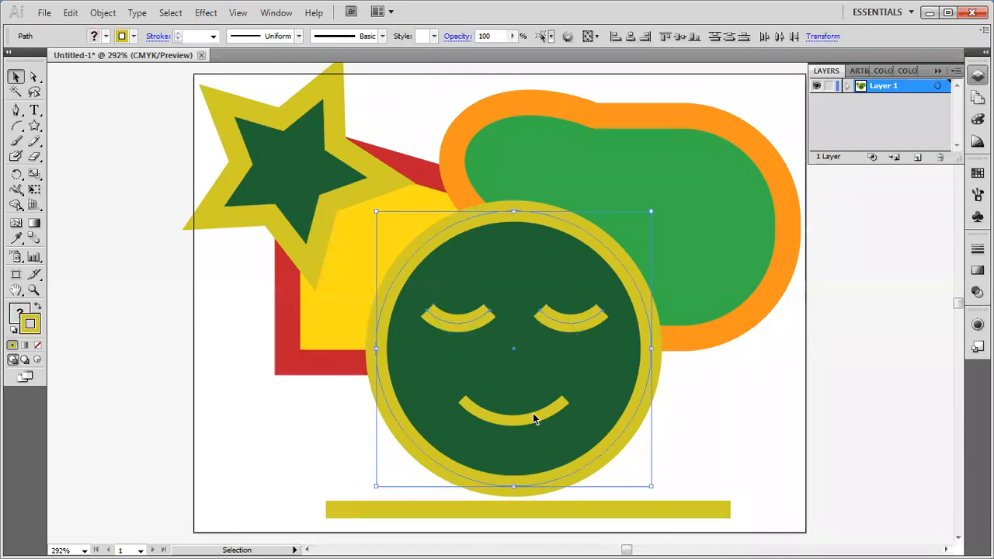
pyautogui.keyDown('shift'); pyautogui.click(534, 420); pyautogui.keyUp('shift')
pyautogui.press('Delete')
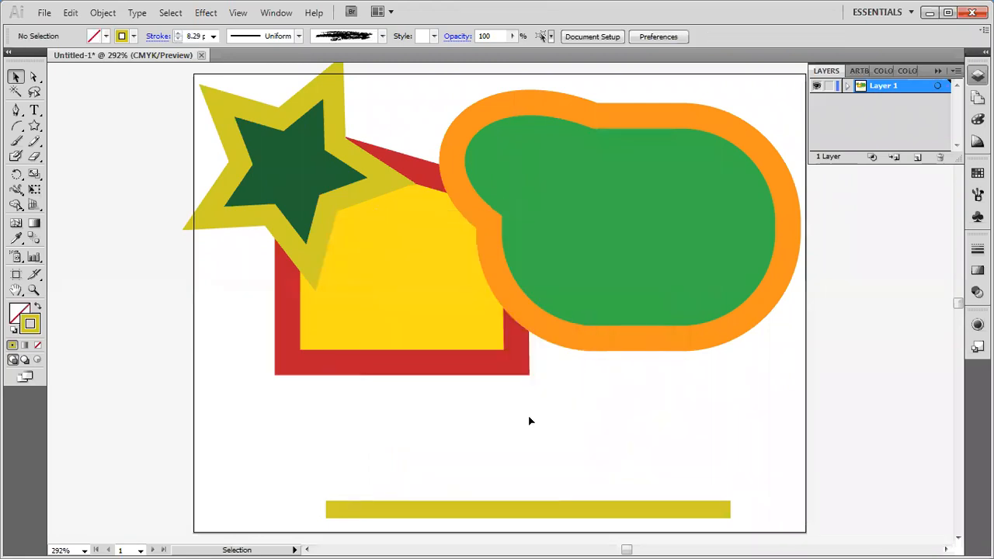
pyautogui.hotkey('ctrl', 'z')
pyautogui.hotkey('ctrl', 'shift', 'z')
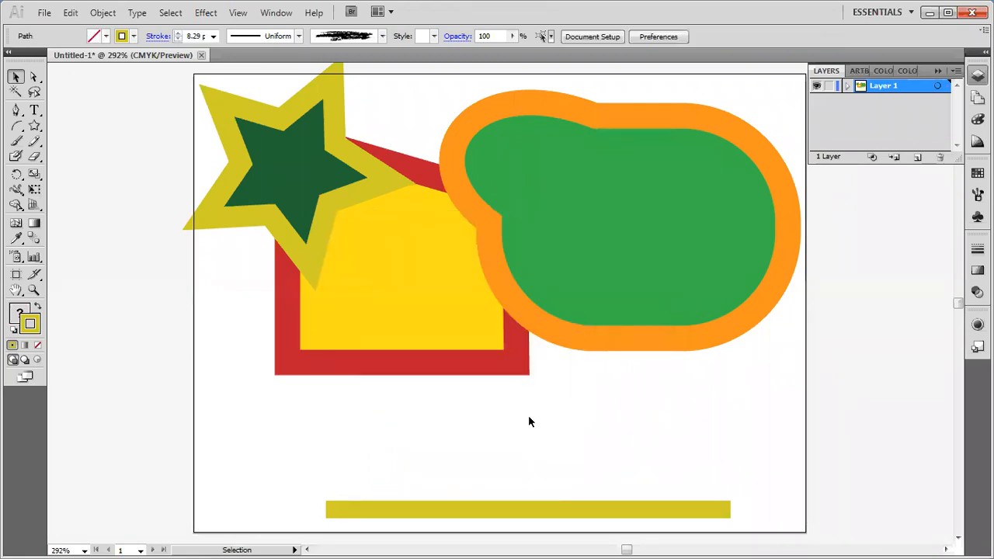
pyautogui.click(529, 422)
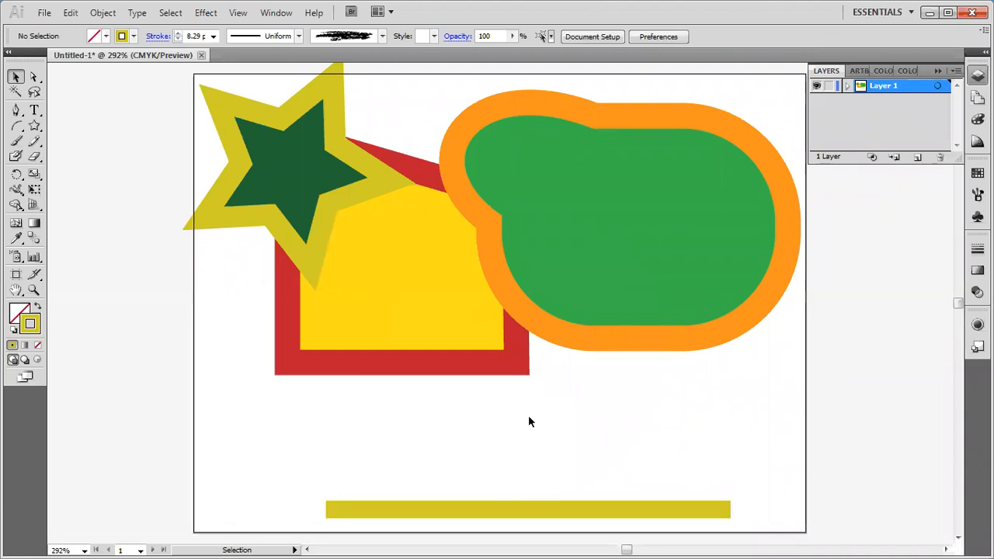
# Step: Create a new layer above Layer 1, paste the cut smiley face onto it, and deselect the artwork
pyautogui.click(918, 157)
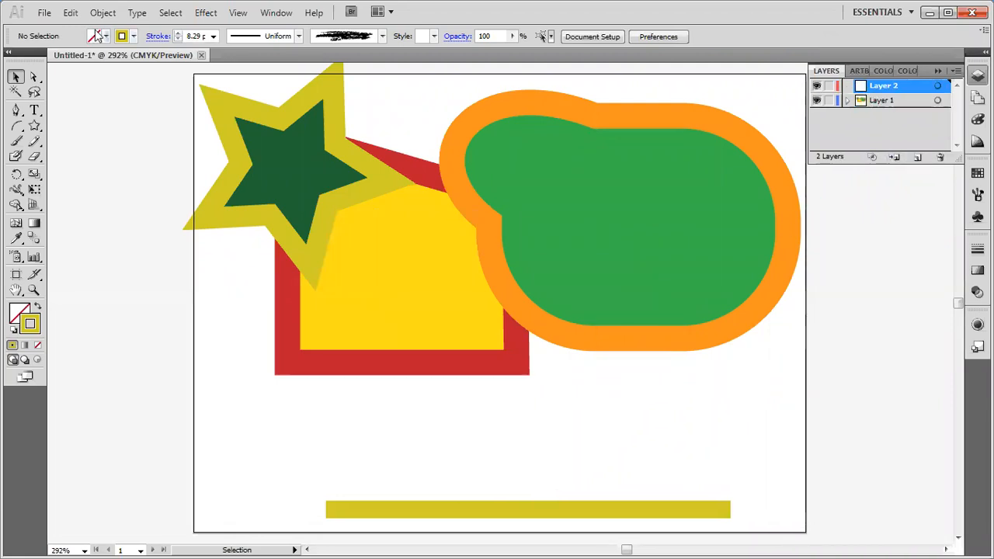
pyautogui.click(70, 12)
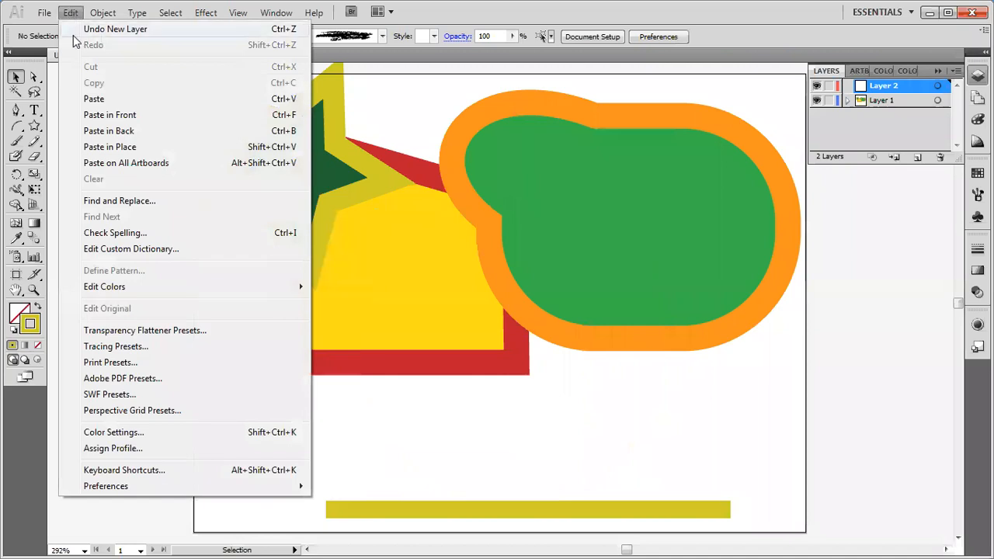
pyautogui.click(100, 99)
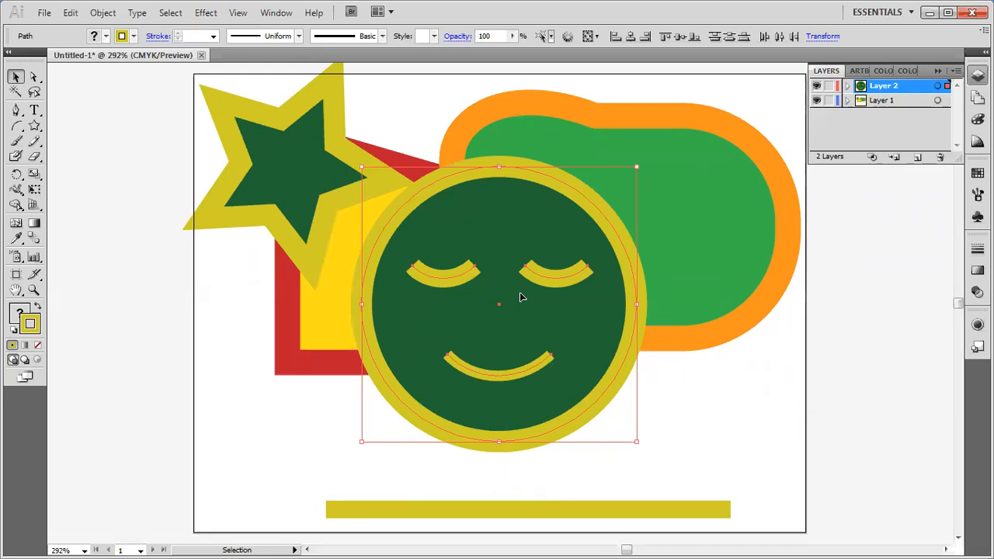
pyautogui.click(70, 12)
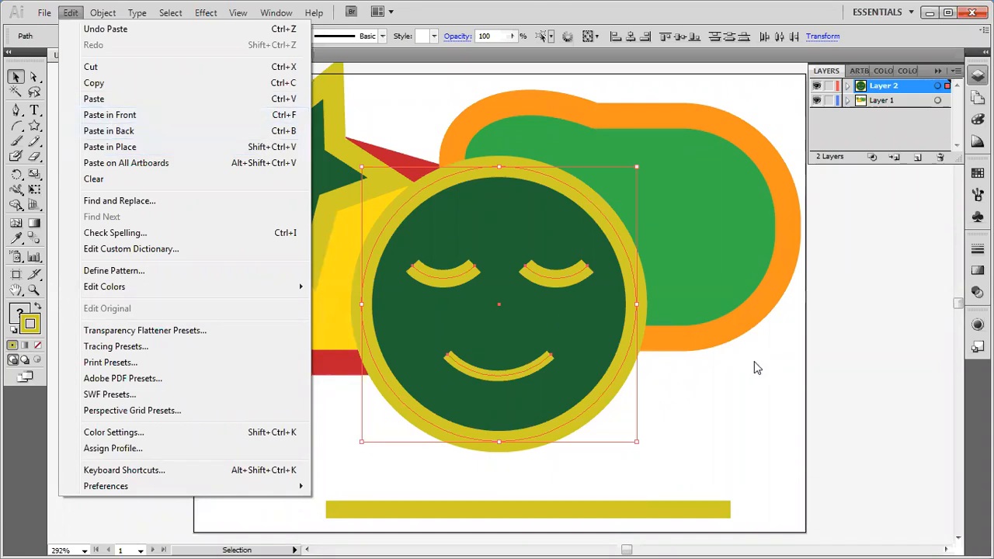
pyautogui.click(830, 359)
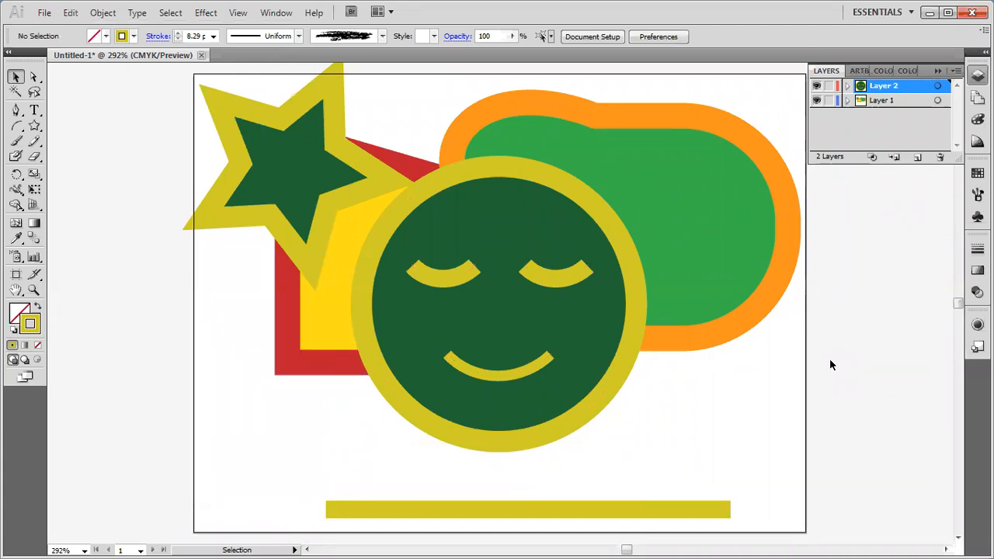
# Step: Try recoloring the smiley circle's outline and fill on the Recolor Artwork color wheel, discard the changes and deselect the artwork
pyautogui.click(495, 371)
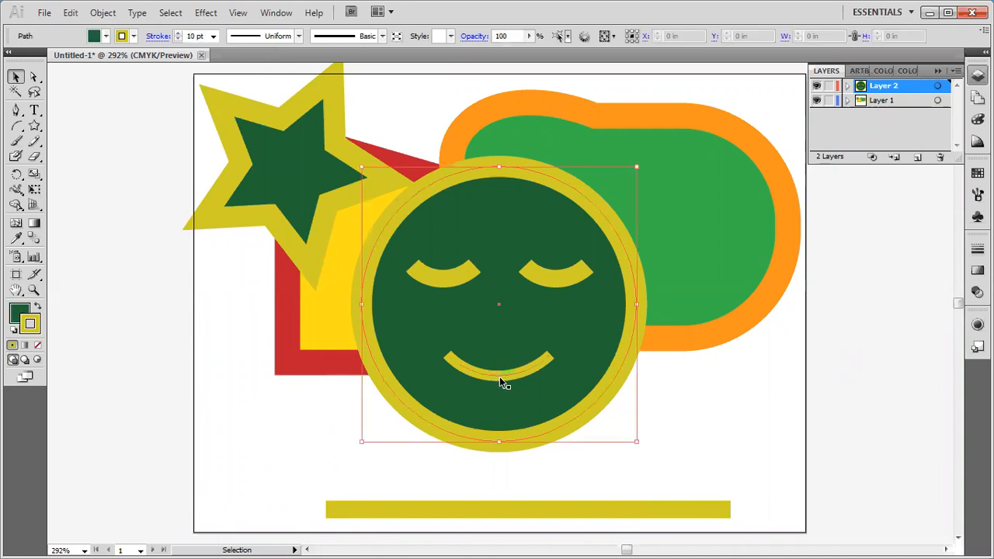
pyautogui.click(501, 379)
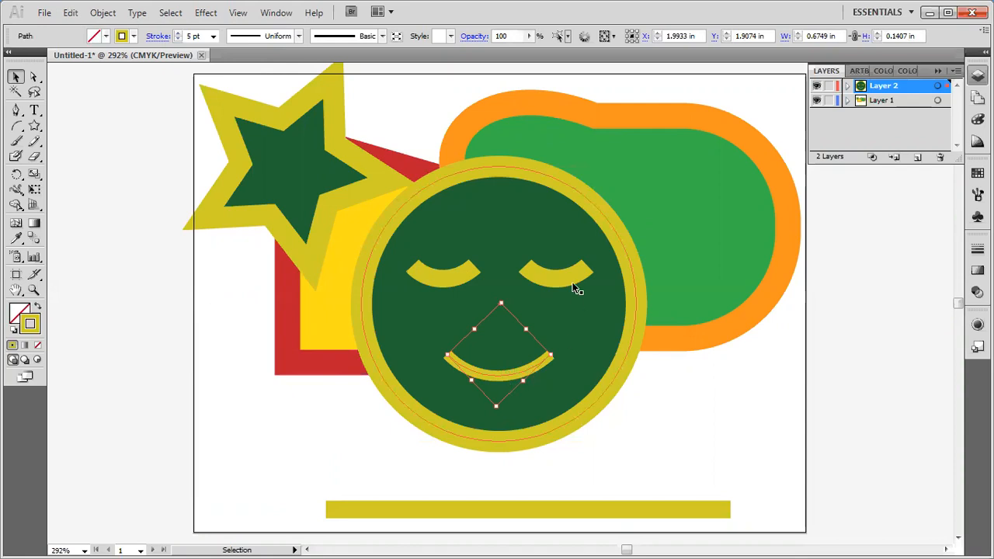
pyautogui.click(509, 223)
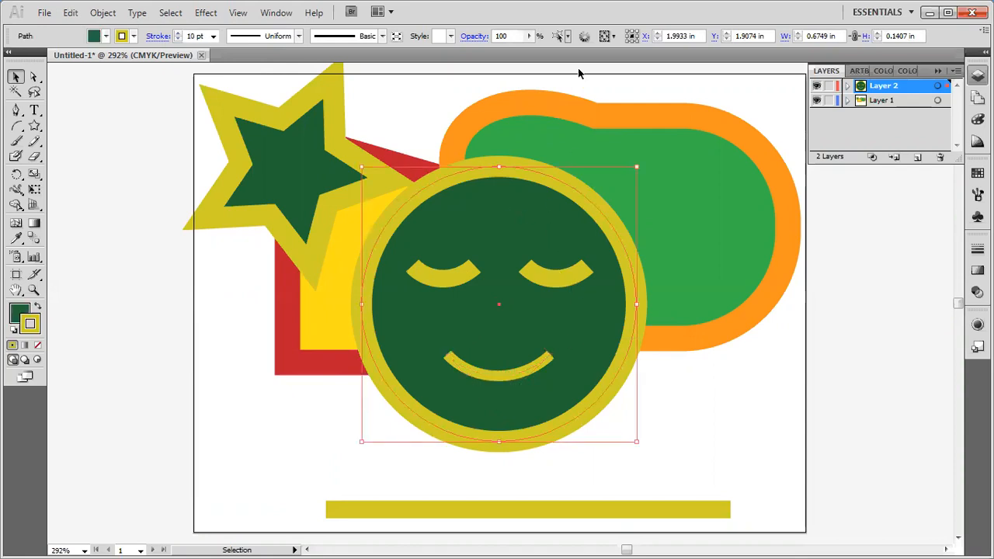
pyautogui.click(583, 38)
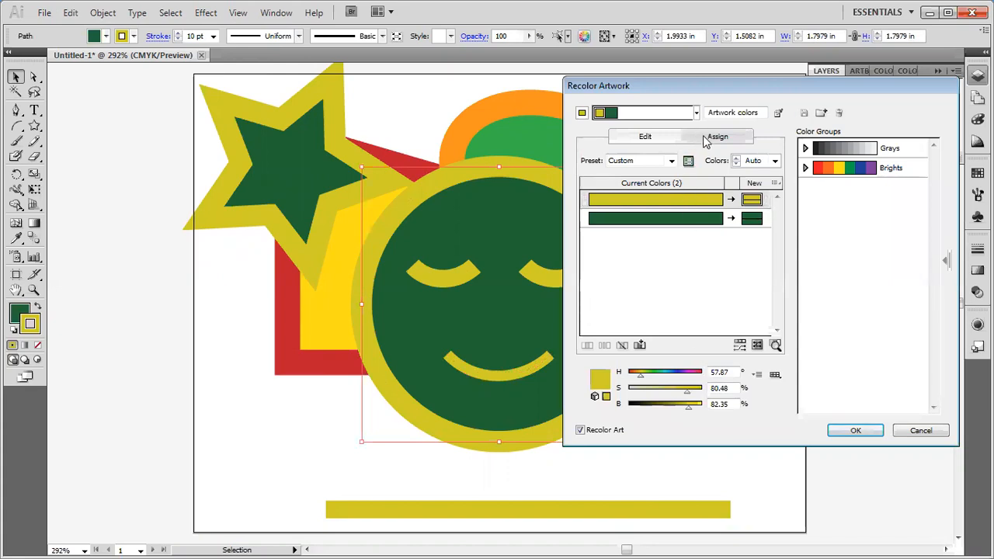
pyautogui.click(646, 137)
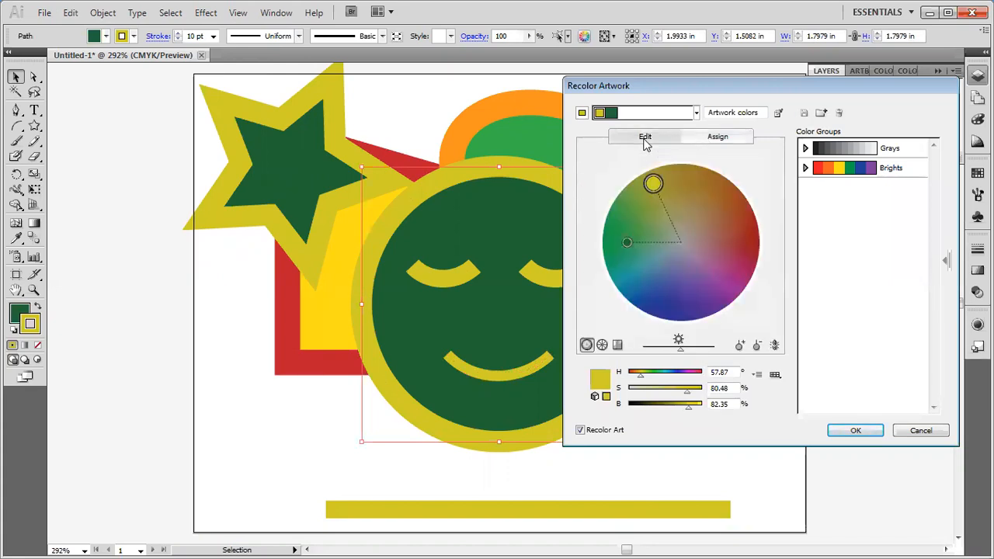
pyautogui.moveTo(652, 181); pyautogui.dragTo(739, 194)
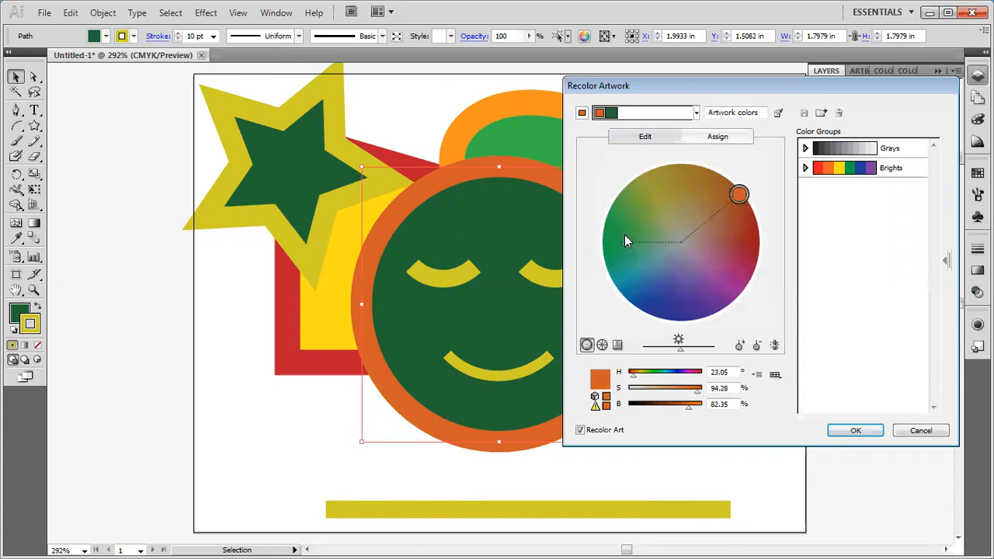
pyautogui.moveTo(626, 244)
pyautogui.mouseDown()
pyautogui.moveTo(695, 203)
pyautogui.moveTo(657, 321)
pyautogui.moveTo(657, 287)
pyautogui.moveTo(709, 279)
pyautogui.mouseUp()
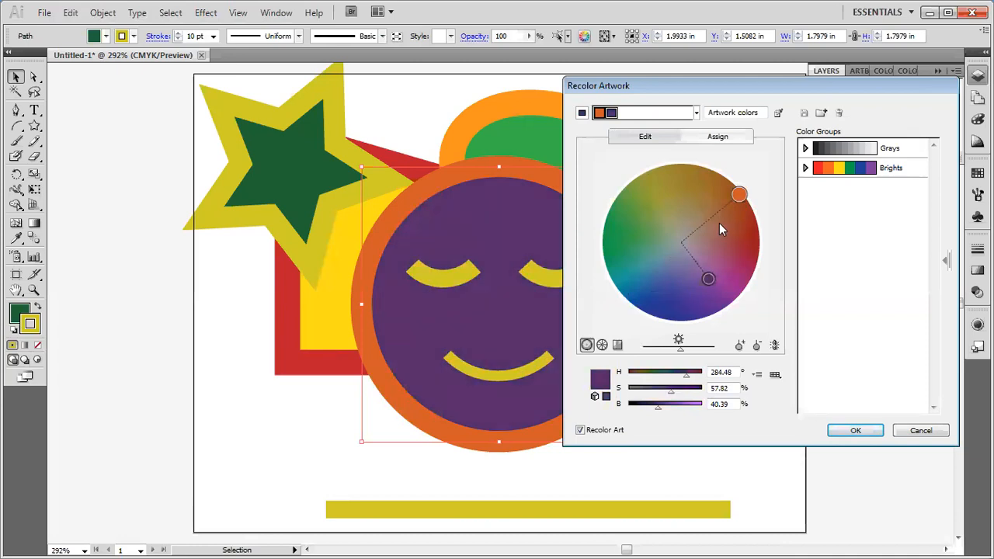
pyautogui.moveTo(739, 194); pyautogui.dragTo(741, 246)
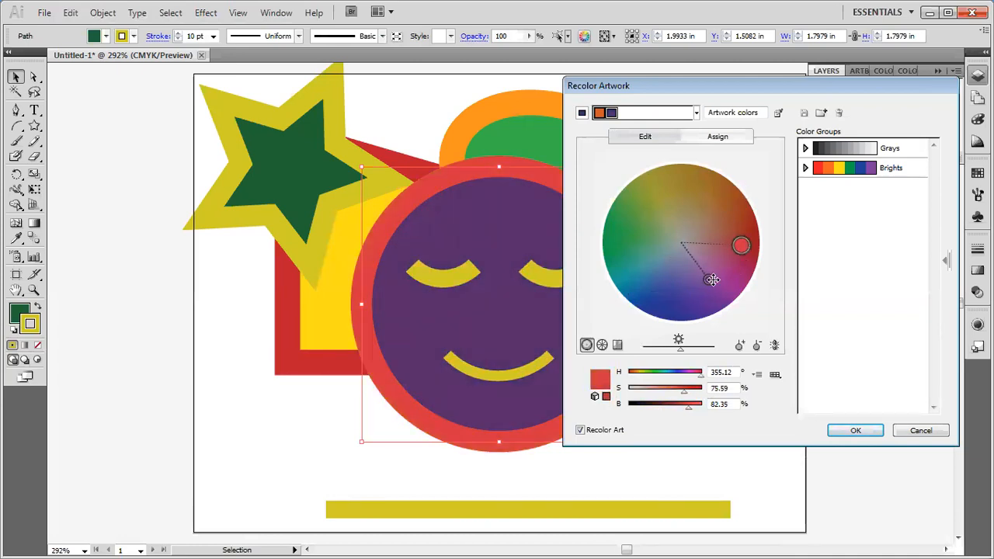
pyautogui.moveTo(709, 280)
pyautogui.mouseDown()
pyautogui.moveTo(584, 279)
pyautogui.moveTo(619, 273)
pyautogui.mouseUp()
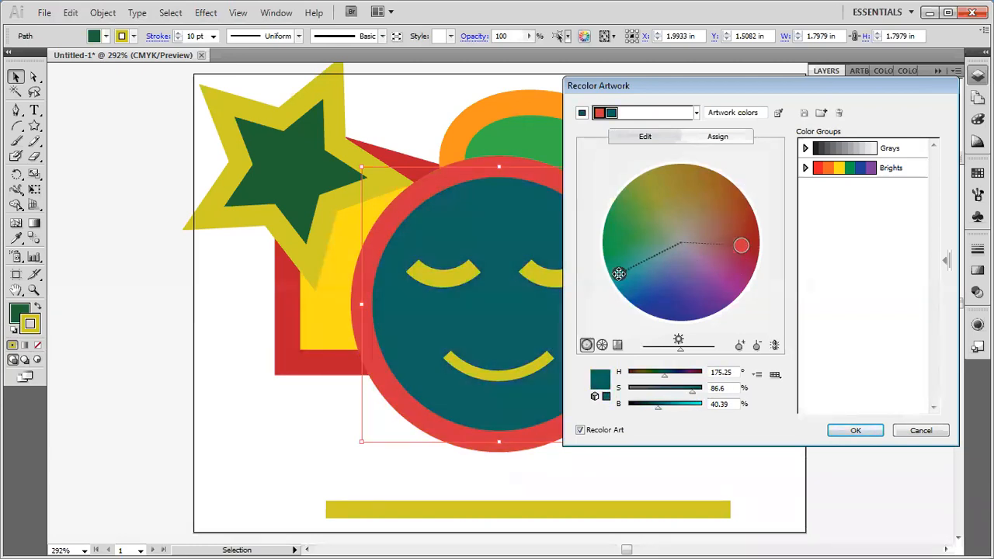
pyautogui.moveTo(741, 246)
pyautogui.mouseDown()
pyautogui.moveTo(709, 196)
pyautogui.moveTo(671, 321)
pyautogui.mouseUp()
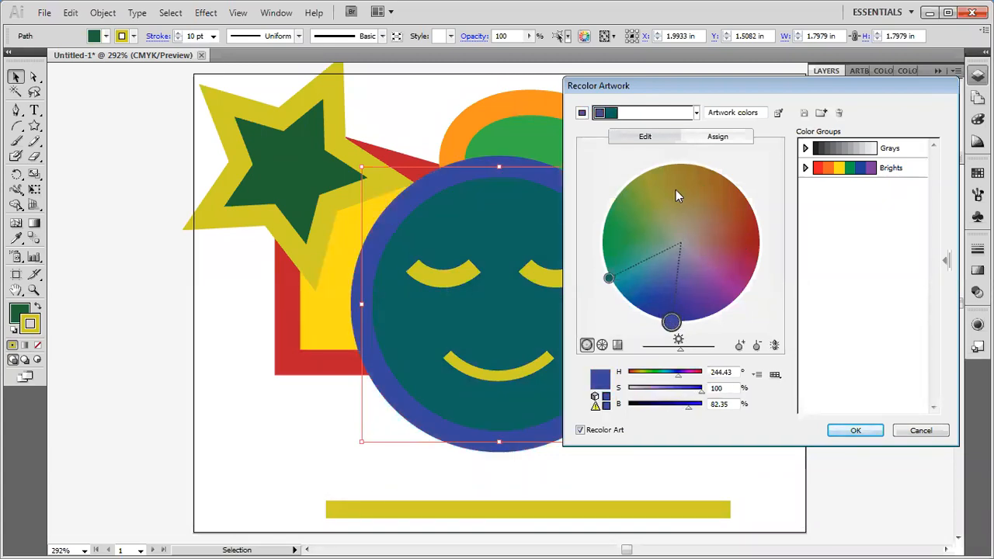
pyautogui.click(921, 432)
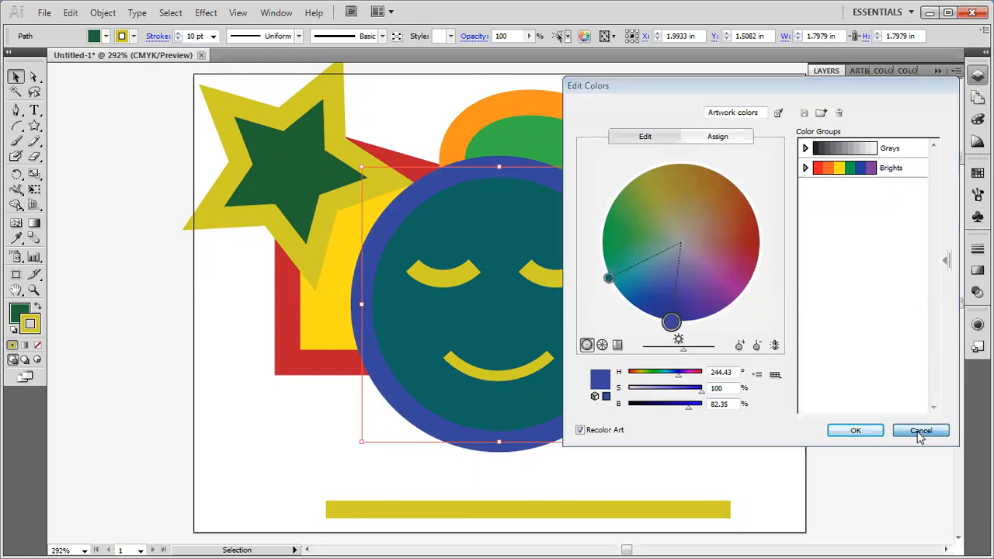
pyautogui.click(842, 343)
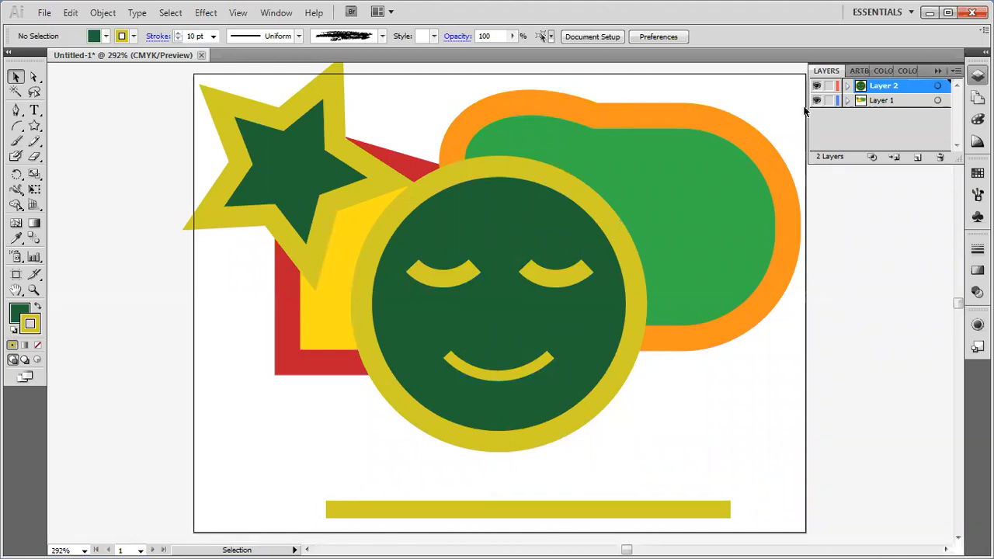
# Step: Create a new layer above Layer 2 and hide Layer 2 and Layer 1
pyautogui.click(915, 159)
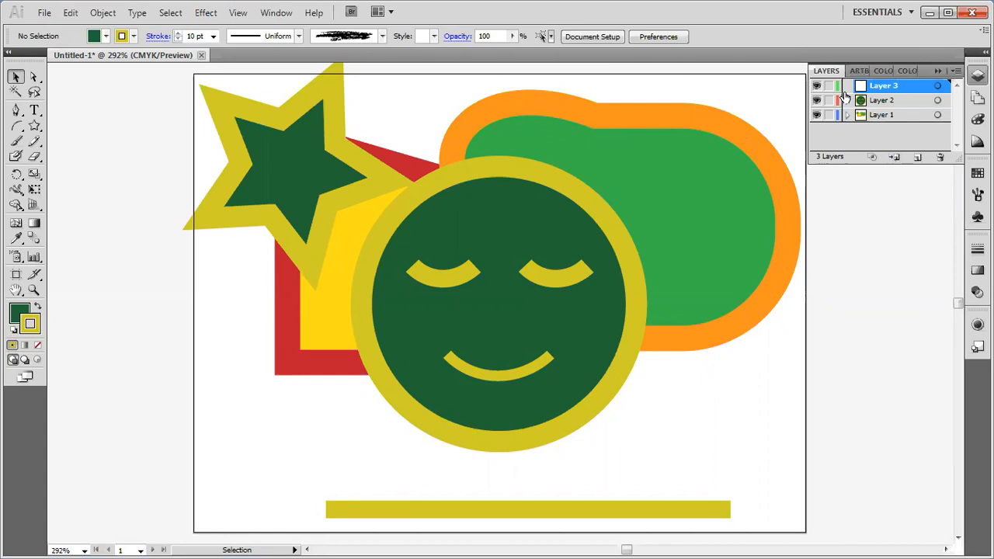
pyautogui.click(817, 100)
pyautogui.click(816, 115)
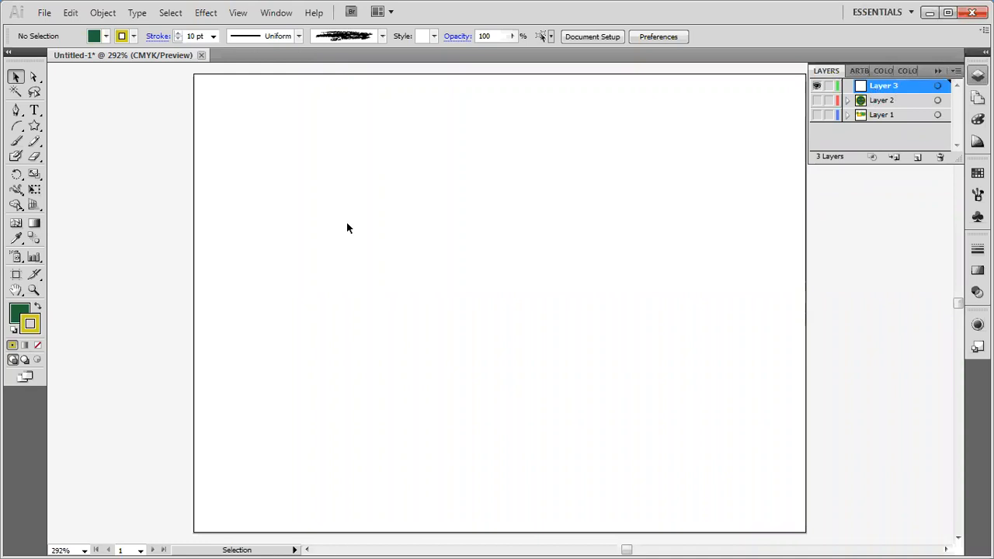
# Step: Draw a tall, narrow ellipse about 0.67 in wide and 1.44 in high near the artboard's center with the Ellipse tool
pyautogui.click(18, 126)
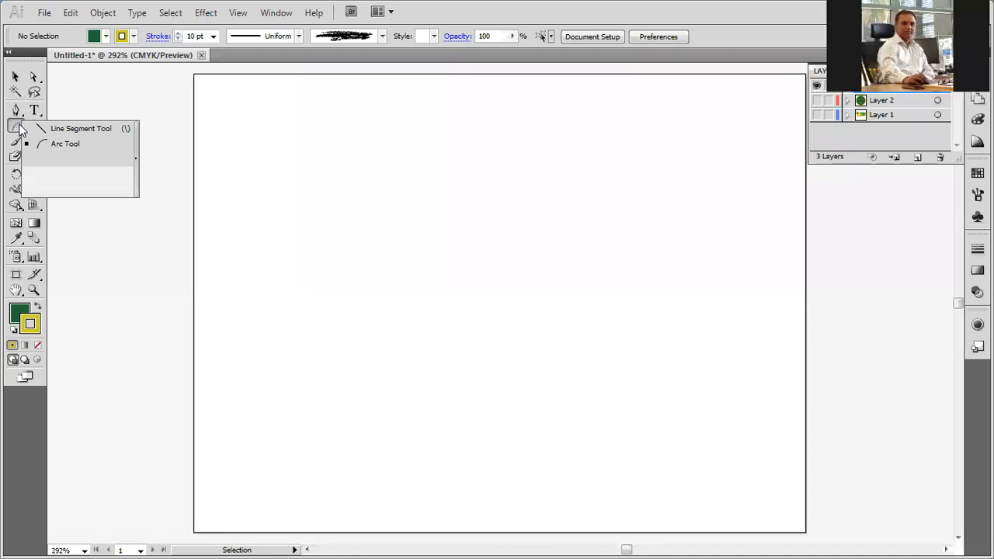
pyautogui.click(34, 128)
pyautogui.moveTo(34, 132); pyautogui.dragTo(64, 161)
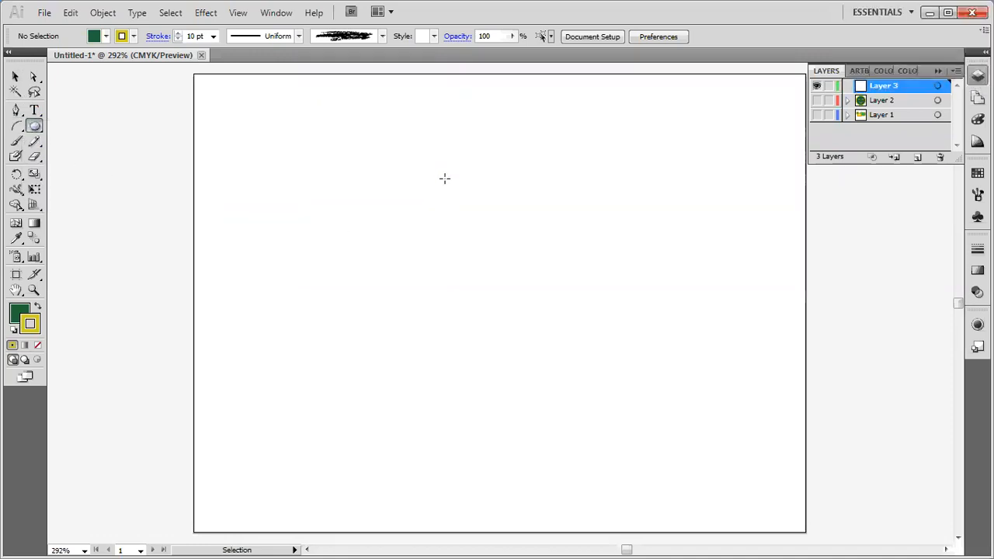
pyautogui.moveTo(459, 168); pyautogui.dragTo(561, 388)
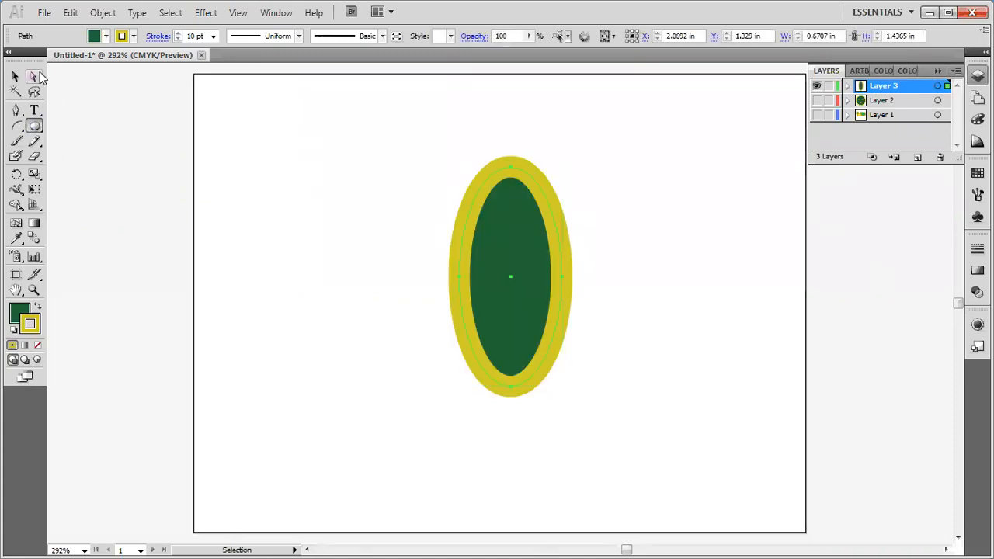
# Step: Fill the ellipse with bright red and set its stroke to None
pyautogui.click(14, 78)
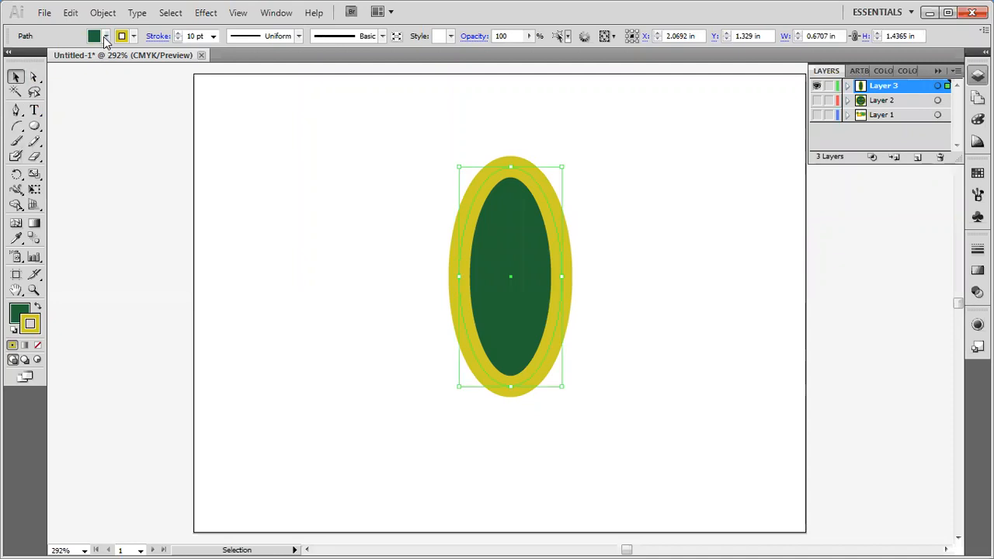
pyautogui.click(106, 36)
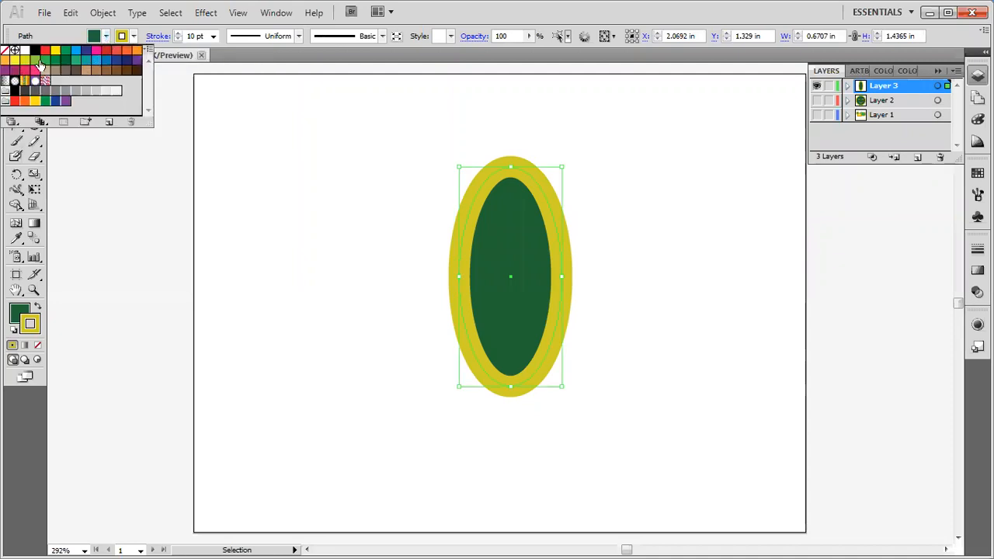
pyautogui.click(46, 49)
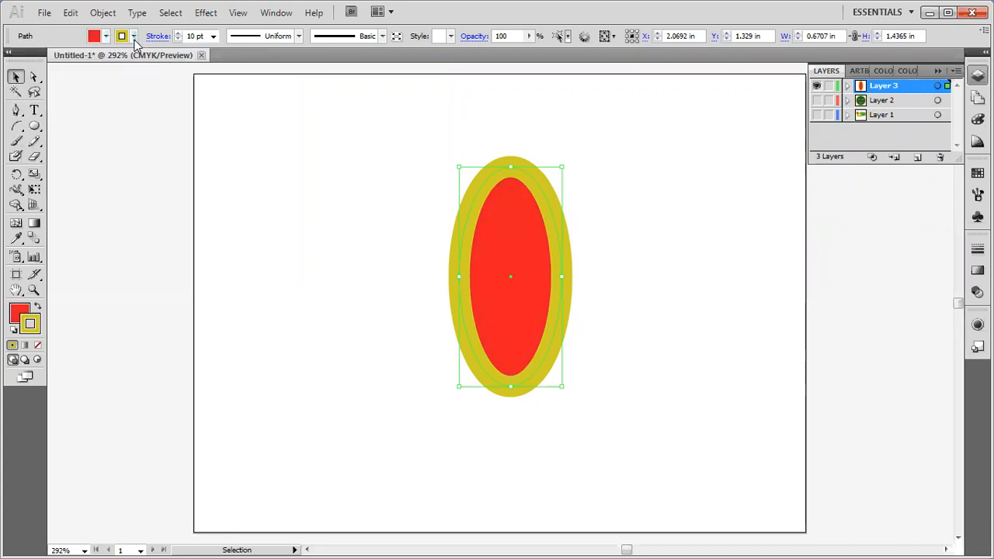
pyautogui.click(133, 36)
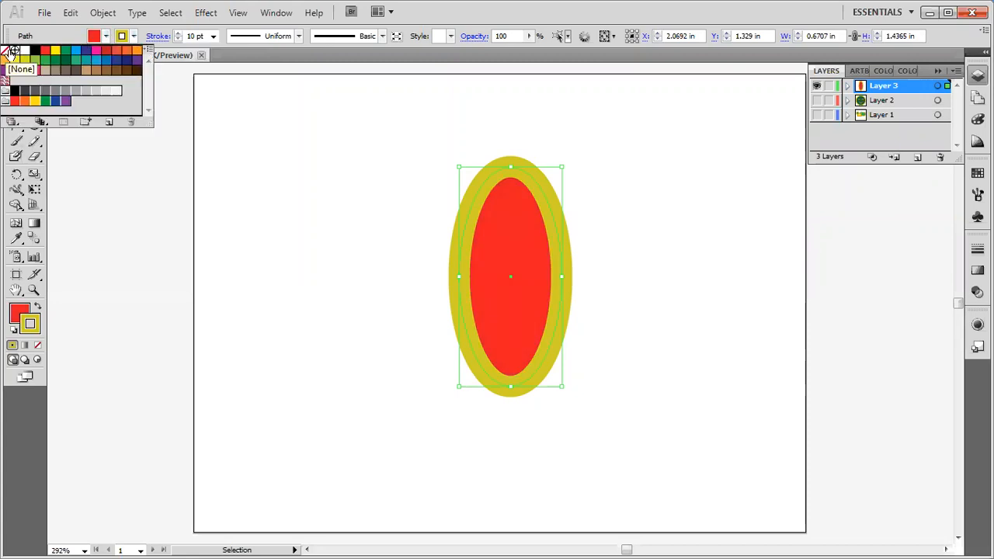
pyautogui.click(14, 50)
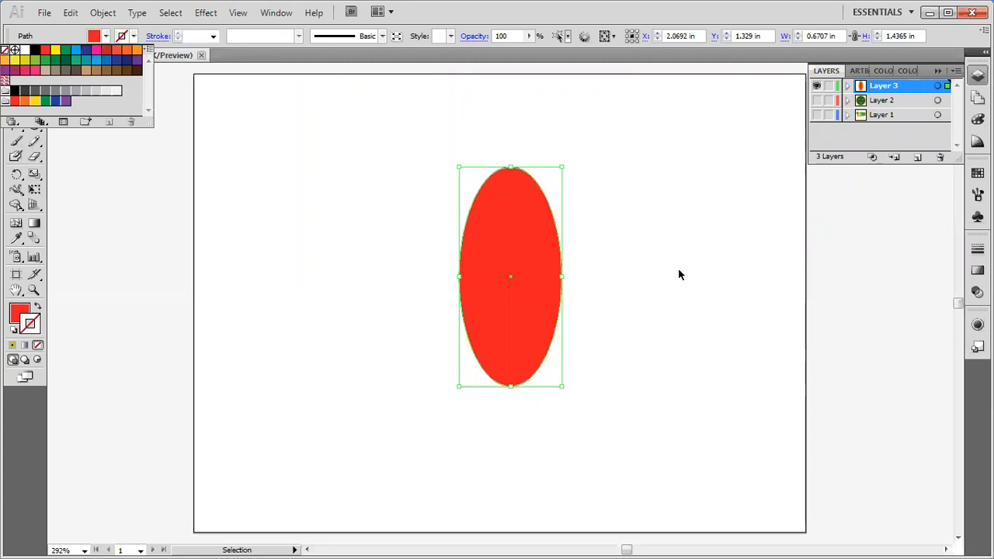
pyautogui.click(679, 269)
# Step: Move the red ellipse to the left and rotate it 45° so its upper end leans right
pyautogui.moveTo(524, 279); pyautogui.dragTo(440, 278)
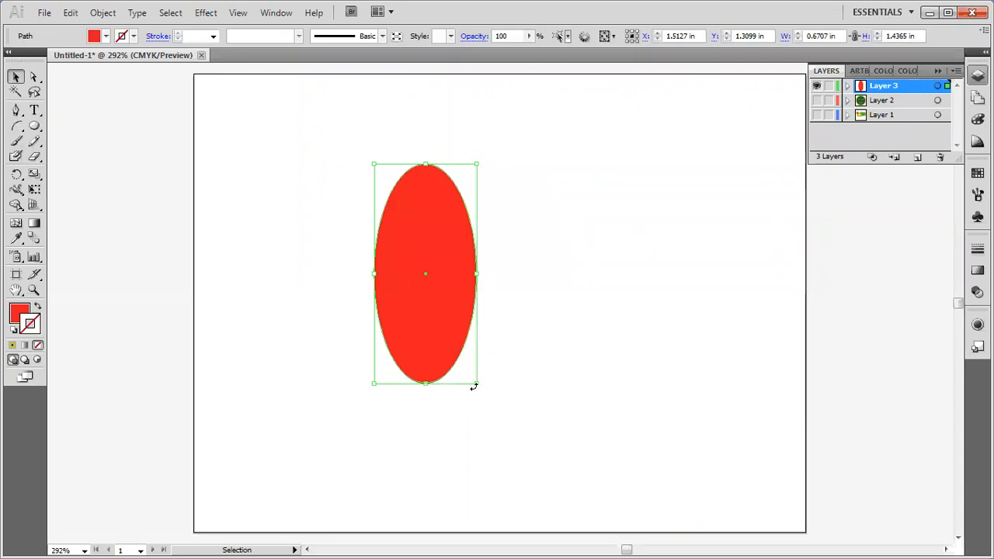
pyautogui.moveTo(474, 386)
pyautogui.mouseDown()
pyautogui.moveTo(529, 351)
pyautogui.moveTo(484, 377)
pyautogui.moveTo(526, 347)
pyautogui.moveTo(552, 284)
pyautogui.moveTo(552, 259)
pyautogui.moveTo(511, 176)
pyautogui.moveTo(463, 145)
pyautogui.moveTo(414, 145)
pyautogui.moveTo(473, 164)
pyautogui.moveTo(479, 177)
pyautogui.mouseUp()
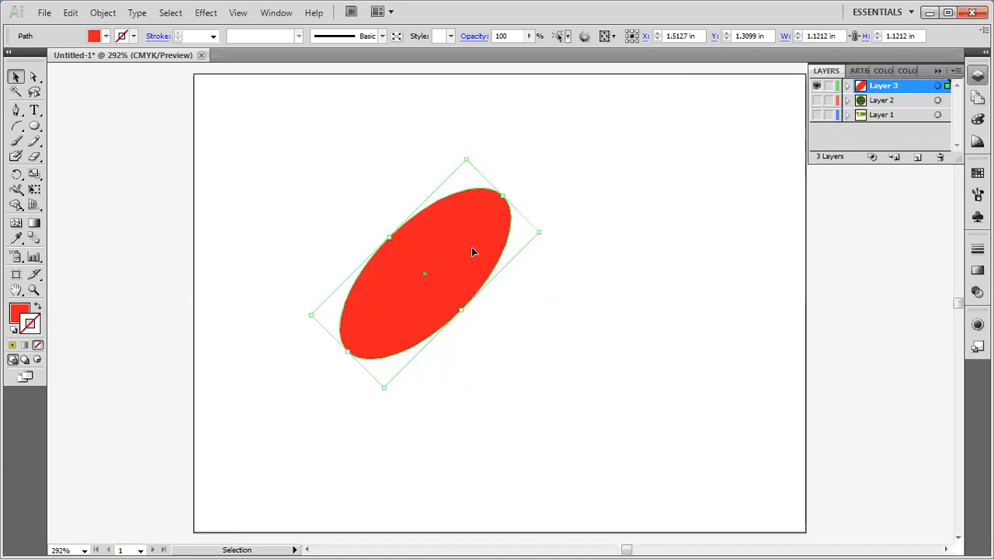
pyautogui.hotkey('ctrl', 'shift', 'b')
pyautogui.hotkey('ctrl', 'shift', 'b')
# Step: Paste a copy of the ellipse in front, rotate it to cross the original at 90°, and deselect it
pyautogui.click(70, 12)
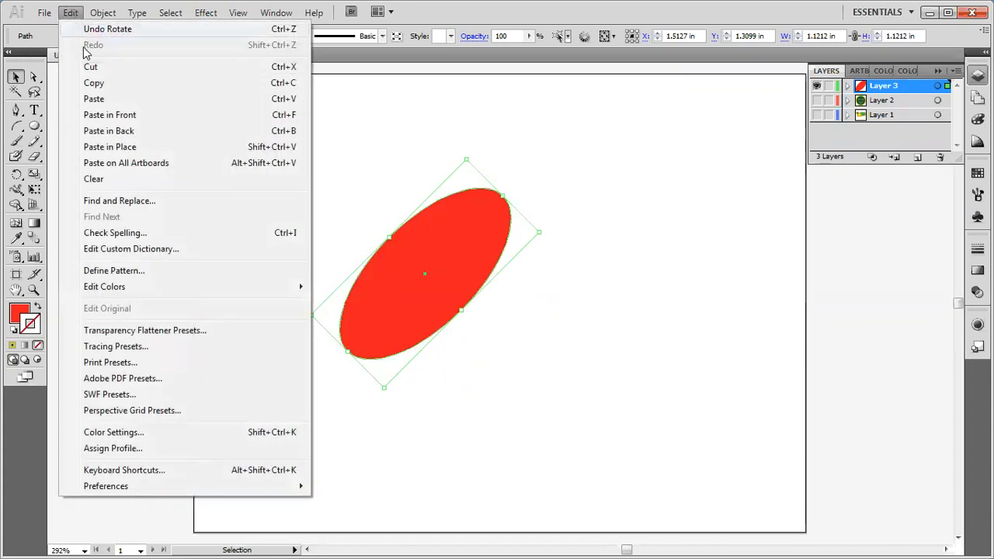
pyautogui.click(97, 118)
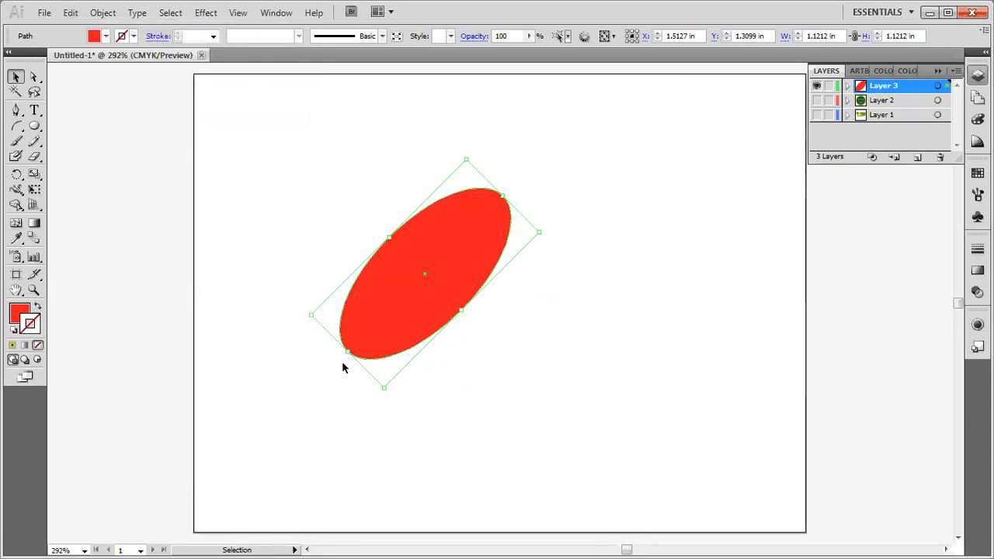
pyautogui.moveTo(344, 357); pyautogui.dragTo(483, 356)
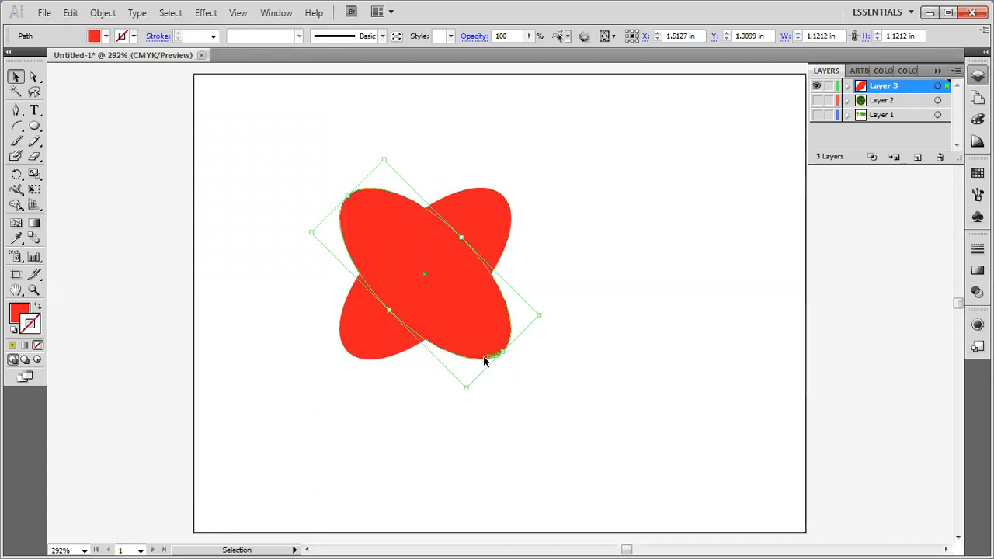
pyautogui.click(652, 315)
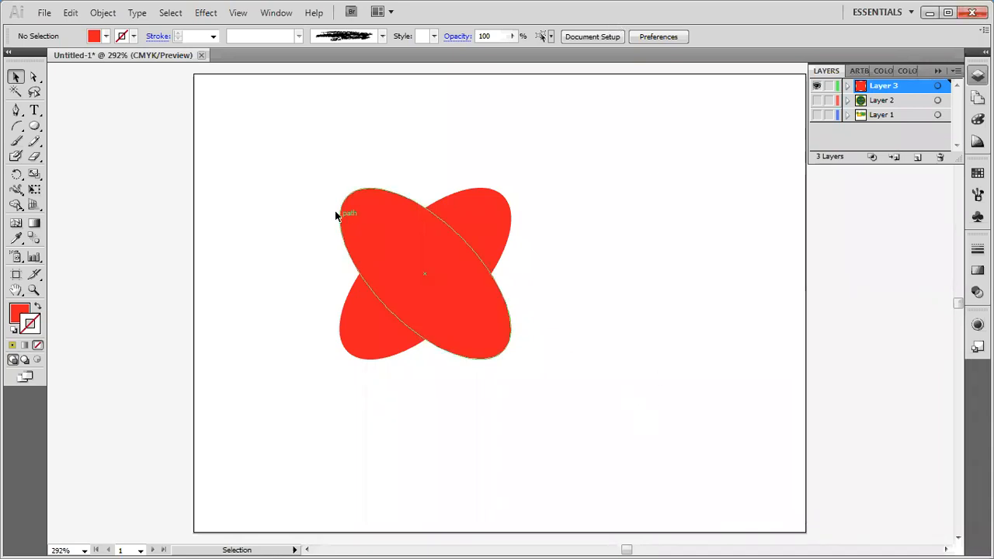
# Step: Try selecting both crossed ellipses and hiding their bounding box, and deselect them
pyautogui.moveTo(273, 138); pyautogui.dragTo(582, 424)
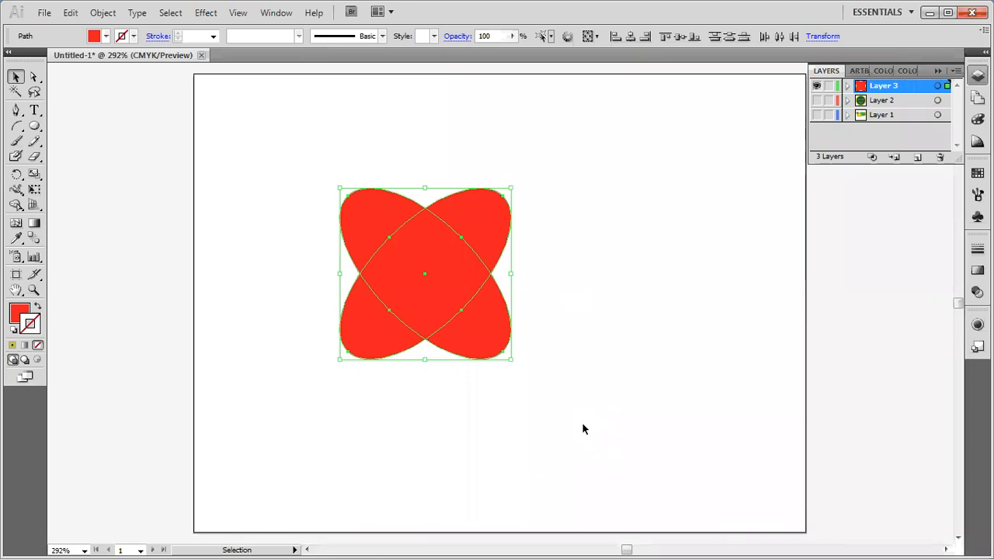
pyautogui.click(582, 423)
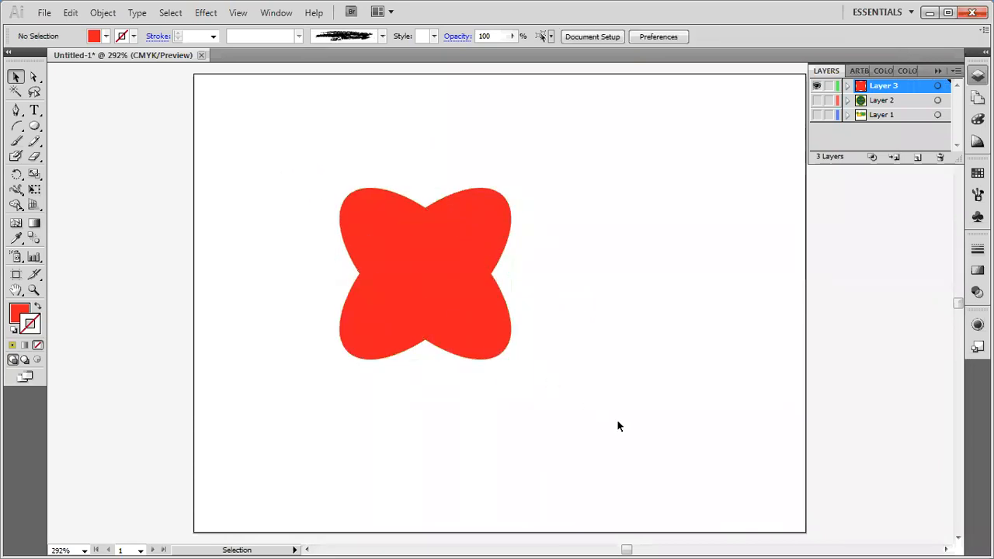
pyautogui.hotkey('ctrl', 'a')
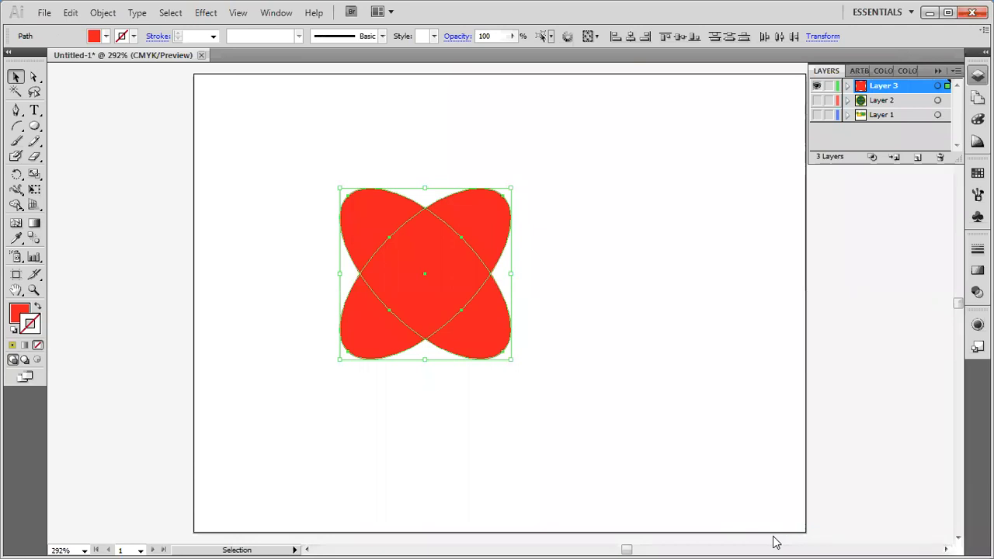
pyautogui.hotkey('ctrl', 'shift', 'b')
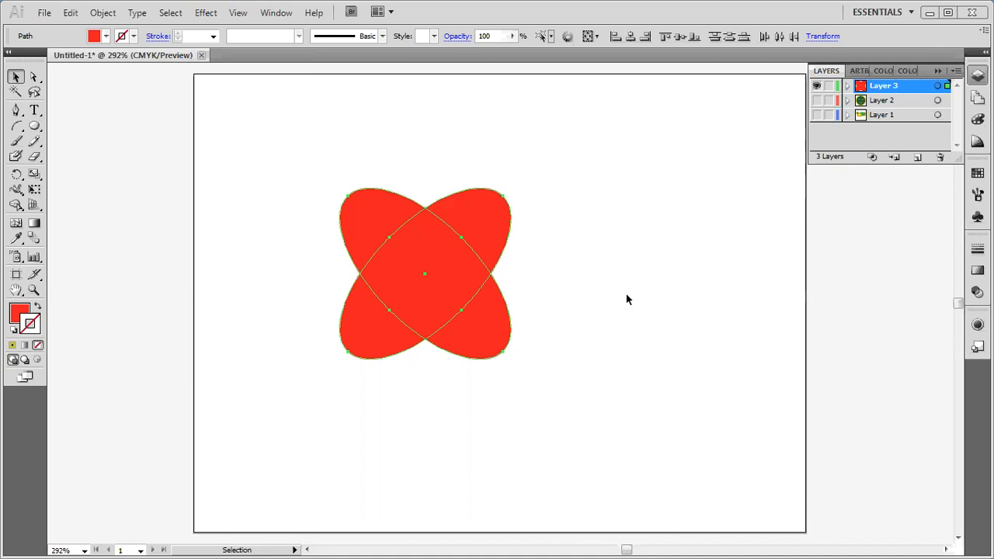
pyautogui.click(607, 377)
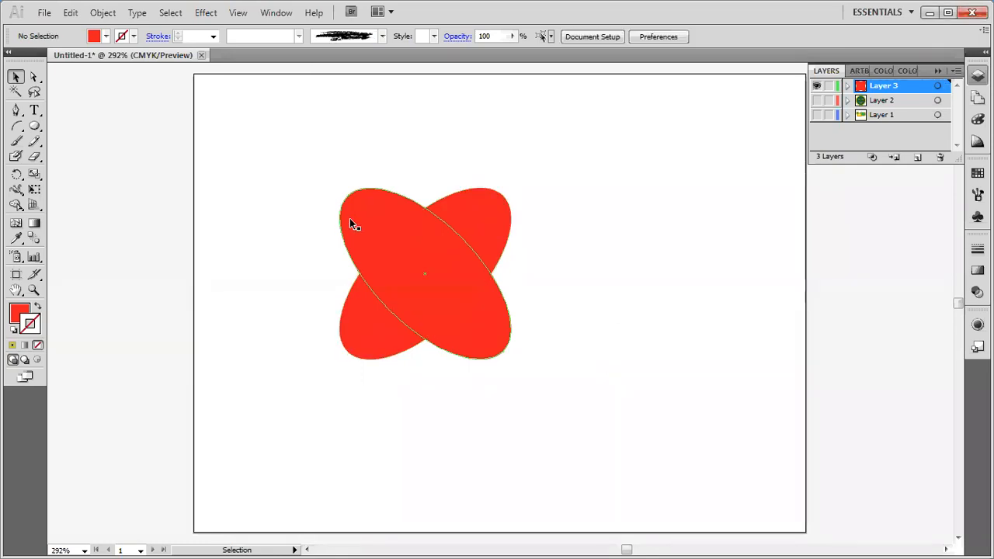
# Step: Select the front ellipse and expand Layer 3 to highlight that ellipse's path in the layer list
pyautogui.click(352, 217)
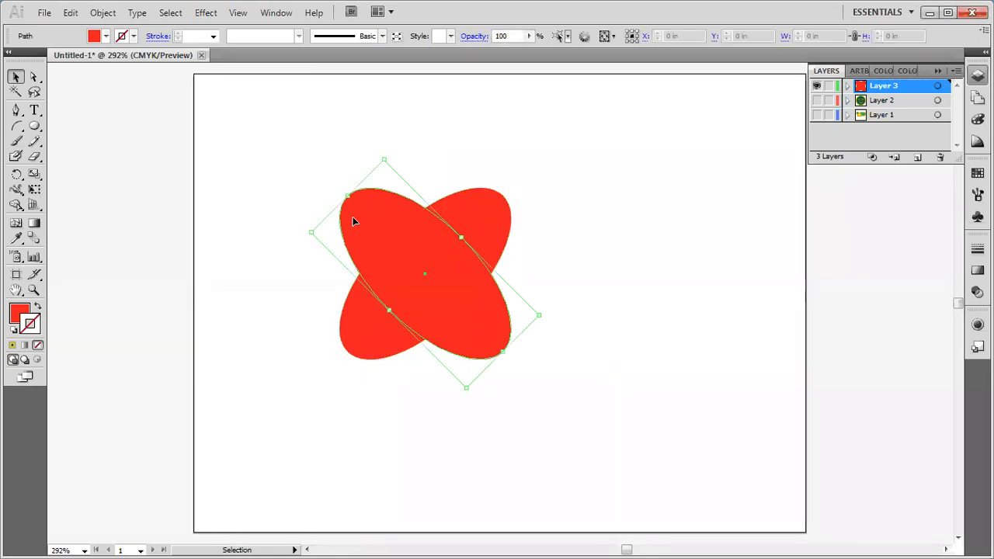
pyautogui.click(846, 86)
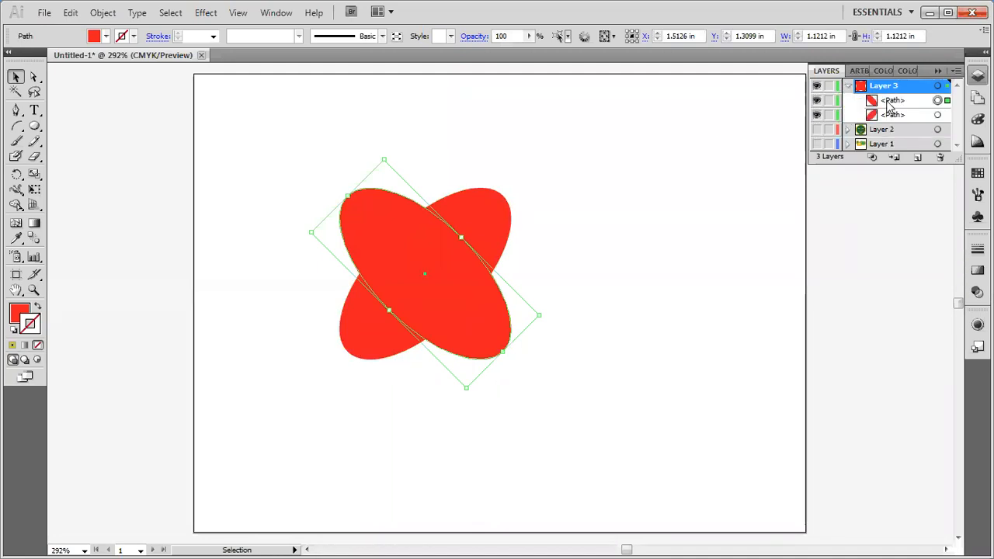
pyautogui.click(881, 102)
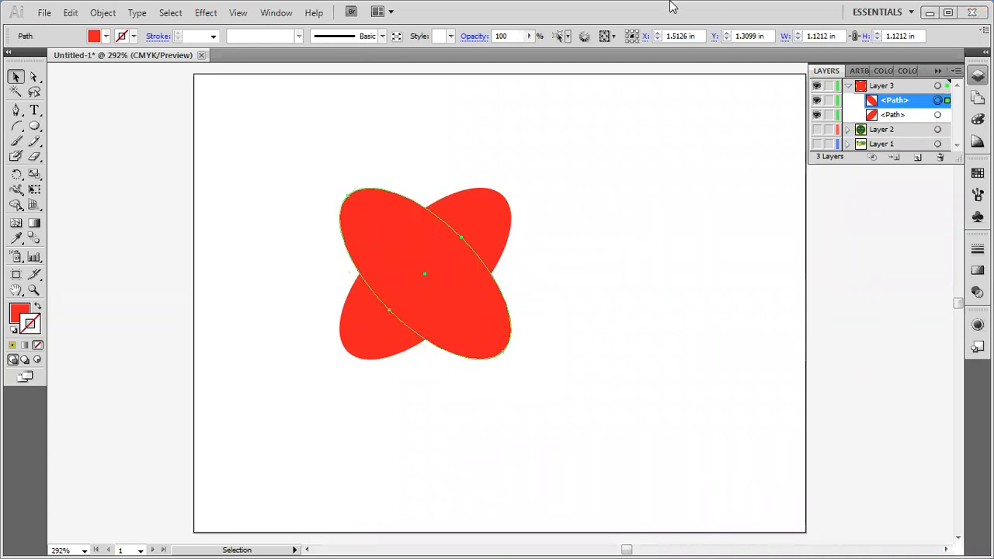
pyautogui.click(673, 5)
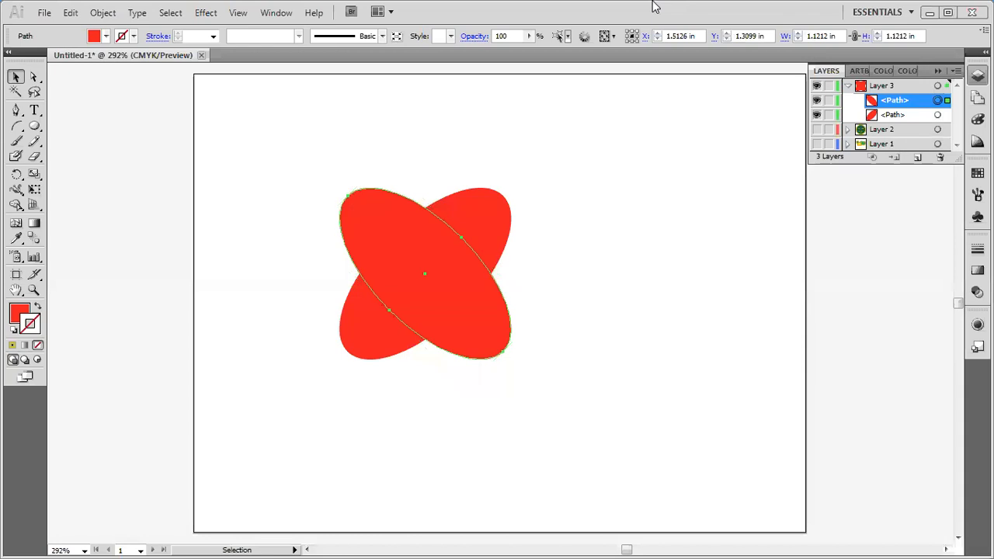
pyautogui.click(652, 4)
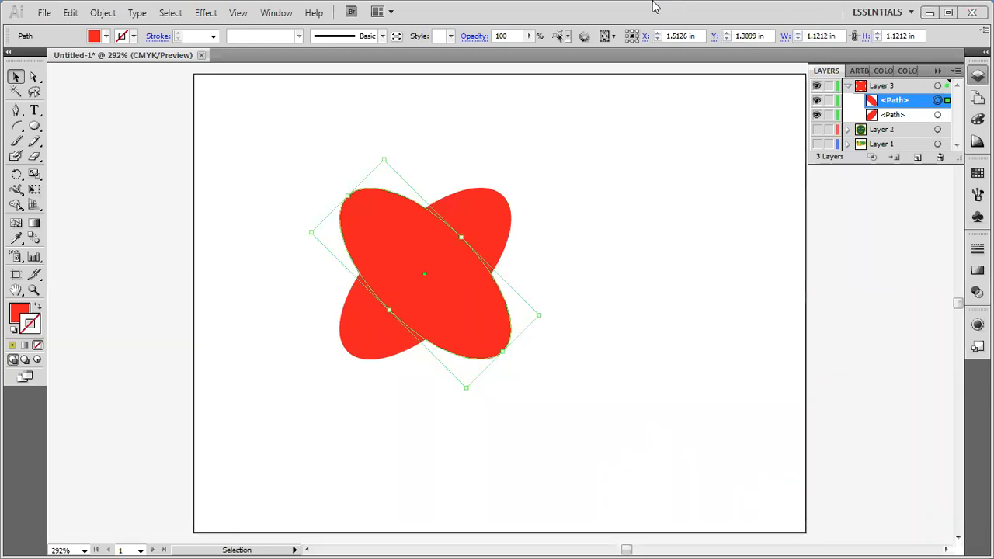
# Step: Select both crossed ellipses and remove their two lower ends with the Shape Builder tool
pyautogui.click(582, 295)
pyautogui.moveTo(249, 148); pyautogui.dragTo(617, 415)
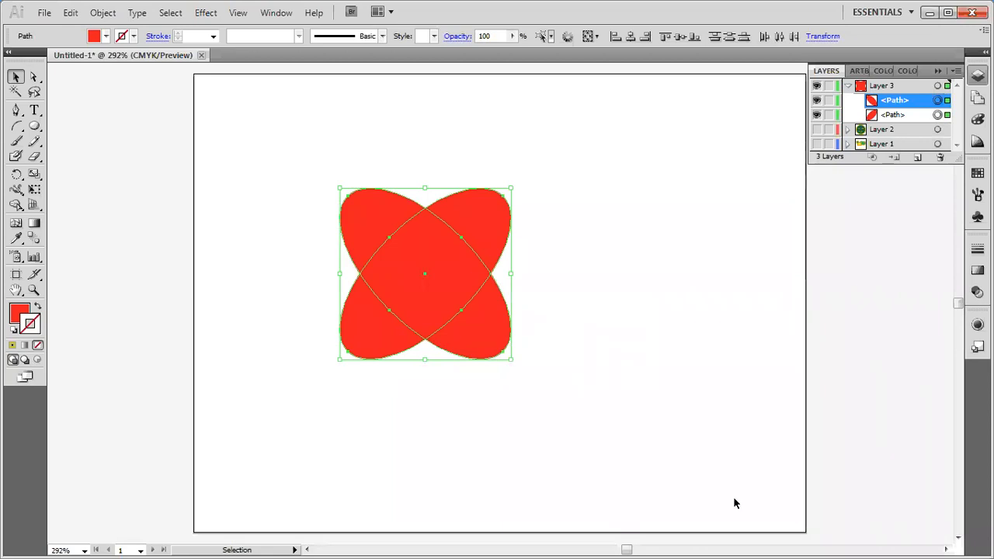
pyautogui.click(525, 12)
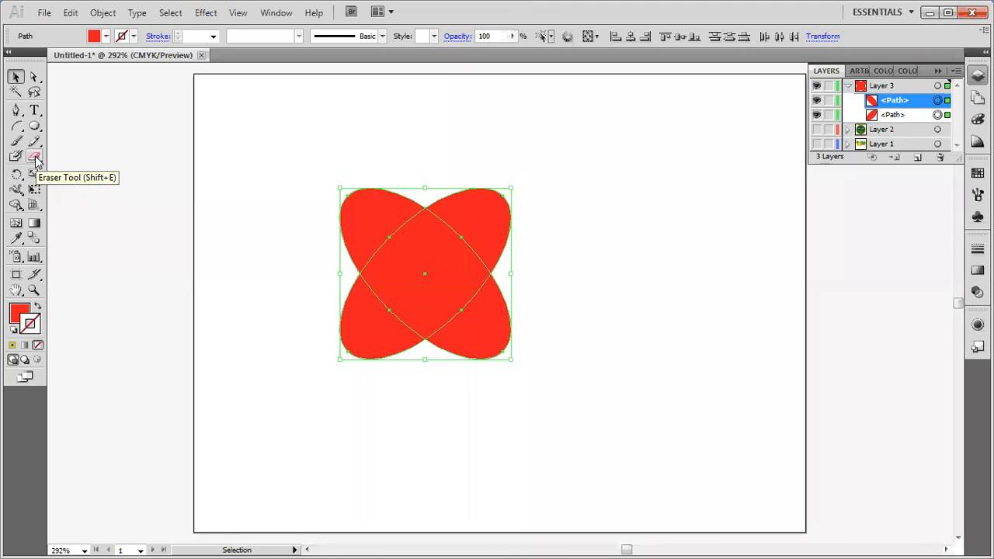
pyautogui.click(15, 207)
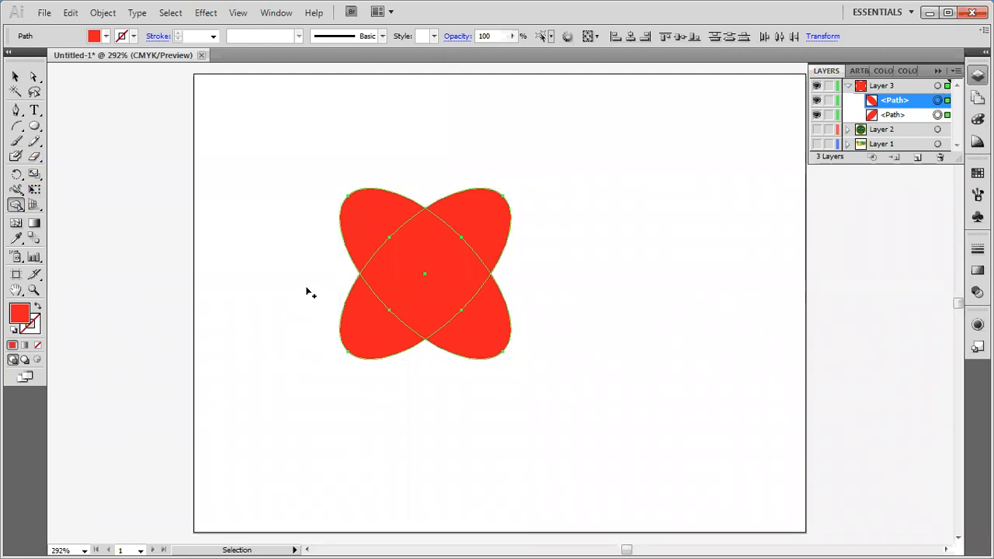
pyautogui.moveTo(318, 287); pyautogui.dragTo(456, 407)
pyautogui.moveTo(545, 276); pyautogui.dragTo(390, 419)
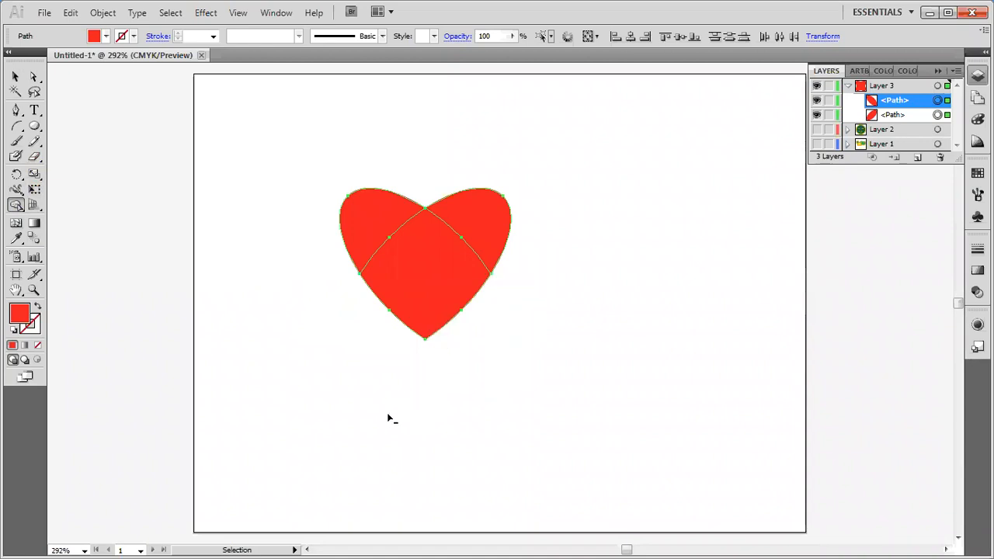
# Step: Merge the remaining overlapping regions into a single heart shape with the Shape Builder tool and deselect it
pyautogui.moveTo(380, 226)
pyautogui.mouseDown()
pyautogui.moveTo(437, 261)
pyautogui.moveTo(477, 225)
pyautogui.mouseUp()
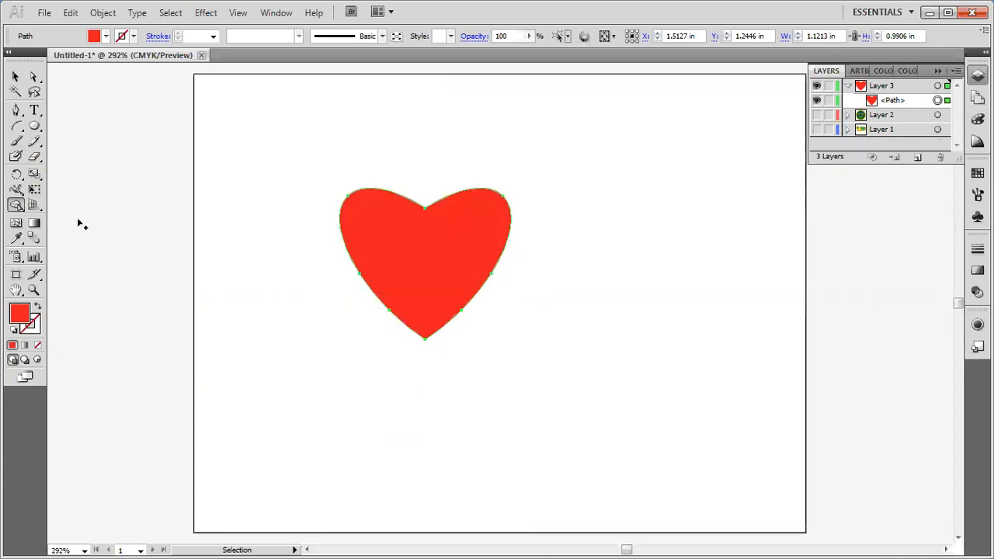
pyautogui.click(16, 77)
pyautogui.click(239, 190)
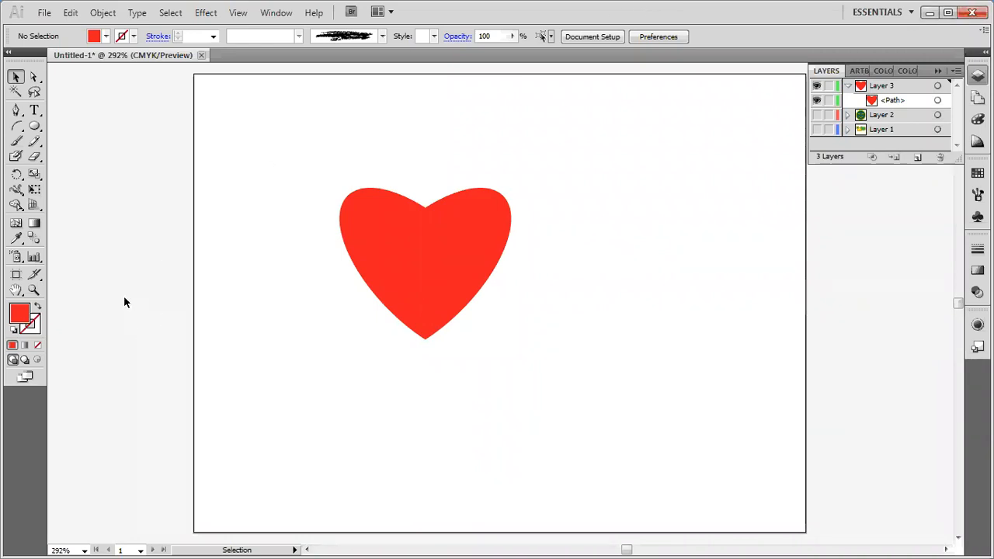
# Step: Draw a red rectangle about 0.98 × 0.79 in below the heart and a star about 1.73 × 1.71 in overlapping it
pyautogui.click(37, 129)
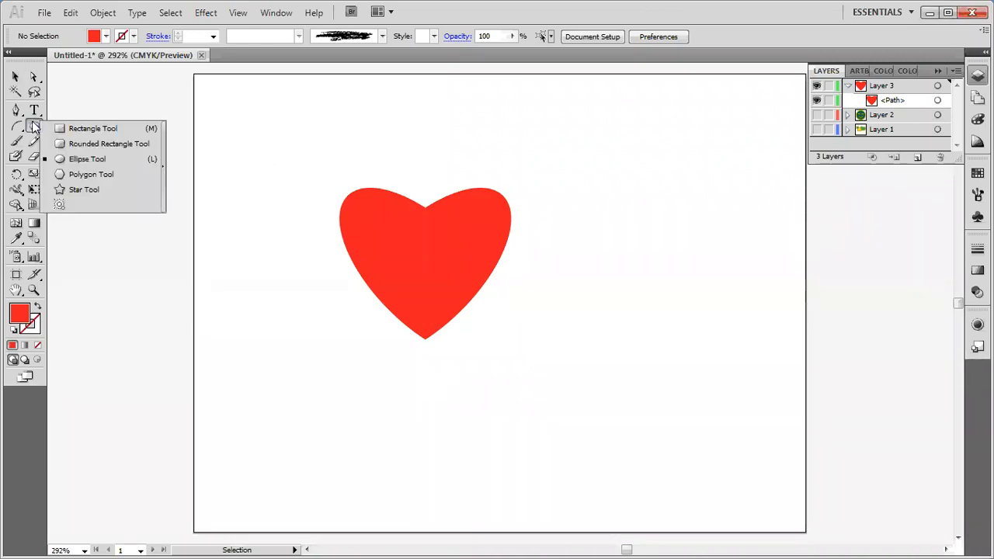
pyautogui.click(52, 130)
pyautogui.moveTo(378, 348)
pyautogui.mouseDown()
pyautogui.moveTo(502, 461)
pyautogui.moveTo(528, 470)
pyautogui.mouseUp()
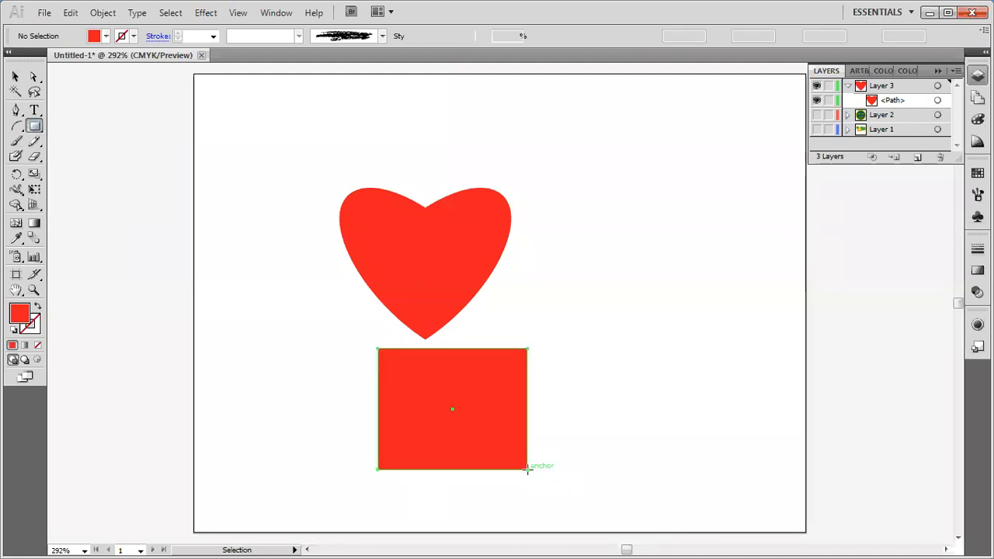
pyautogui.click(20, 317)
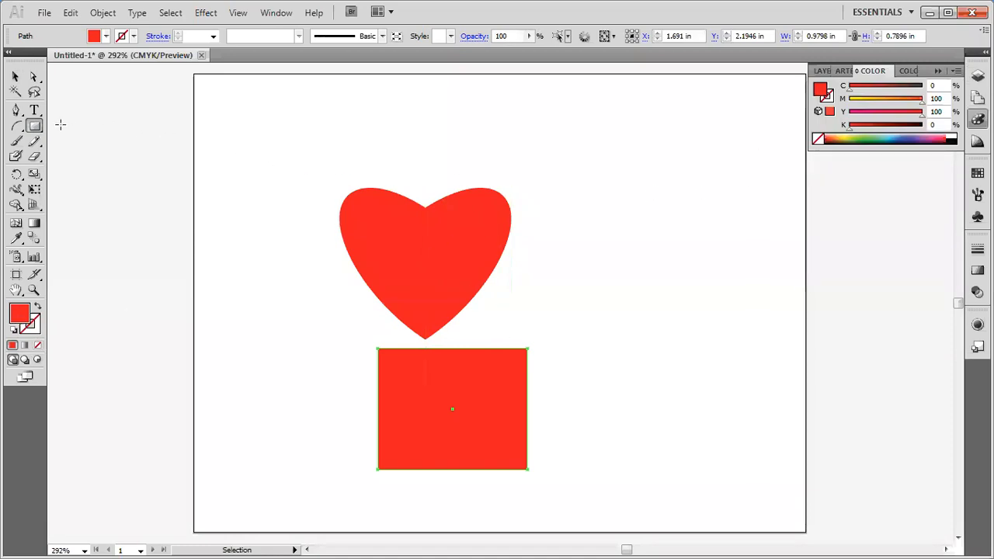
pyautogui.moveTo(39, 126); pyautogui.dragTo(186, 213)
pyautogui.moveTo(553, 275)
pyautogui.mouseDown()
pyautogui.moveTo(710, 436)
pyautogui.moveTo(647, 378)
pyautogui.moveTo(627, 433)
pyautogui.moveTo(656, 466)
pyautogui.moveTo(634, 482)
pyautogui.moveTo(642, 462)
pyautogui.mouseUp()
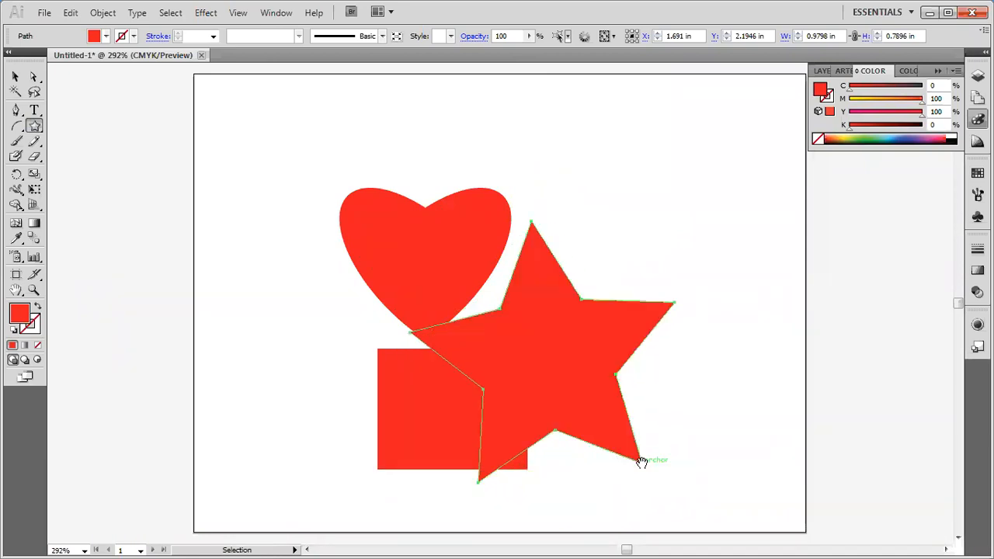
# Step: Select the star together with the rectangle and activate the Shape Builder tool
pyautogui.click(15, 76)
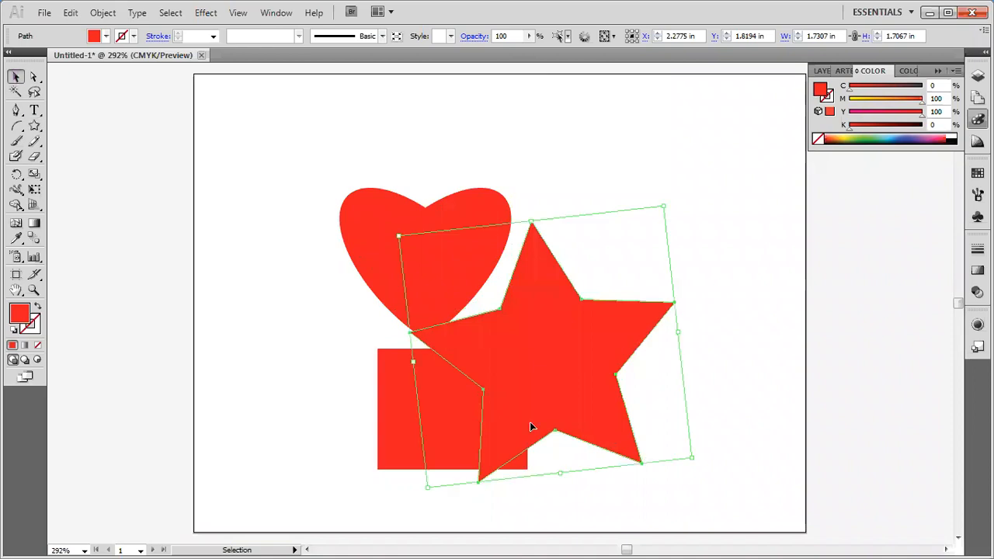
pyautogui.keyDown('shift'); pyautogui.click(409, 439); pyautogui.keyUp('shift')
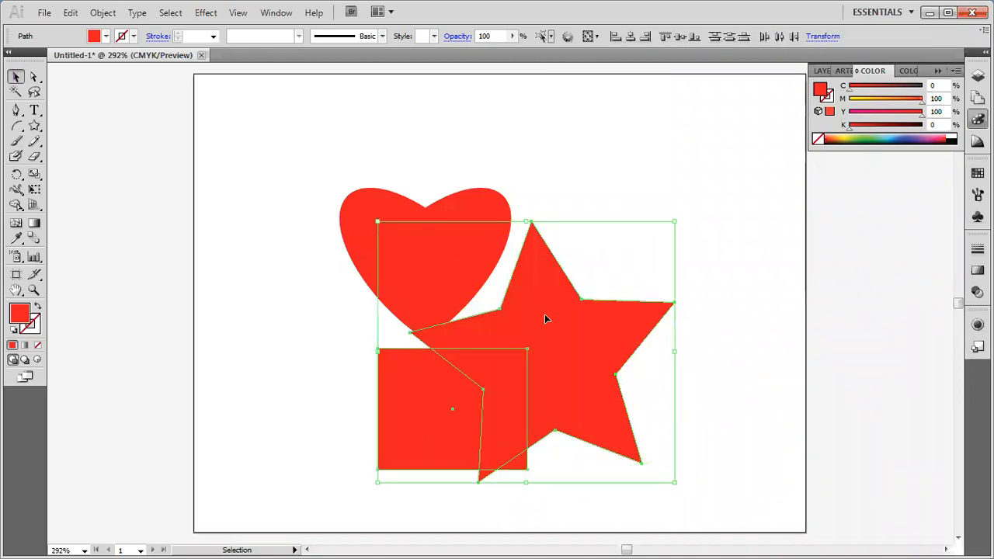
pyautogui.click(16, 206)
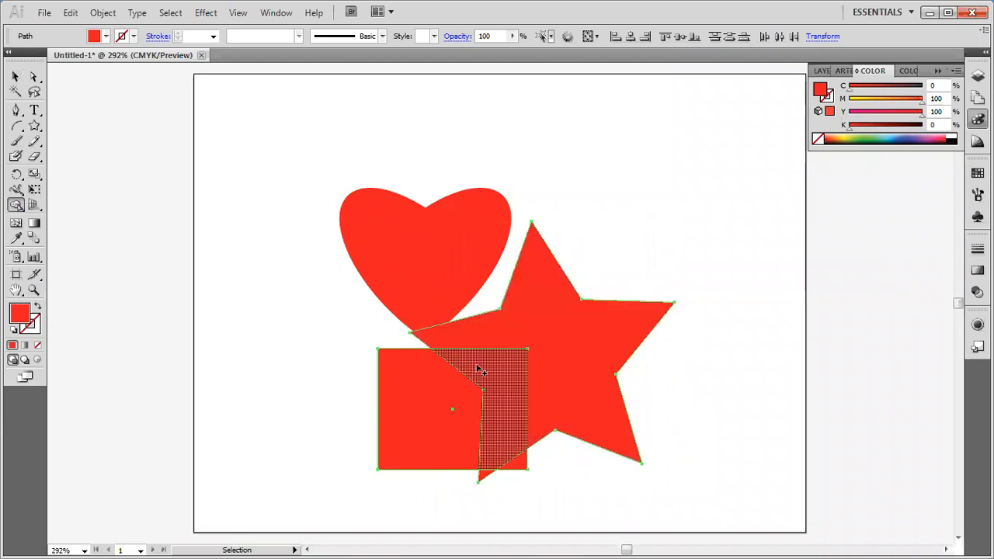
# Step: Try removing the star-rectangle overlap, the rest of the star and the small corner pieces with the Shape Builder tool
pyautogui.keyDown('alt'); pyautogui.click(505, 386); pyautogui.keyUp('alt')
pyautogui.moveTo(700, 367); pyautogui.dragTo(572, 454)
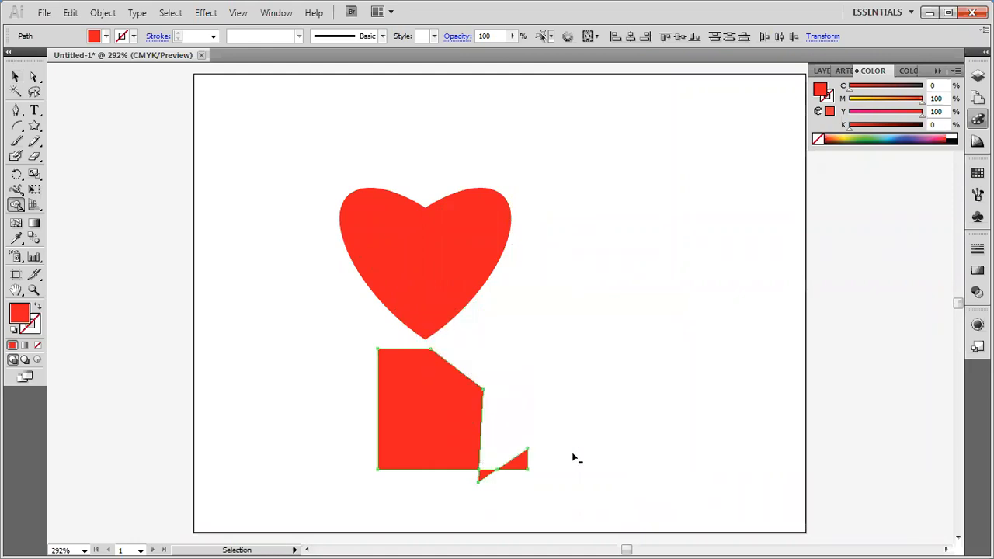
pyautogui.moveTo(536, 428); pyautogui.dragTo(525, 500)
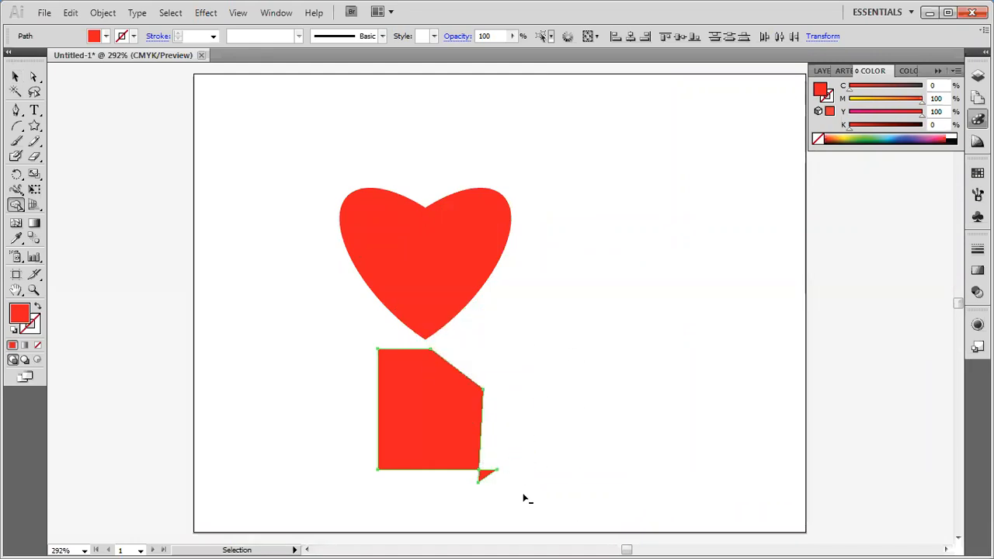
pyautogui.keyDown('alt'); pyautogui.click(488, 471); pyautogui.keyUp('alt')
# Step: Undo the Shape Builder removals one by one until the full star and rectangle are restored
pyautogui.hotkey('ctrl', 'z')
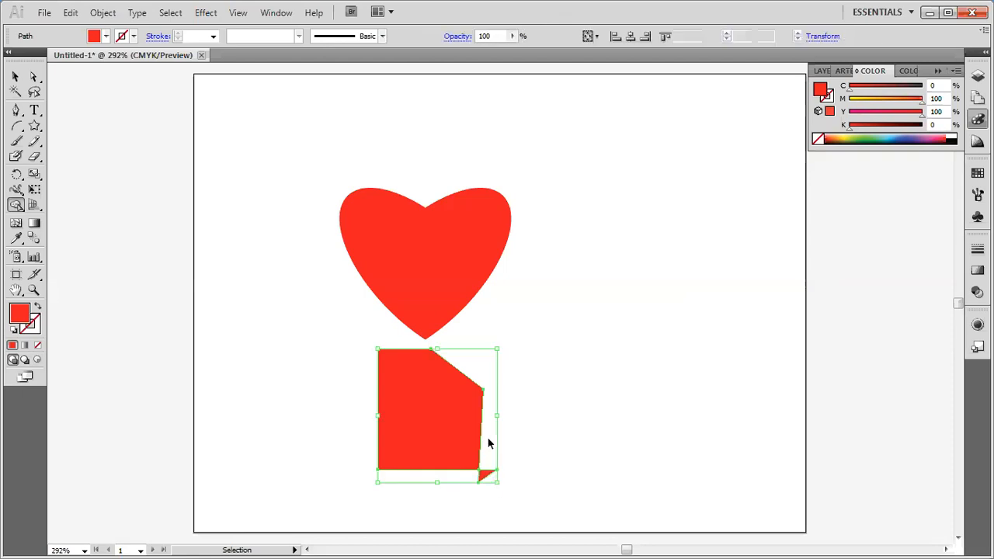
pyautogui.hotkey('ctrl', 'z')
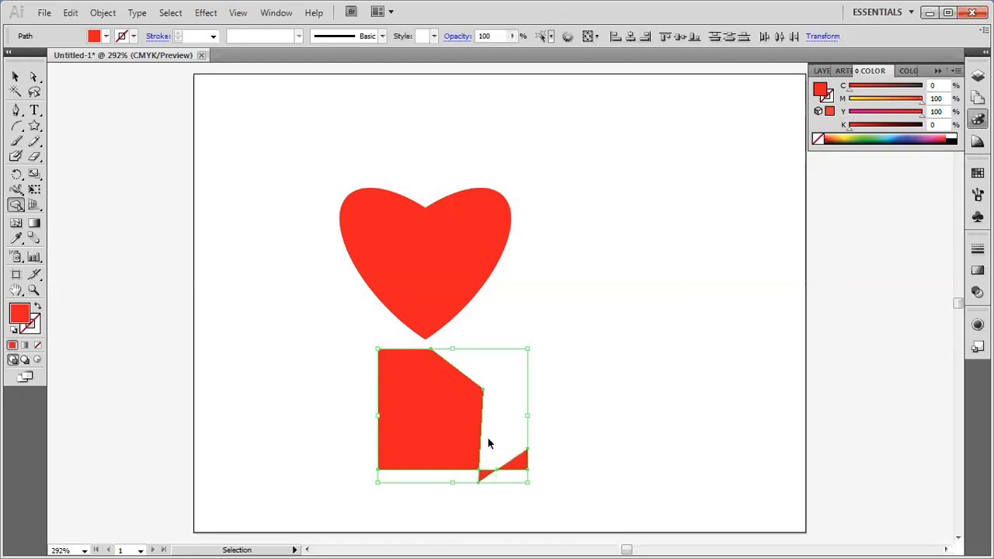
pyautogui.hotkey('ctrl', 'z')
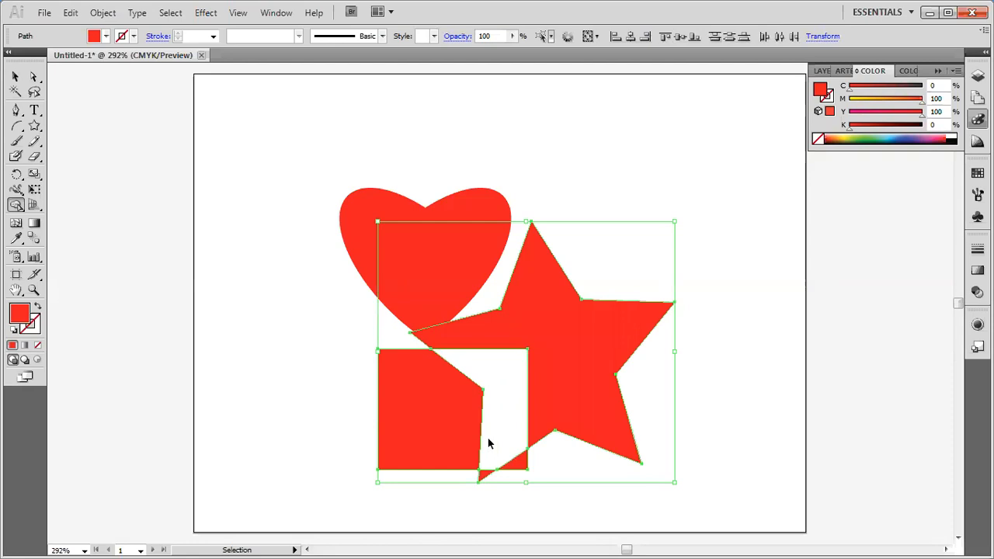
pyautogui.hotkey('ctrl', 'z')
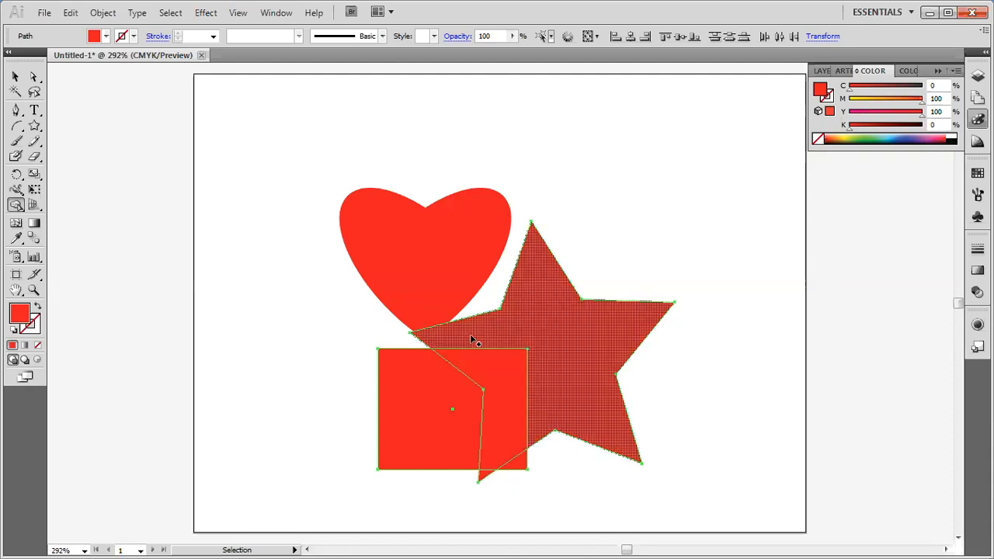
# Step: Remove the star-rectangle overlap and the small leftover corner pieces with the Shape Builder tool, keeping the main star body
pyautogui.moveTo(508, 368); pyautogui.dragTo(512, 449)
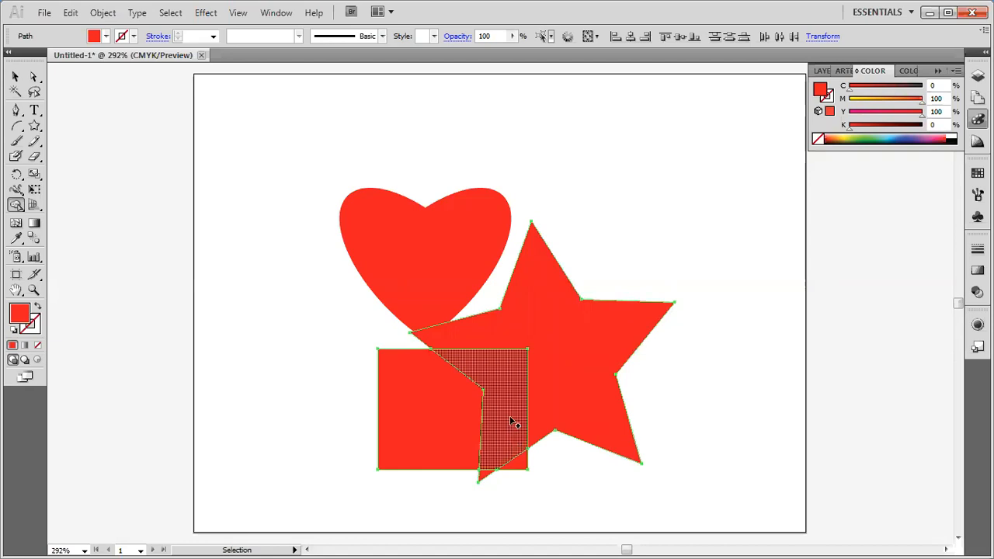
pyautogui.moveTo(518, 458); pyautogui.dragTo(521, 501)
pyautogui.moveTo(500, 466); pyautogui.dragTo(474, 502)
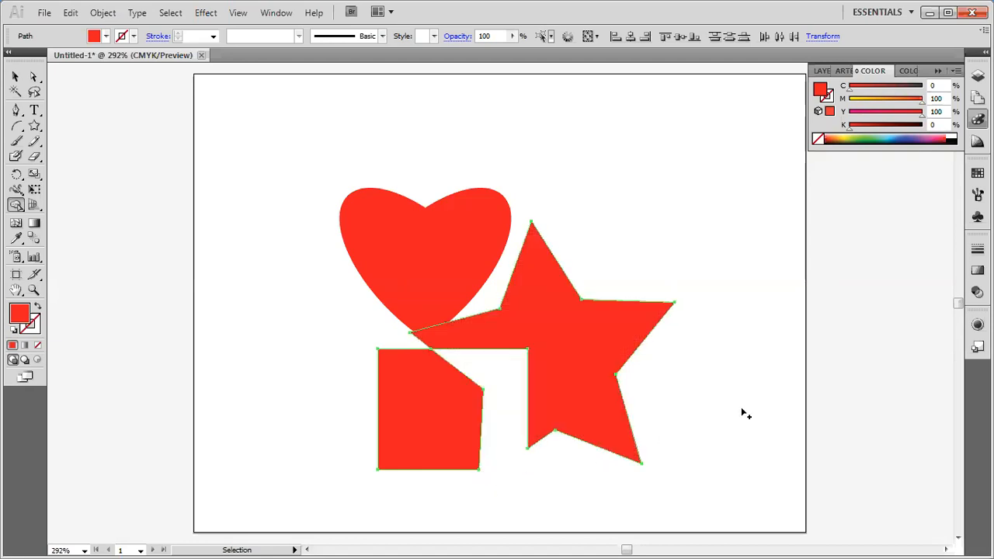
# Step: Move the cut star and rectangle together to the right of the heart and deselect them
pyautogui.click(15, 76)
pyautogui.click(457, 350)
pyautogui.moveTo(575, 329); pyautogui.dragTo(693, 315)
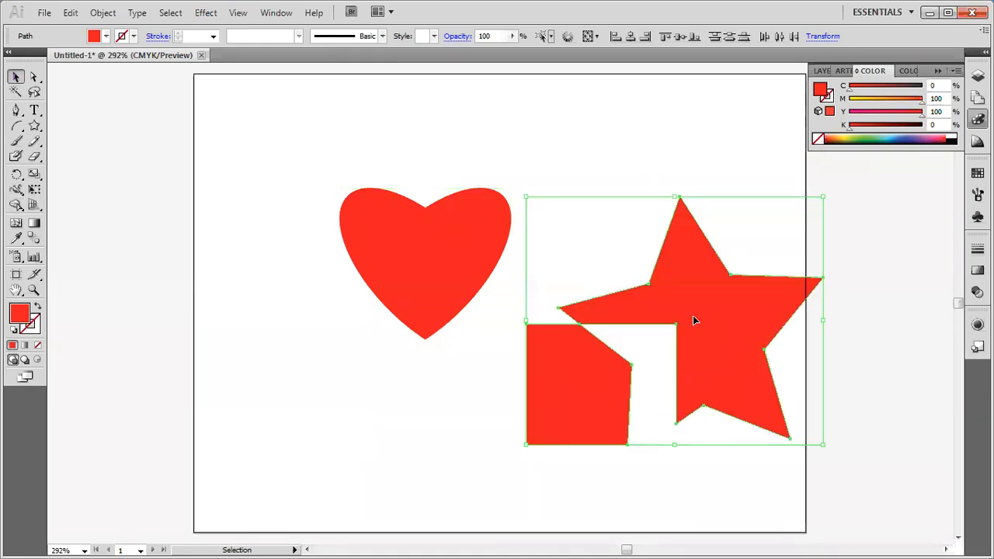
pyautogui.click(833, 337)
# Step: Draw a red ellipse about 1.04 × 1.13 in over the middle of the cut star
pyautogui.click(32, 128)
pyautogui.moveTo(31, 134); pyautogui.dragTo(68, 159)
pyautogui.moveTo(608, 272); pyautogui.dragTo(766, 444)
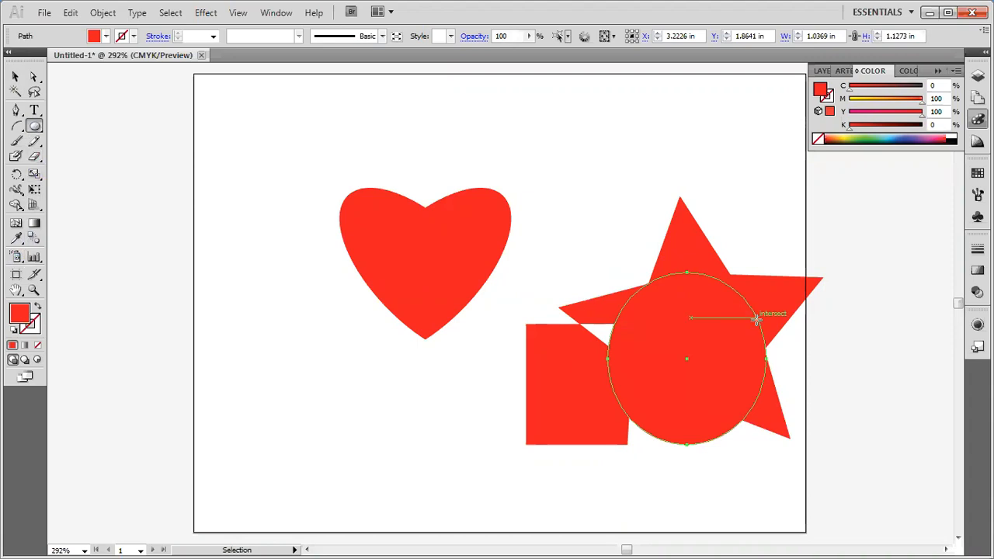
# Step: Select the star and the ellipse and cut the whole ellipse area out of the star with the Shape Builder tool
pyautogui.click(15, 76)
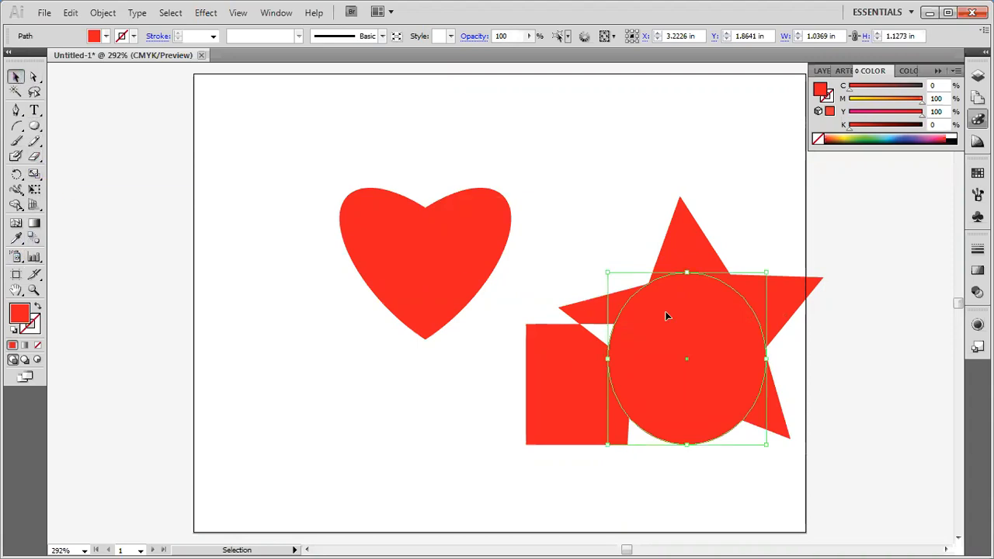
pyautogui.click(781, 313)
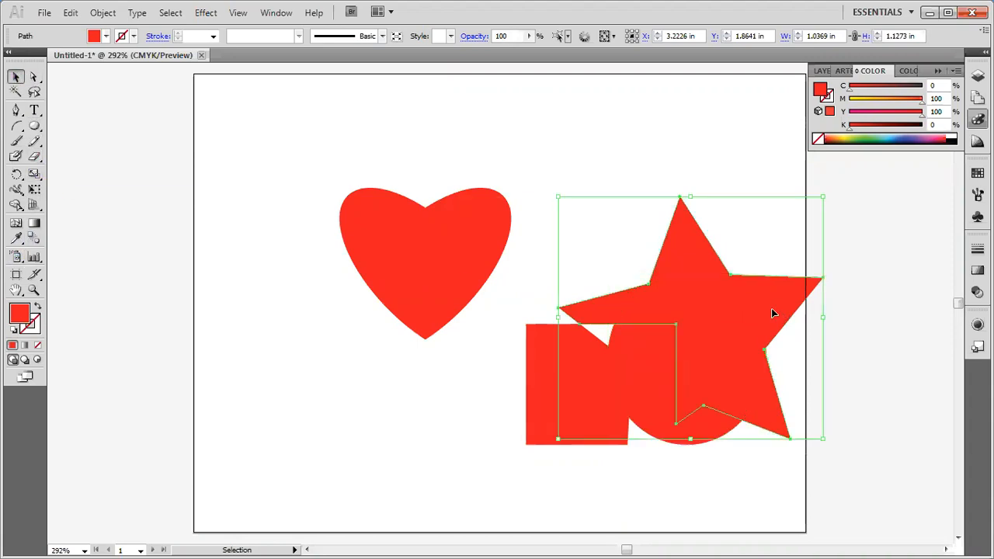
pyautogui.keyDown('shift'); pyautogui.click(659, 371); pyautogui.keyUp('shift')
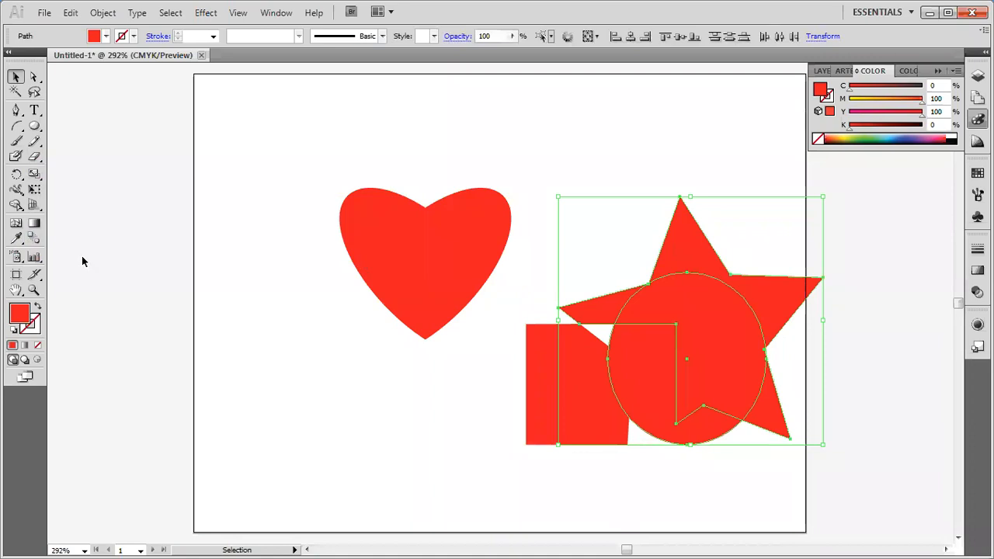
pyautogui.click(16, 204)
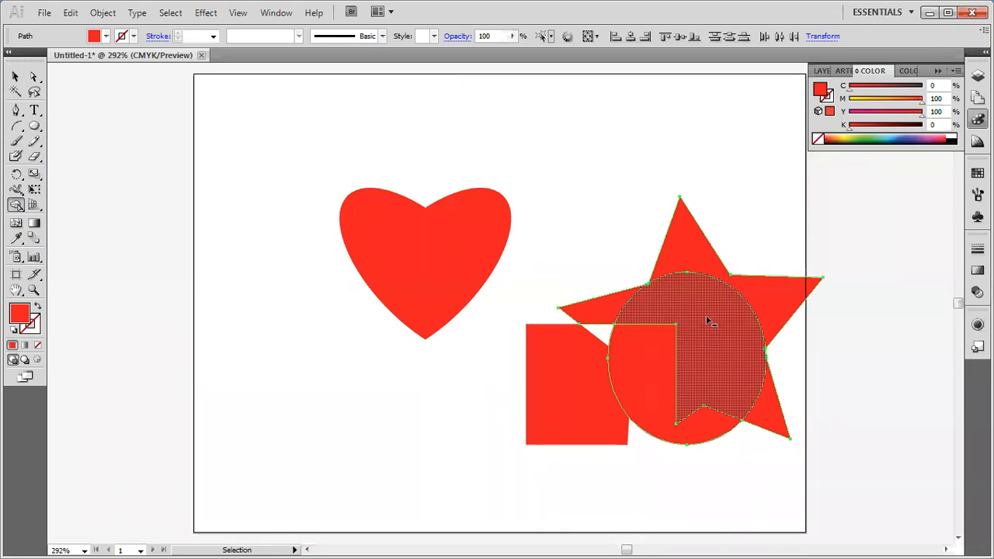
pyautogui.keyDown('alt'); pyautogui.click(728, 356); pyautogui.keyUp('alt')
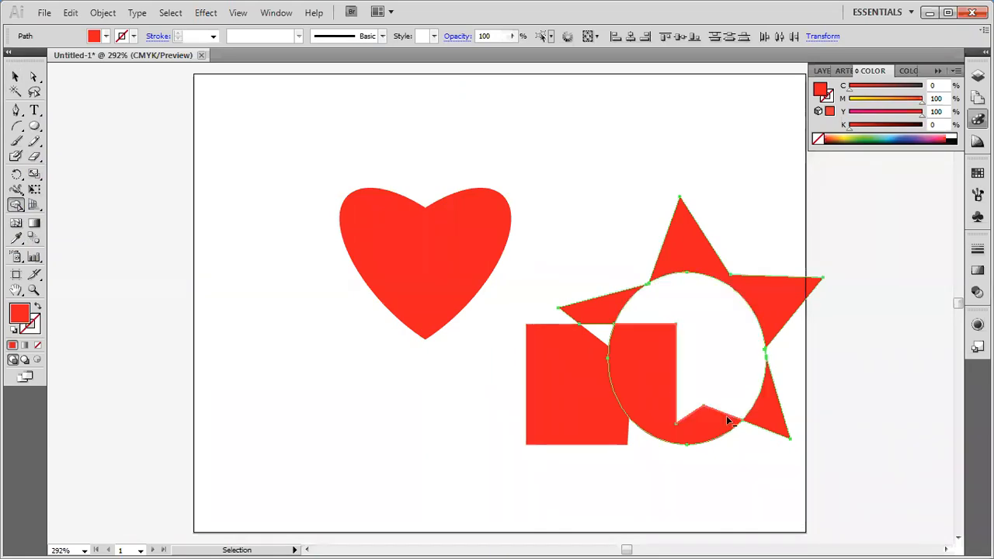
pyautogui.keyDown('alt'); pyautogui.click(675, 370); pyautogui.keyUp('alt')
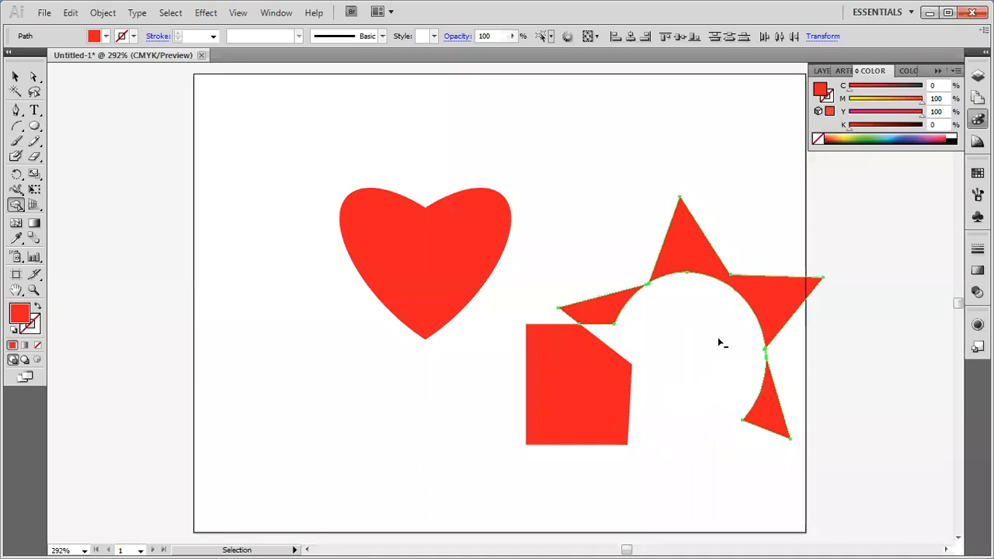
pyautogui.click(14, 76)
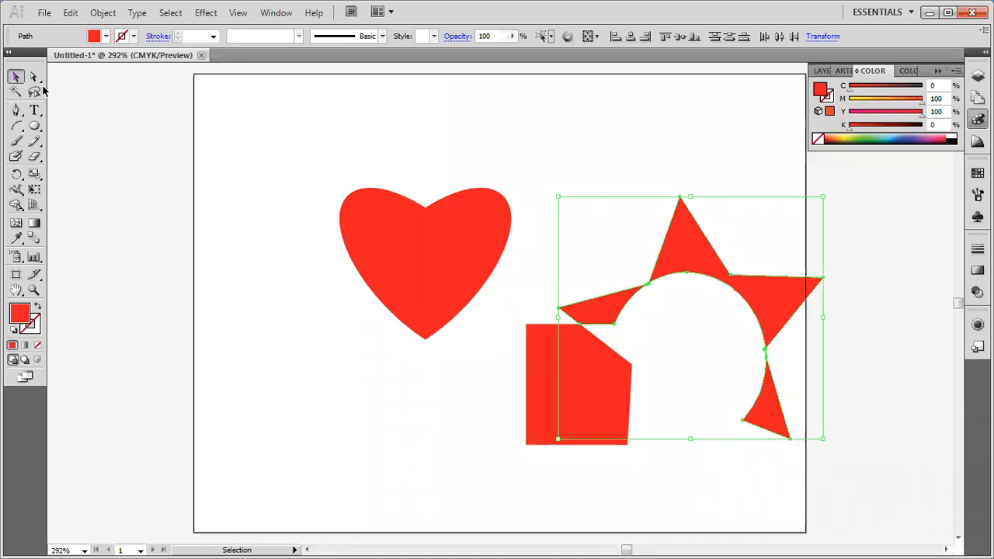
# Step: Move the rectangle piece and the cut star pieces apart from one another on the artboard
pyautogui.click(805, 375)
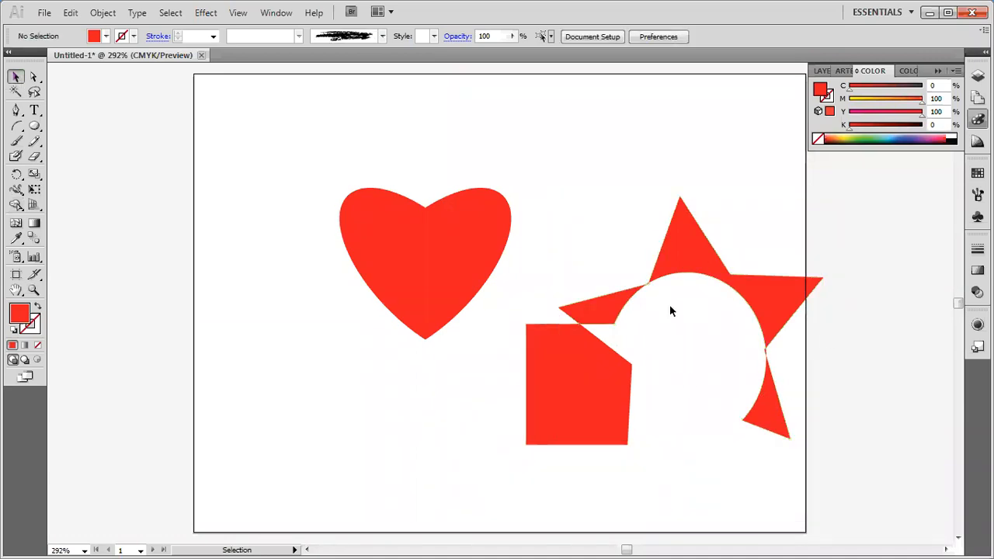
pyautogui.moveTo(614, 359); pyautogui.dragTo(540, 386)
pyautogui.moveTo(621, 304); pyautogui.dragTo(613, 261)
pyautogui.moveTo(682, 251); pyautogui.dragTo(706, 118)
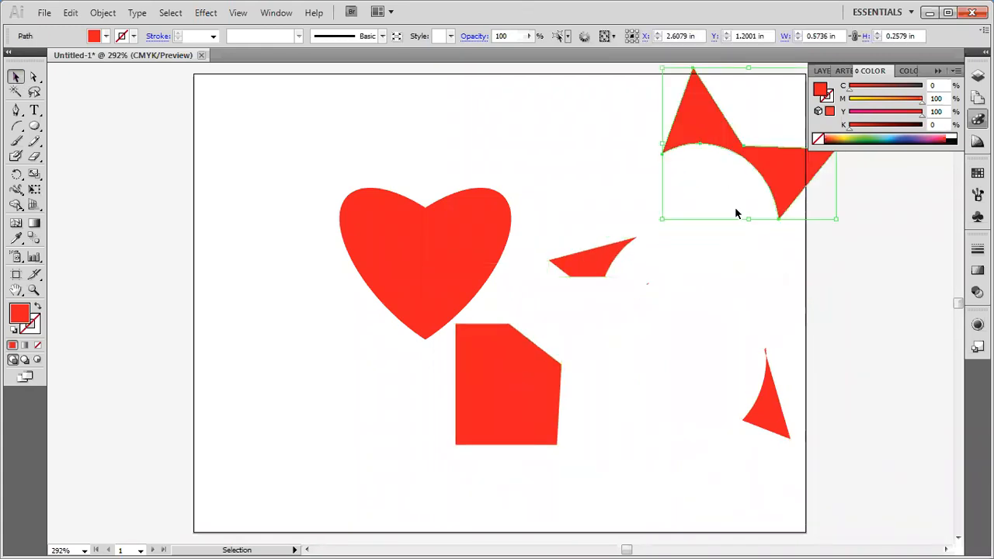
pyautogui.moveTo(788, 424); pyautogui.dragTo(709, 446)
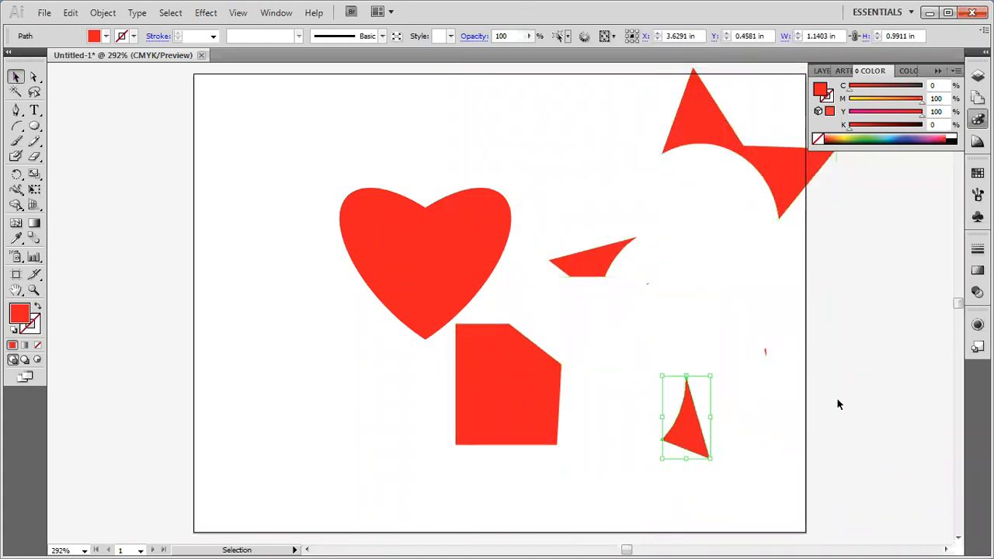
pyautogui.moveTo(593, 267); pyautogui.dragTo(590, 304)
# Step: Delete the rectangle piece, all star fragments and the tiny leftover slivers, keeping only the red heart
pyautogui.click(505, 394)
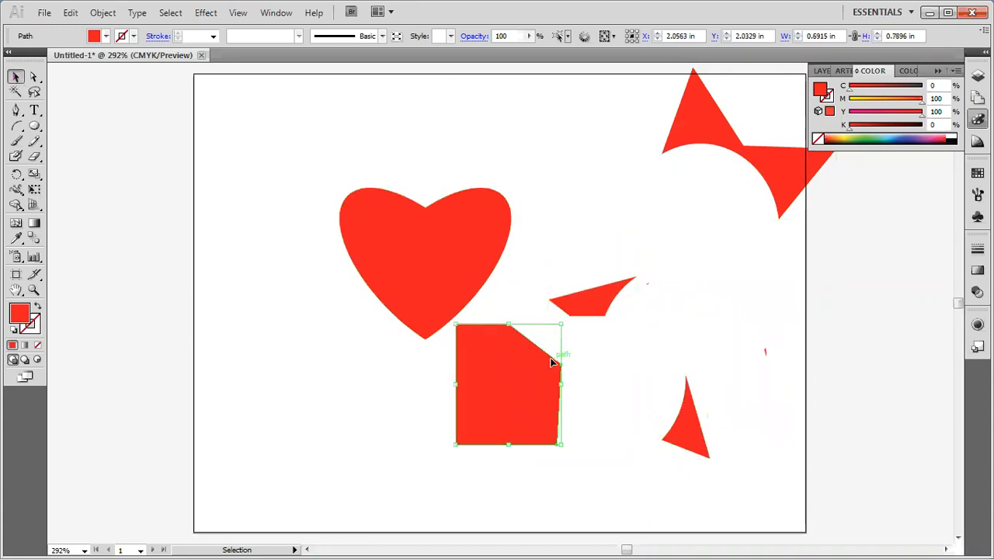
pyautogui.press('Delete')
pyautogui.click(603, 311)
pyautogui.press('Delete')
pyautogui.click(690, 423)
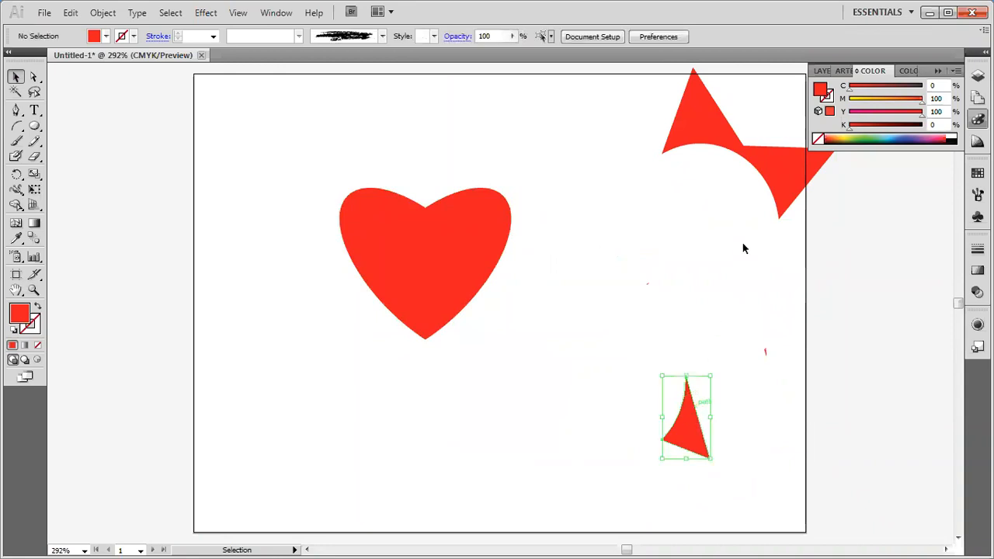
pyautogui.press('Delete')
pyautogui.click(712, 133)
pyautogui.press('Delete')
pyautogui.moveTo(744, 316); pyautogui.dragTo(832, 442)
pyautogui.press('Delete')
pyautogui.hotkey('ctrl', 'a')
pyautogui.moveTo(680, 239); pyautogui.dragTo(611, 344)
pyautogui.press('Delete')
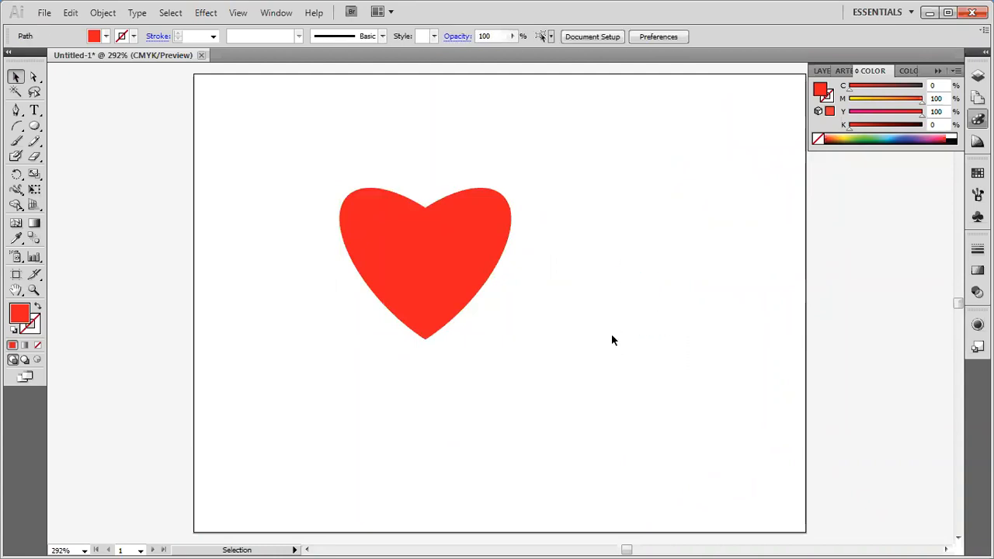
# Step: Pull the heart's lowest anchor point down and its notch anchor point up with the Direct Selection tool
pyautogui.click(467, 255)
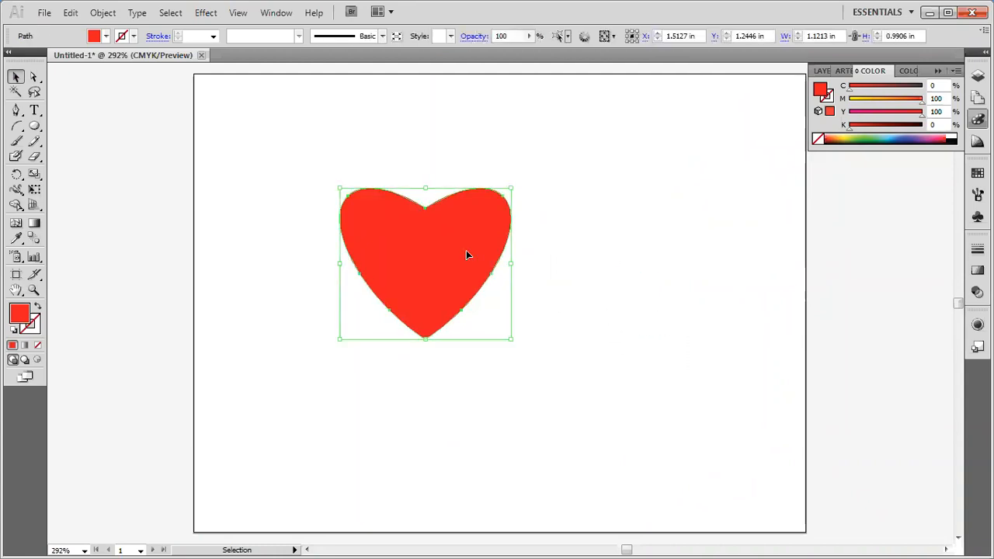
pyautogui.click(355, 342)
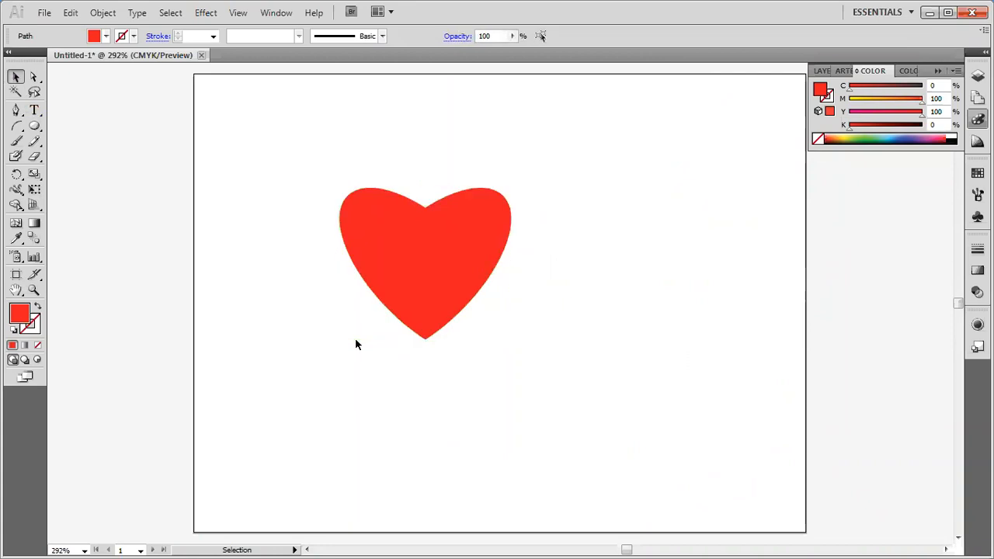
pyautogui.click(417, 298)
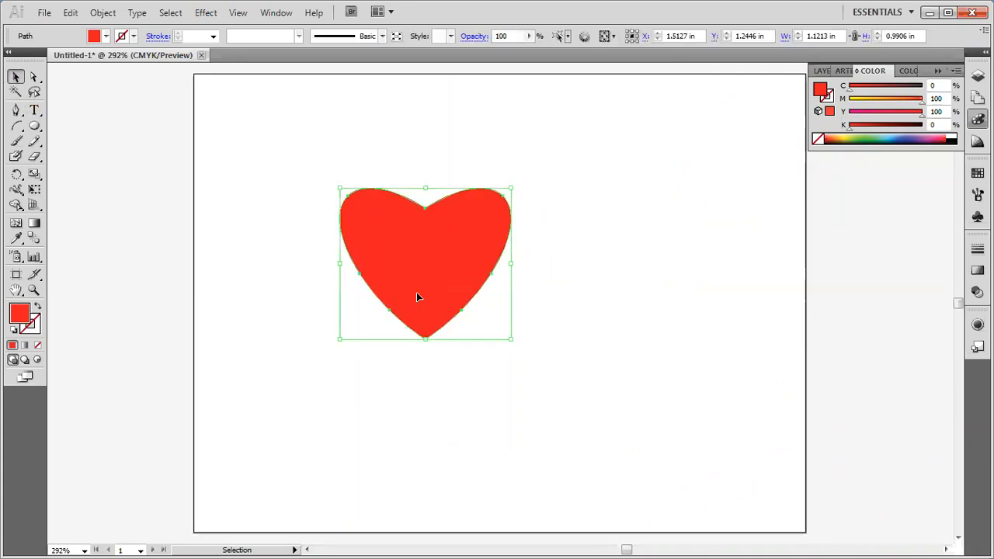
pyautogui.click(36, 78)
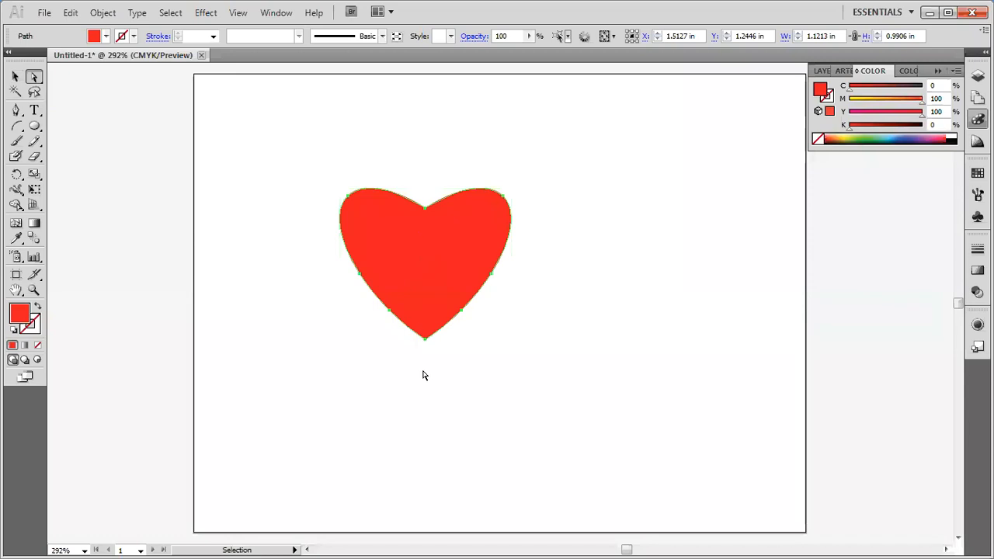
pyautogui.click(425, 343)
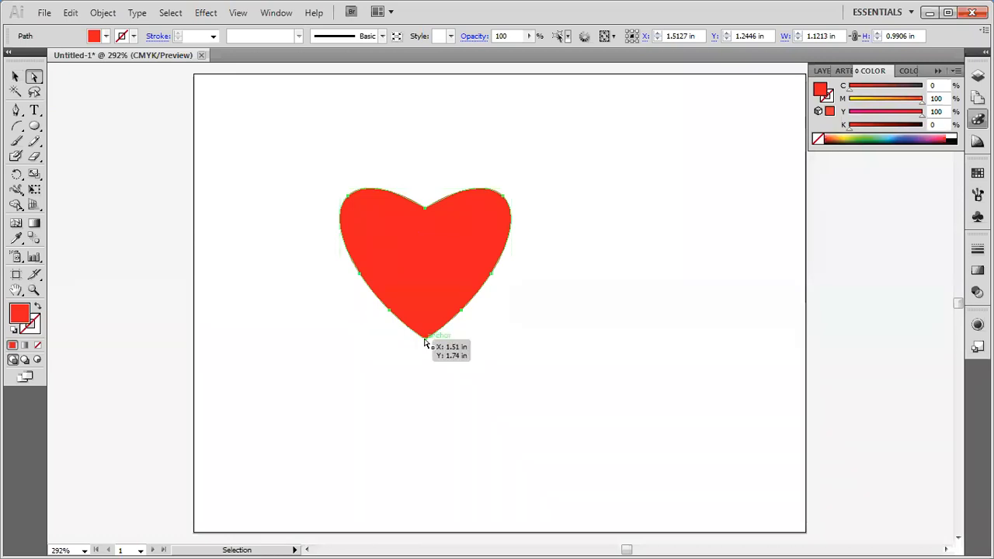
pyautogui.moveTo(426, 339); pyautogui.dragTo(425, 369)
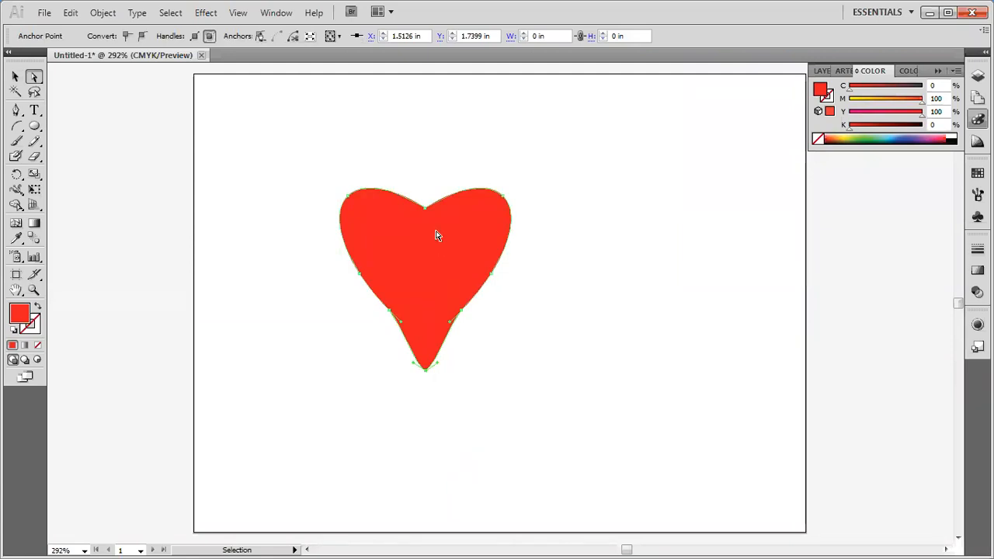
pyautogui.moveTo(427, 211); pyautogui.dragTo(421, 144)
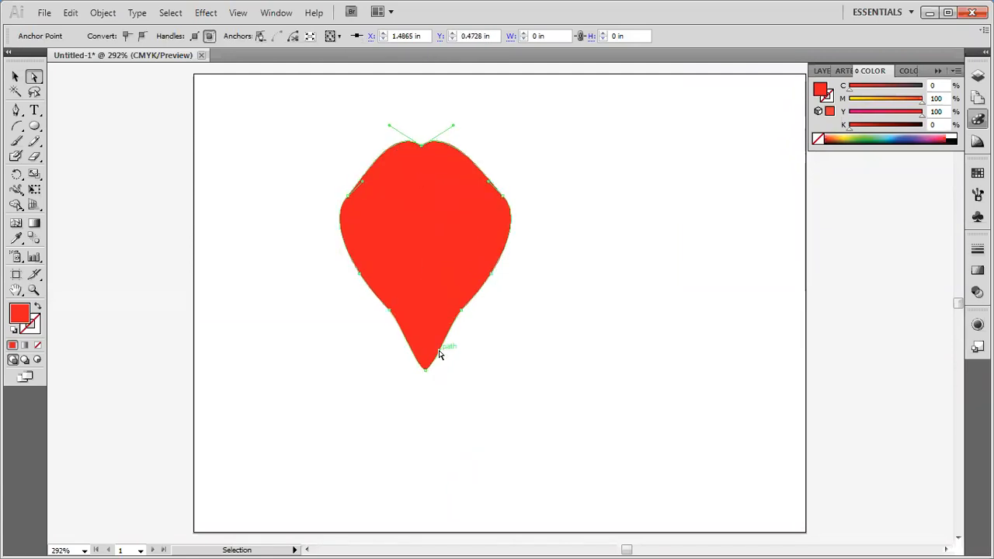
# Step: Undo the moves of the heart's tip and notch anchor points
pyautogui.hotkey('ctrl', 'z')
pyautogui.hotkey('ctrl', 'z')
pyautogui.hotkey('ctrl', 'z')
pyautogui.hotkey('ctrl', 'z')
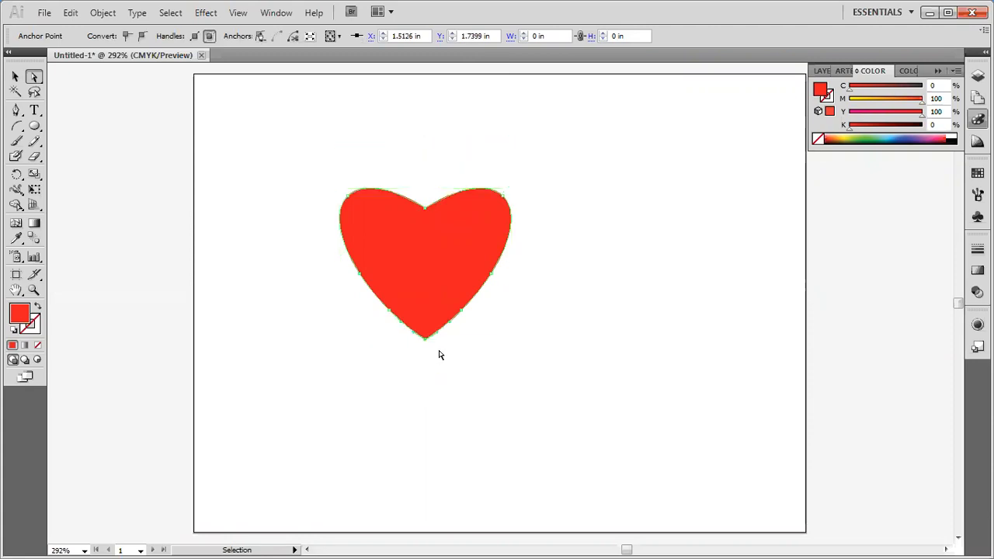
# Step: Try converting the heart's notch anchor point to a smooth point and undo the conversion
pyautogui.click(425, 212)
pyautogui.click(142, 36)
pyautogui.click(15, 76)
pyautogui.click(723, 314)
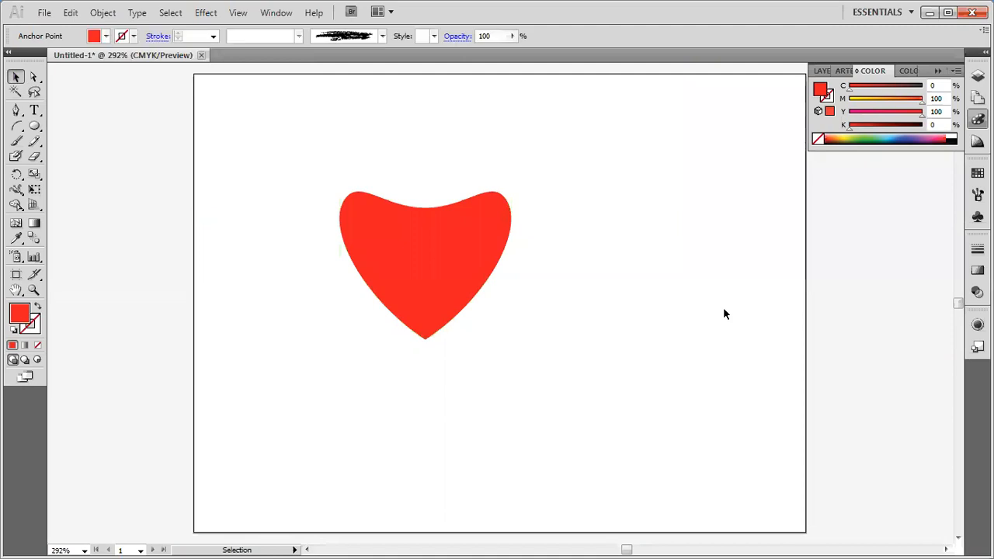
pyautogui.hotkey('ctrl', 'z')
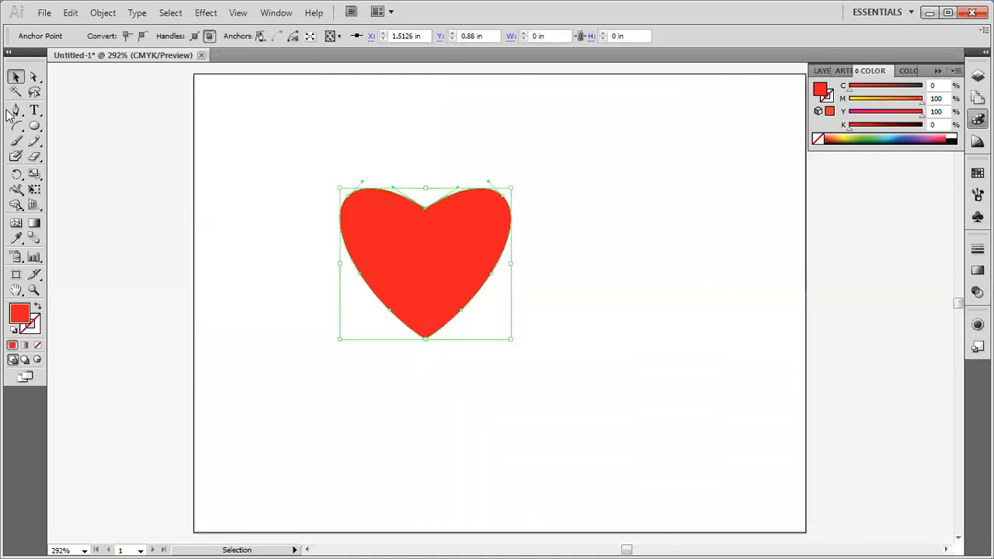
# Step: Duplicate the red heart about 1.19 in horizontally to its right and deselect the copy
pyautogui.click(128, 205)
pyautogui.click(463, 244)
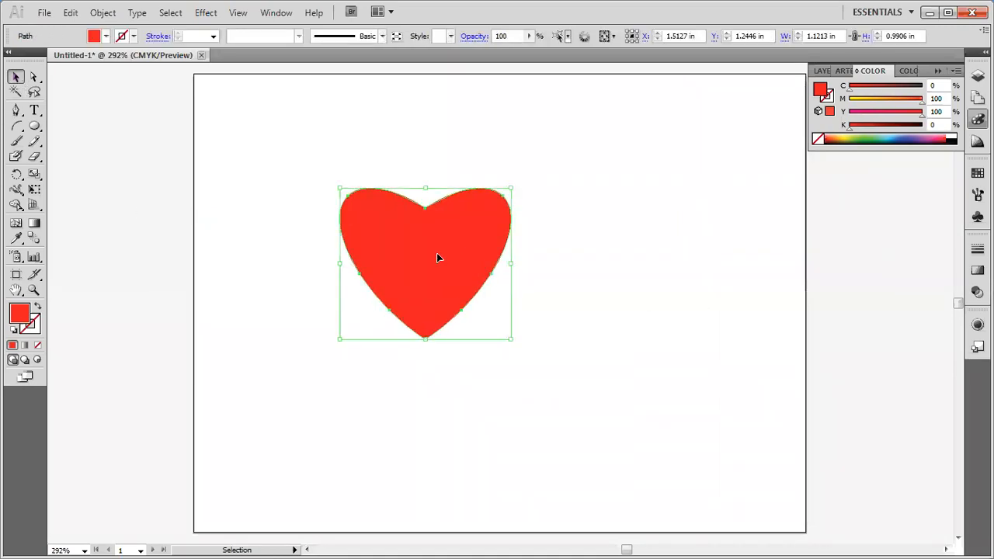
pyautogui.moveTo(416, 261); pyautogui.dragTo(600, 271)
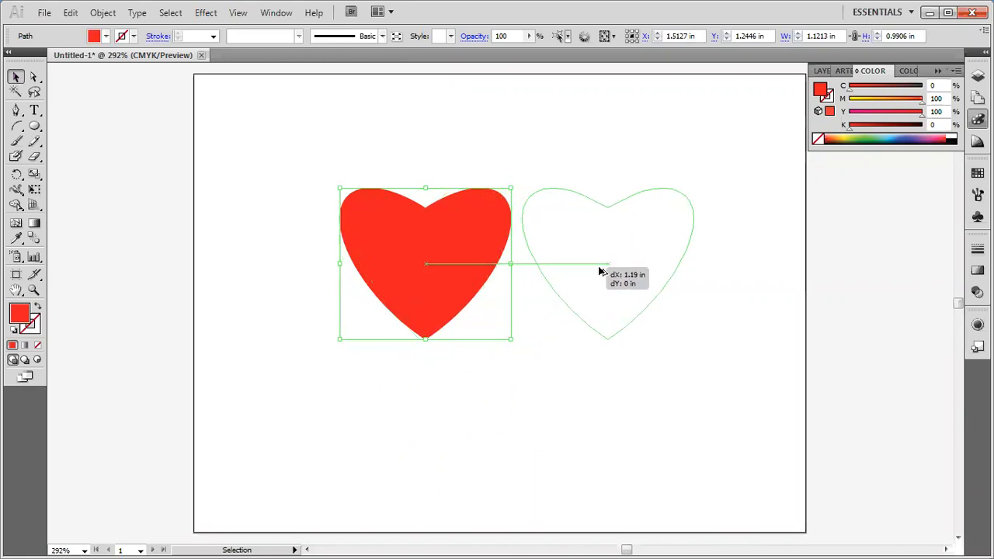
pyautogui.moveTo(600, 271); pyautogui.dragTo(600, 272)
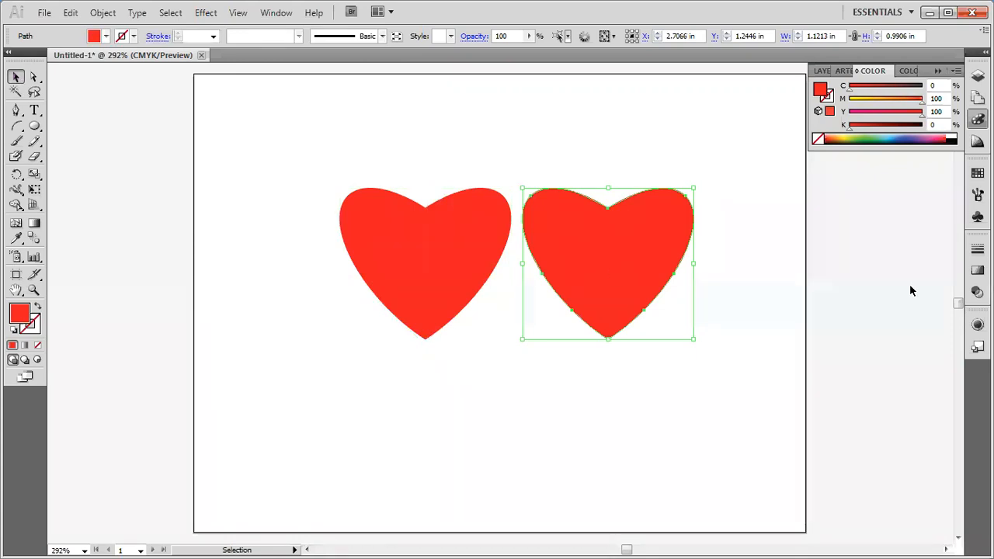
pyautogui.click(744, 270)
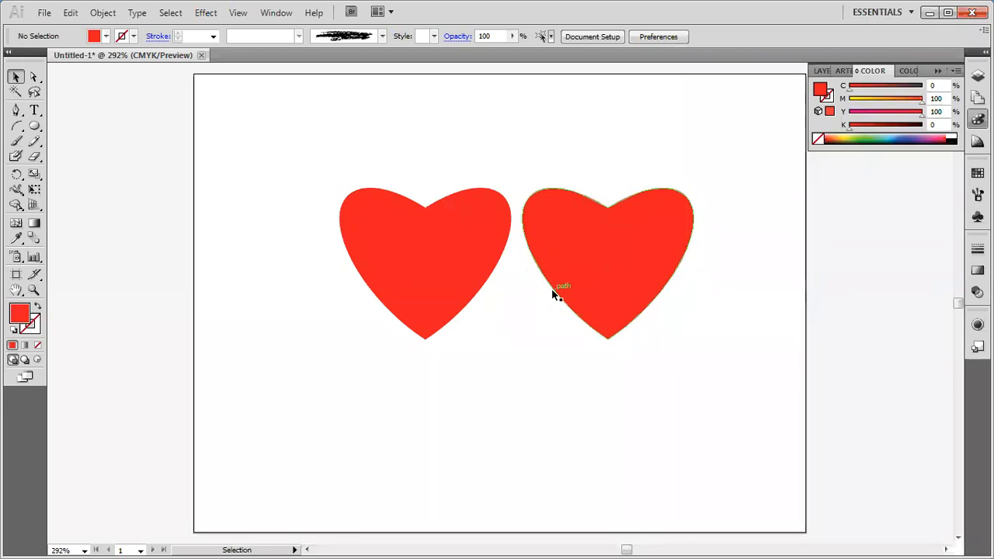
# Step: Fill the copied heart with yellow-green (C 32.55, M 0, Y 100, K 0) and rotate it upside down
pyautogui.click(556, 294)
pyautogui.click(855, 136)
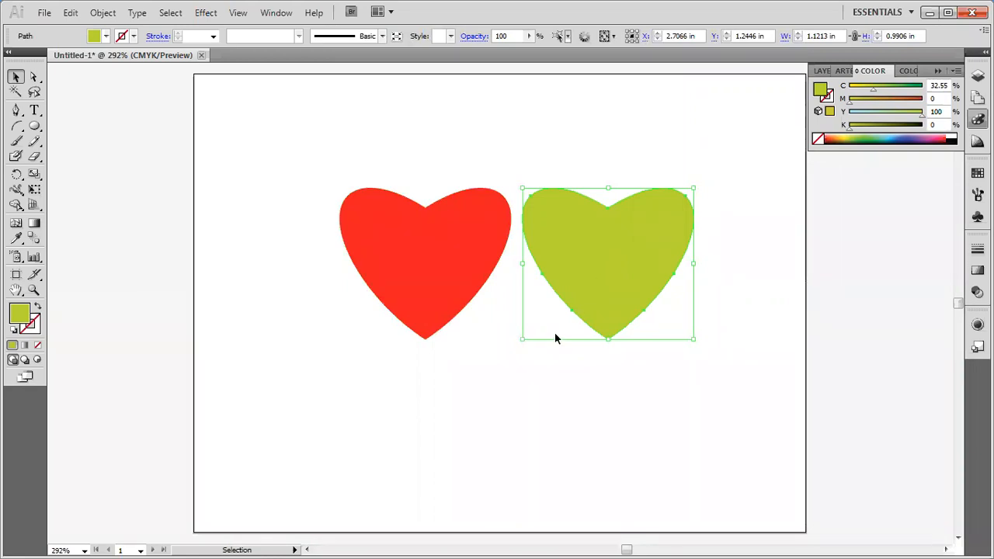
pyautogui.moveTo(523, 350); pyautogui.dragTo(668, 205)
# Step: Try overlapping the green heart on the red one, undo the move and deselect
pyautogui.moveTo(612, 247); pyautogui.dragTo(486, 264)
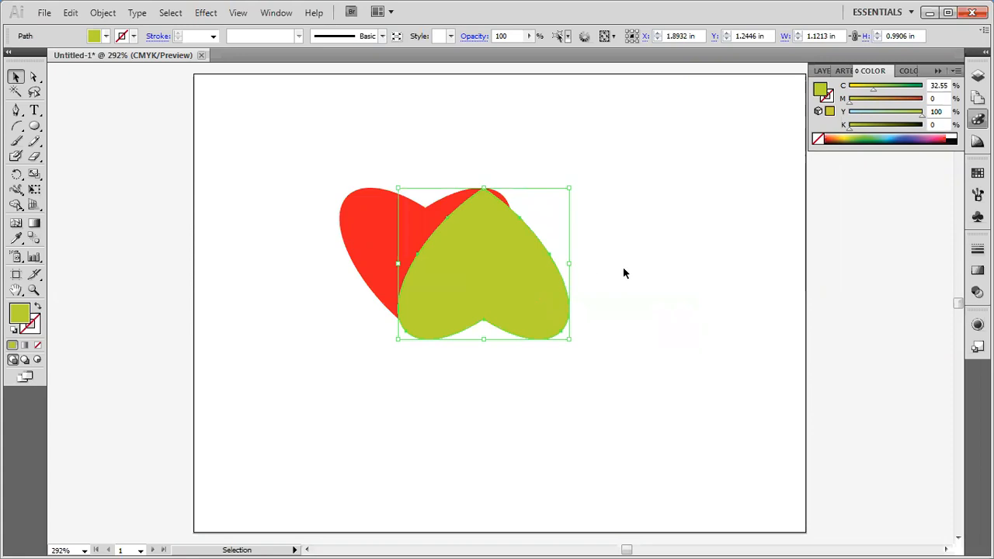
pyautogui.click(623, 272)
pyautogui.click(533, 283)
pyautogui.hotkey('ctrl', 'z')
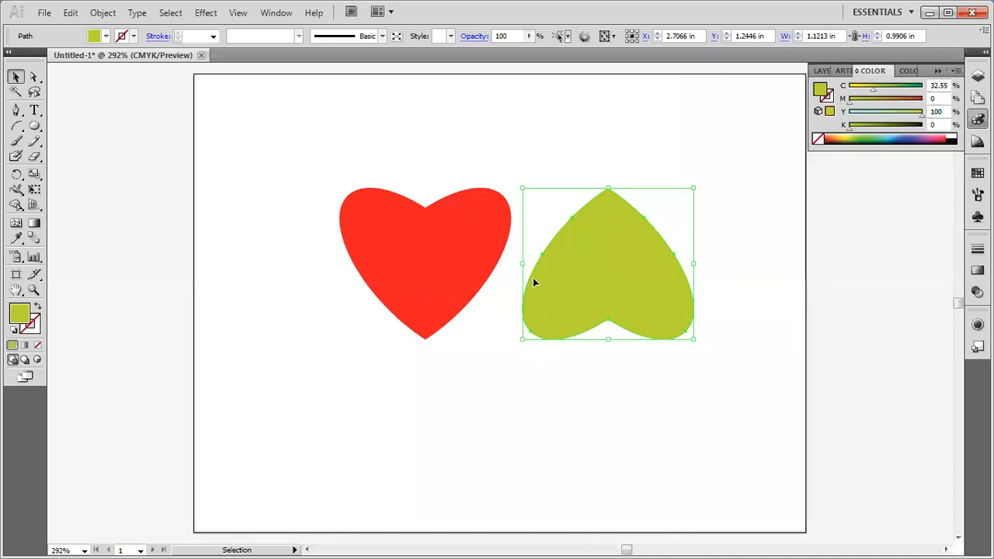
pyautogui.click(585, 162)
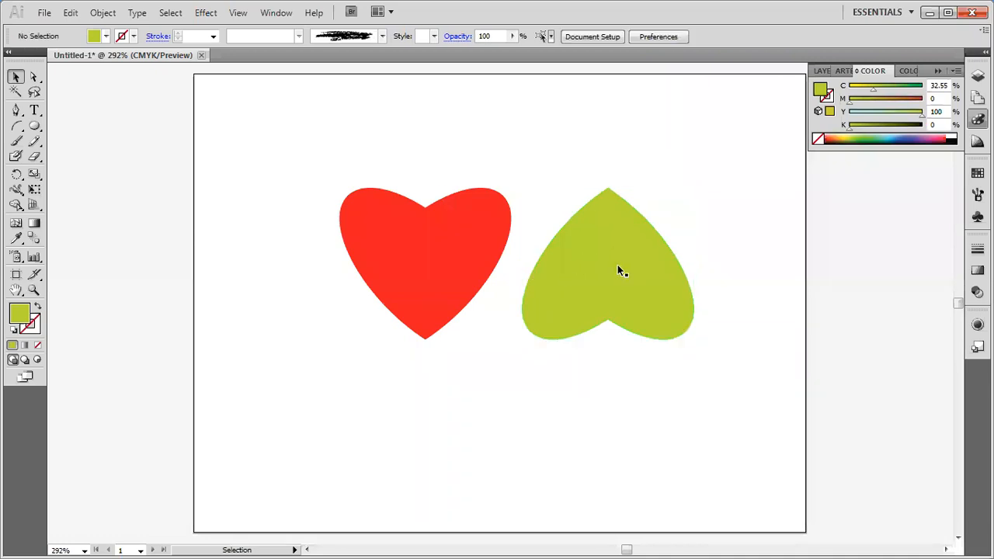
# Step: Add three gradient mesh points to the red heart: one at the centre below the notch and one on either side
pyautogui.click(442, 260)
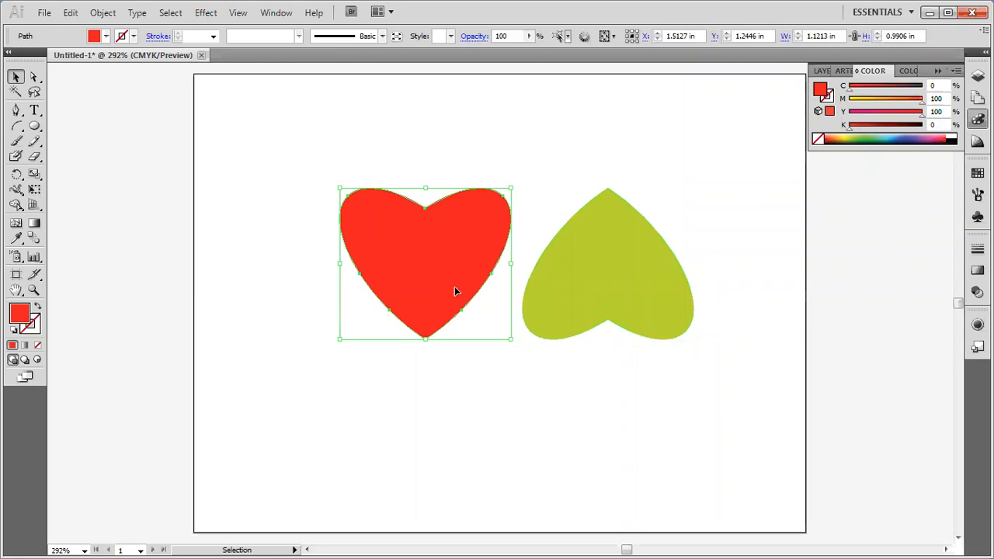
pyautogui.click(16, 227)
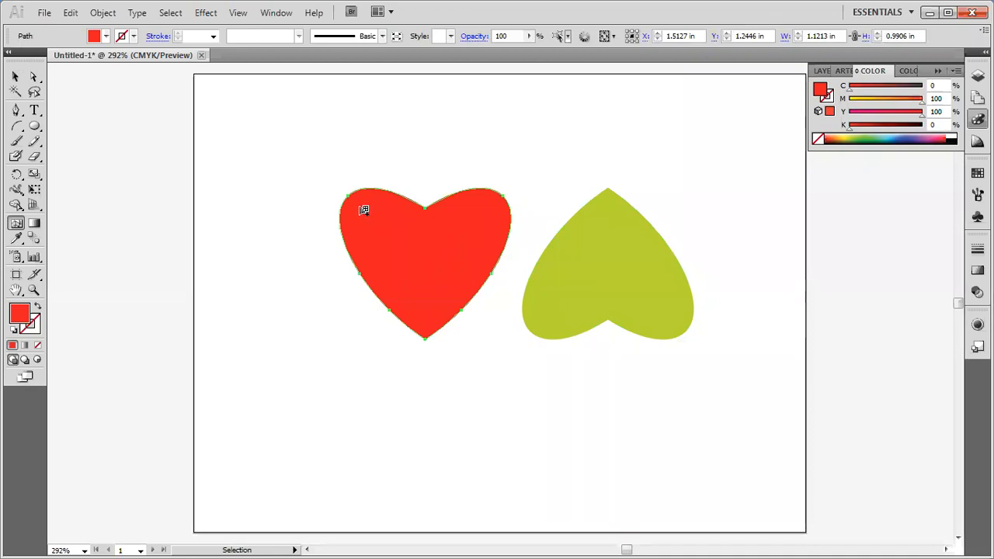
pyautogui.click(430, 244)
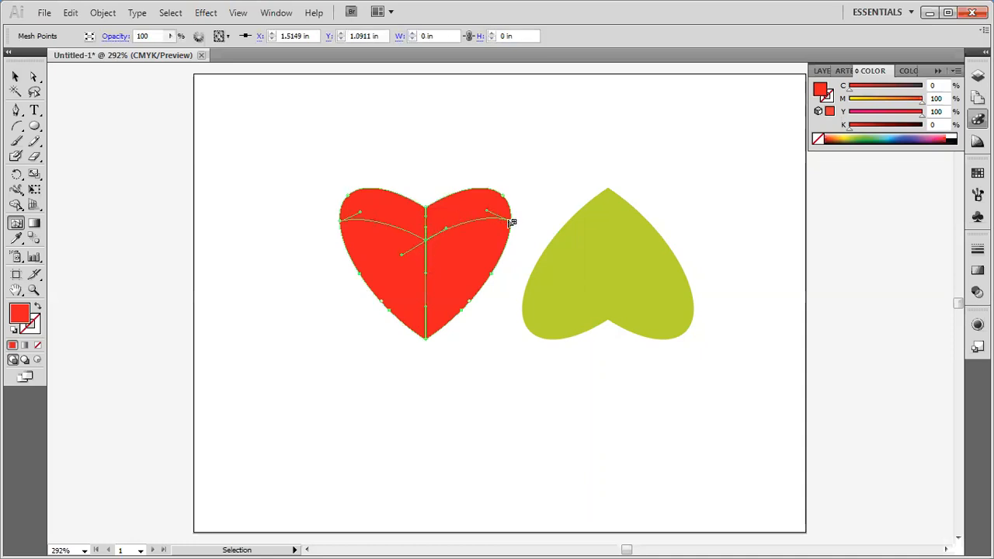
pyautogui.click(394, 226)
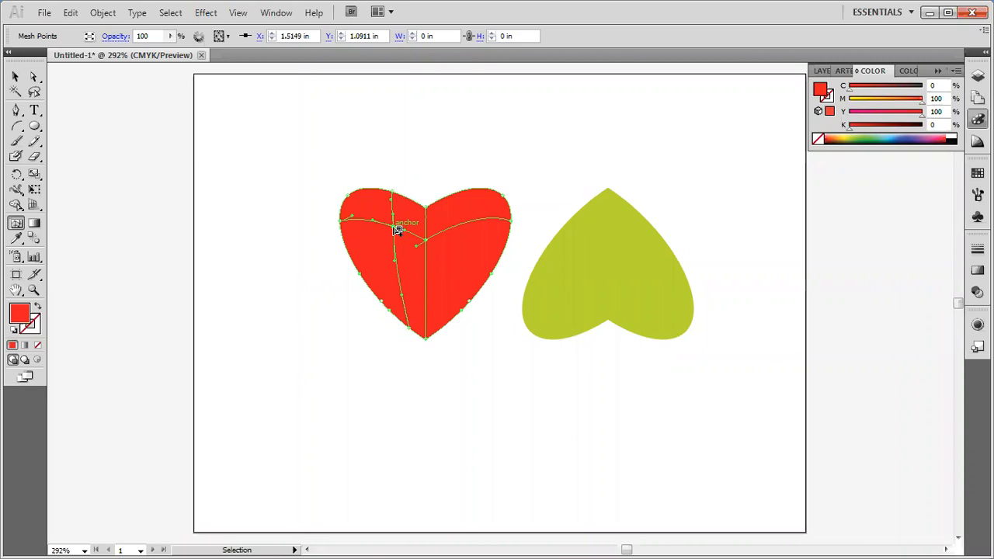
pyautogui.click(456, 225)
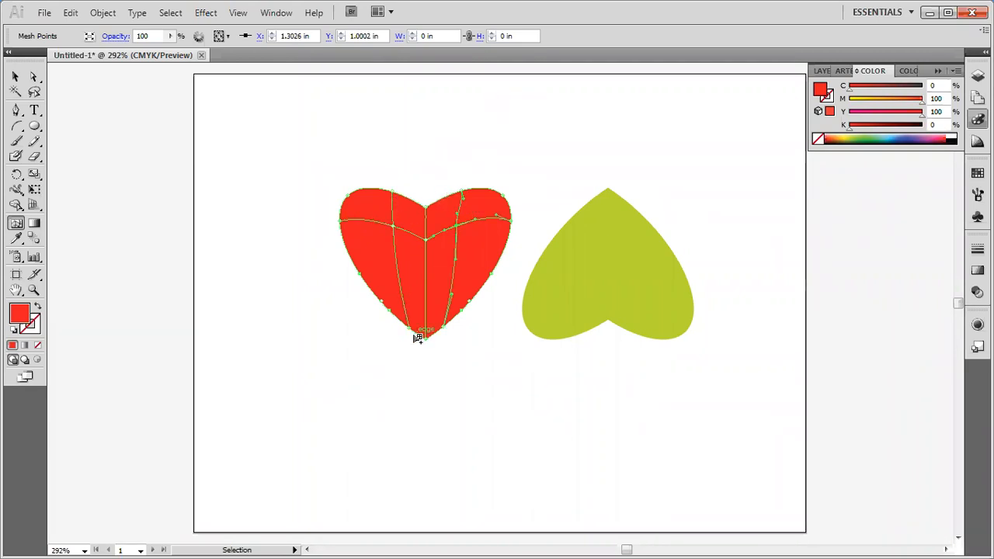
# Step: Colour the red heart's central mesh point a darker red, about C 15, M 100, Y 100, K 6
pyautogui.click(426, 240)
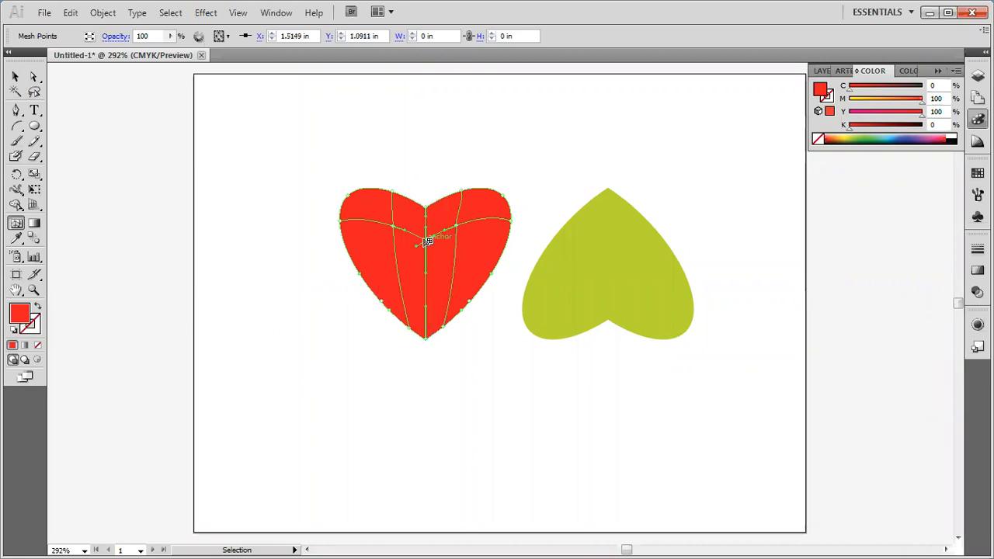
pyautogui.doubleClick(18, 320)
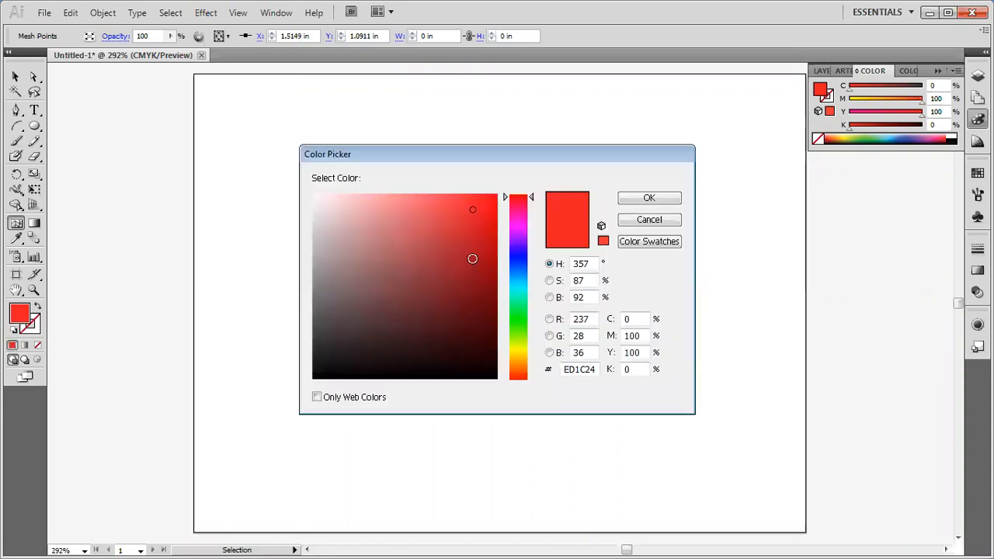
pyautogui.moveTo(456, 161); pyautogui.dragTo(675, 134)
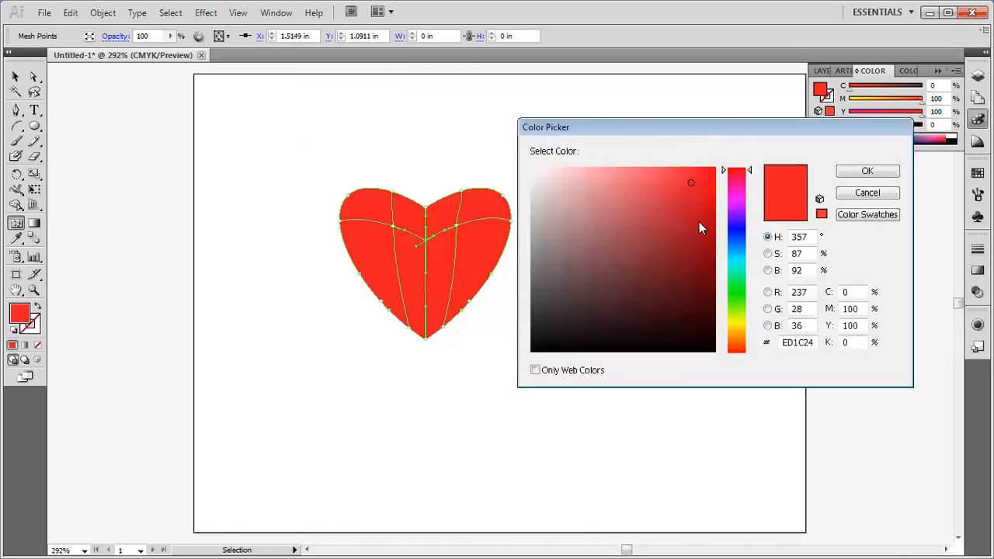
pyautogui.moveTo(701, 196); pyautogui.dragTo(706, 209)
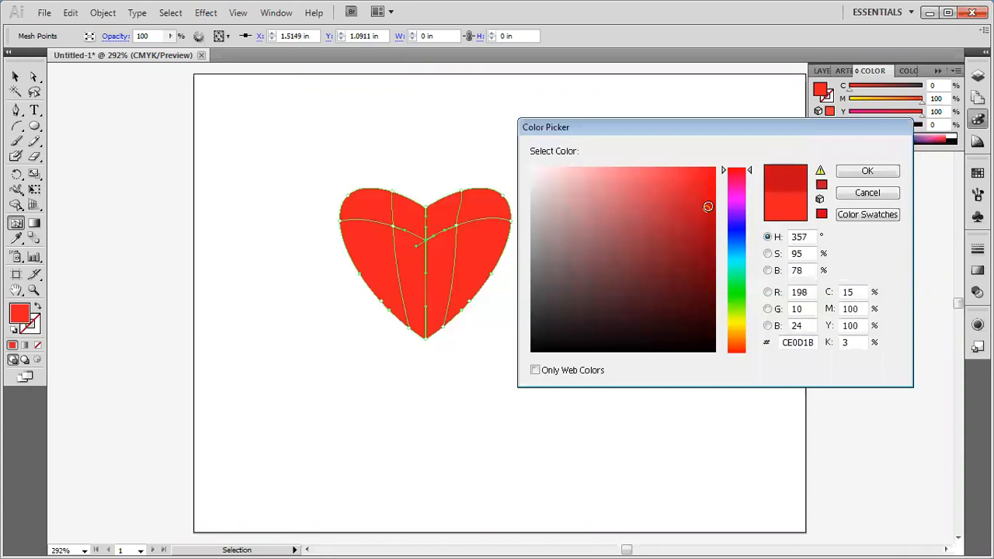
pyautogui.click(870, 173)
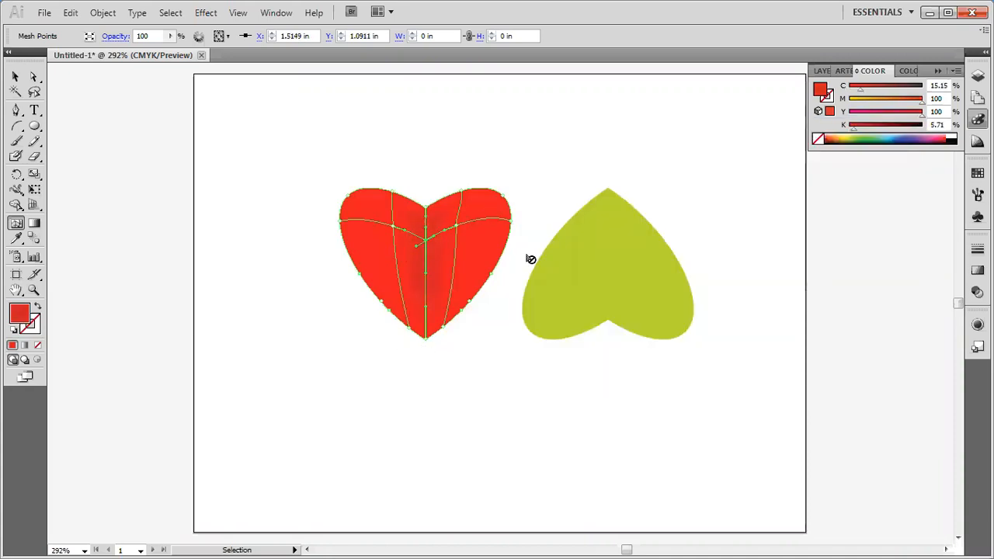
# Step: Colour the mesh point on the red heart's right edge a darker red
pyautogui.click(513, 221)
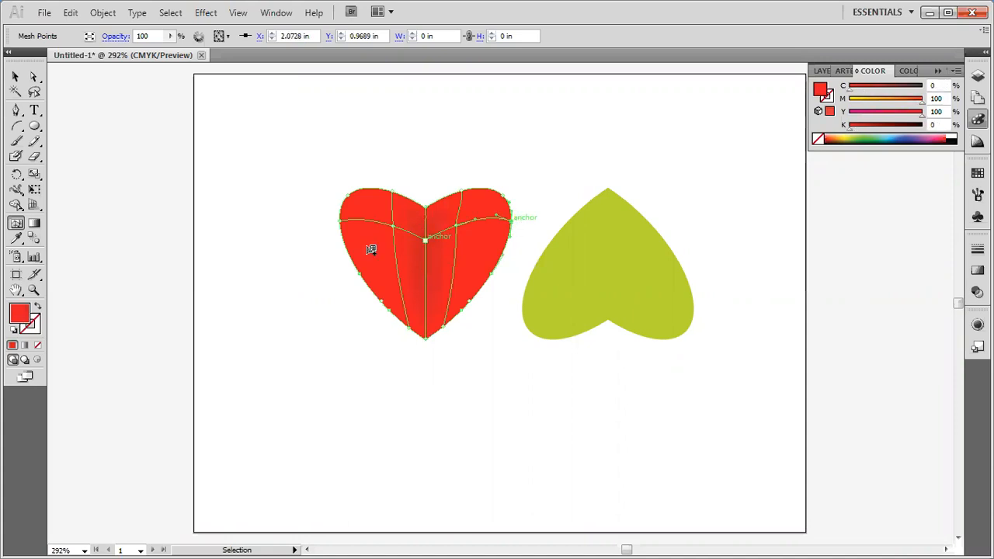
pyautogui.doubleClick(17, 315)
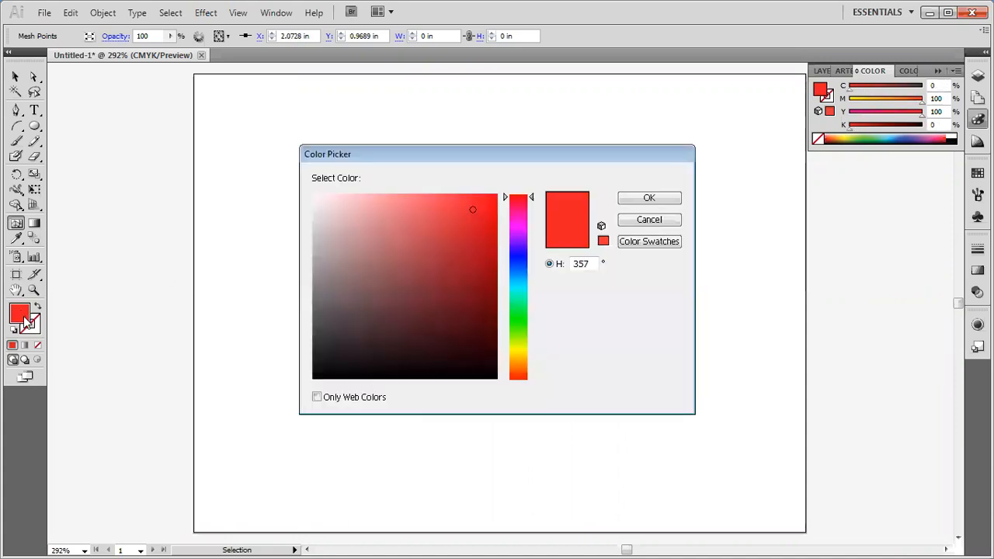
pyautogui.click(489, 245)
pyautogui.click(635, 199)
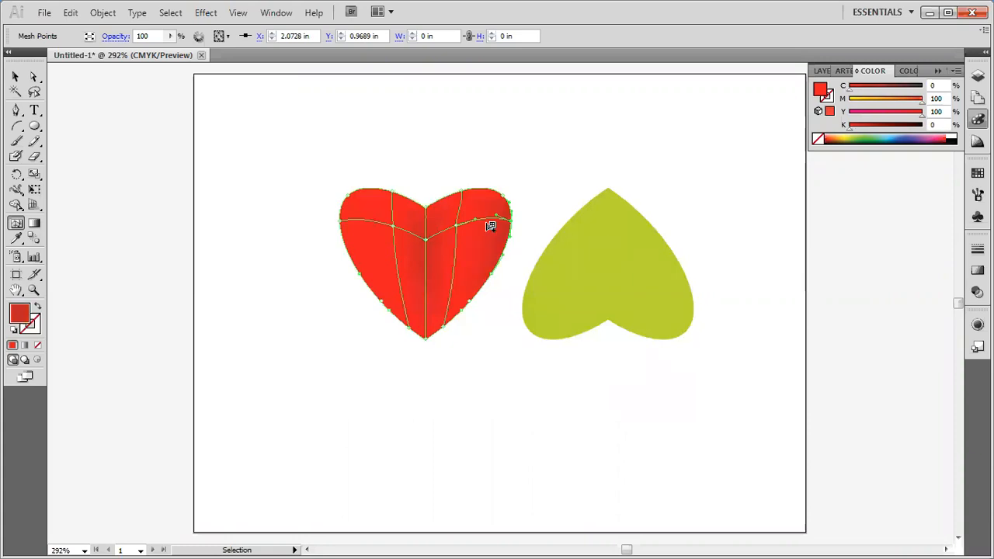
# Step: Colour the mesh point on the heart's left edge yellow (C 19, M 0, Y 96, K 0) and deselect the heart
pyautogui.click(344, 223)
pyautogui.click(345, 224)
pyautogui.doubleClick(18, 319)
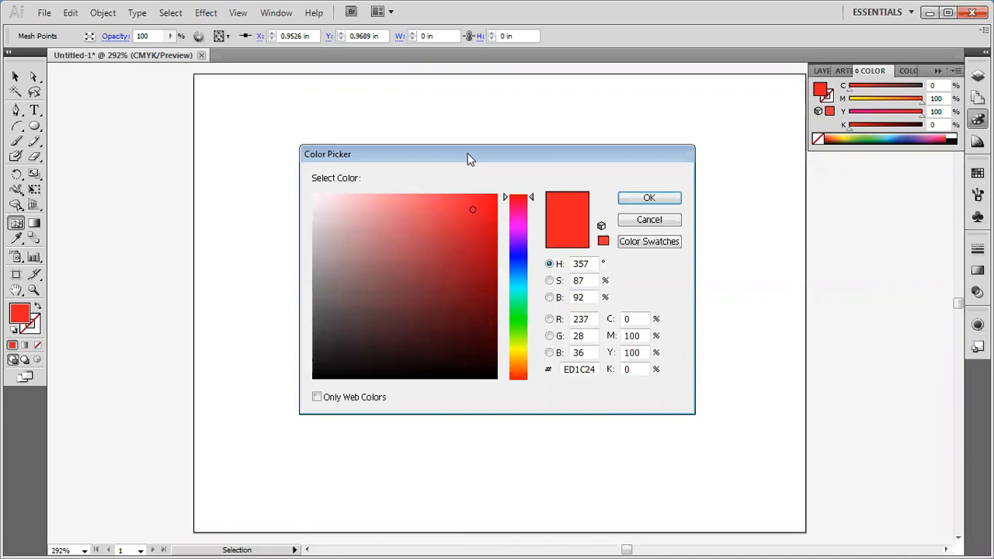
pyautogui.moveTo(468, 153); pyautogui.dragTo(714, 153)
pyautogui.click(754, 347)
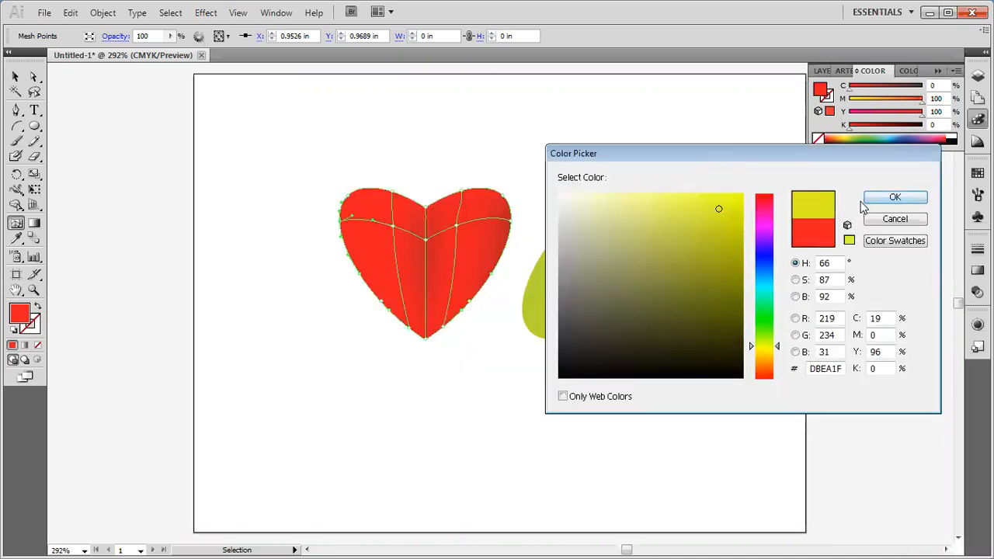
pyautogui.click(866, 198)
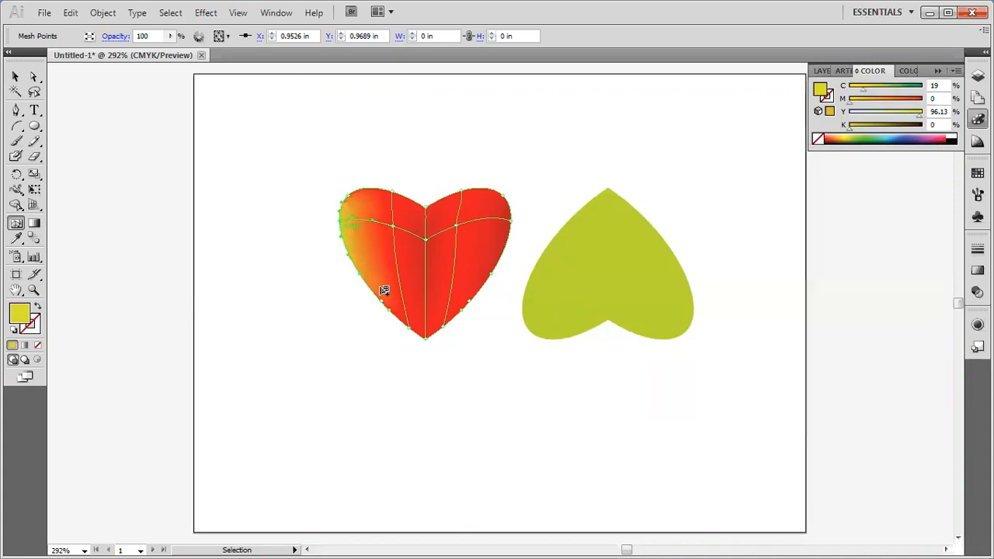
pyautogui.click(17, 77)
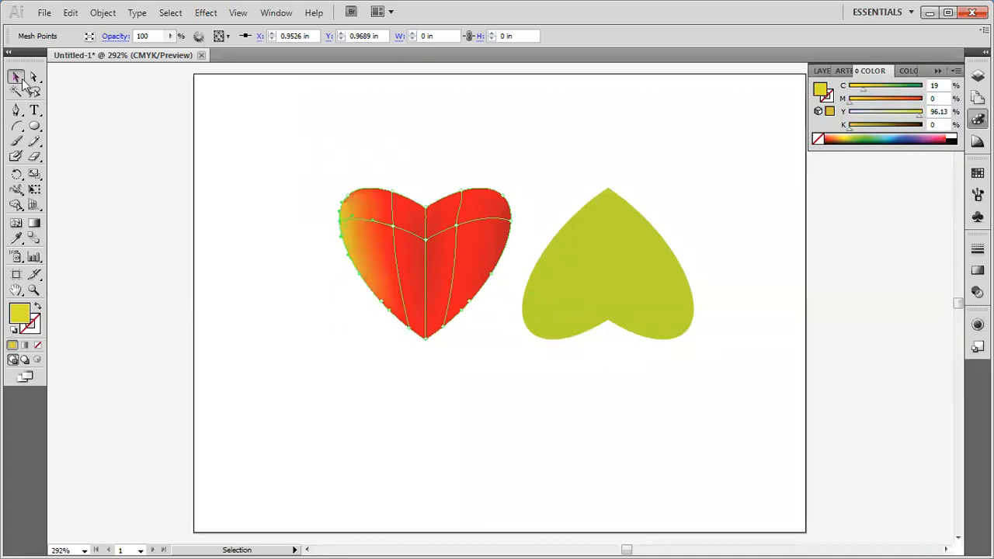
pyautogui.click(415, 382)
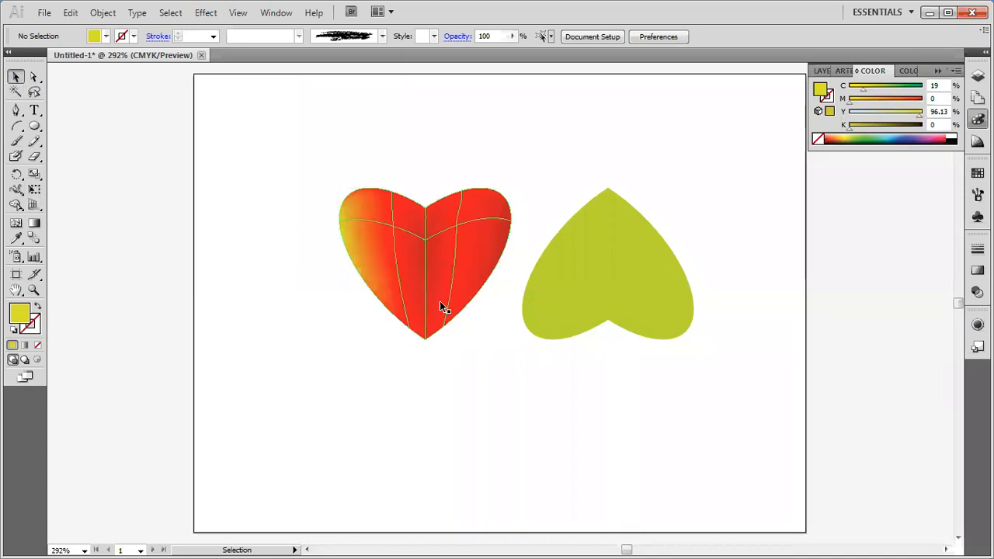
# Step: Add a yellow mesh point on the heart's centre line, below the dark red central point, and deselect the heart
pyautogui.scroll(4, 420, 287)
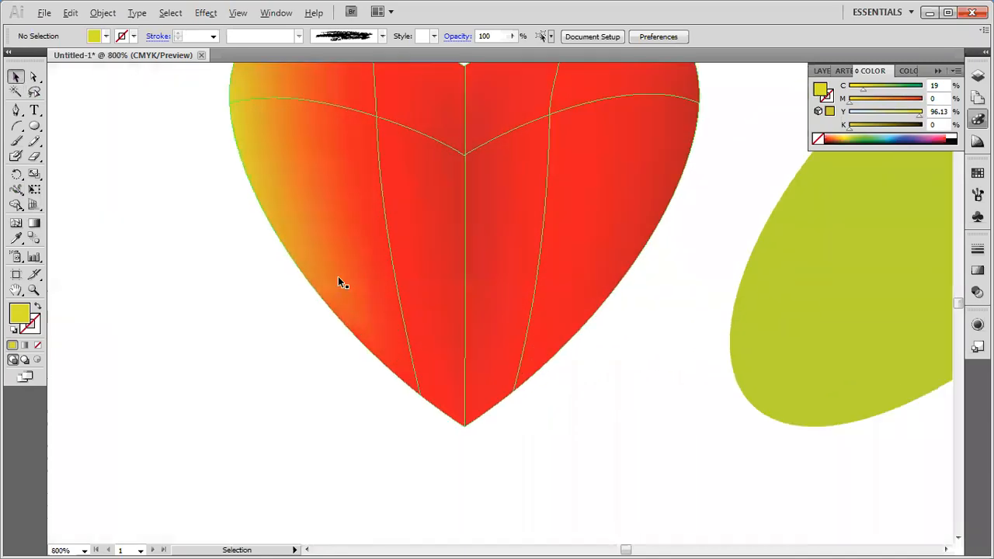
pyautogui.scroll(1, 350, 284)
pyautogui.scroll(3, 353, 382)
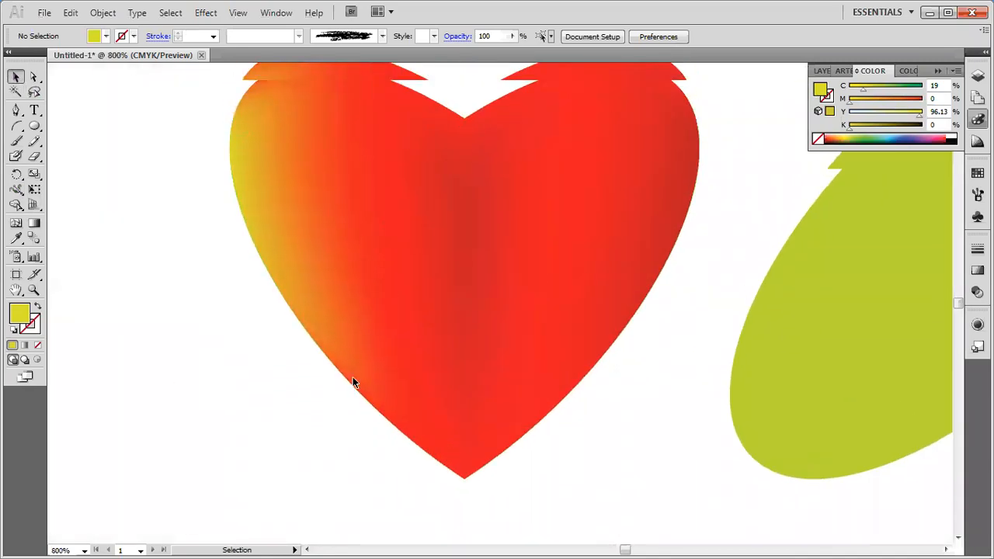
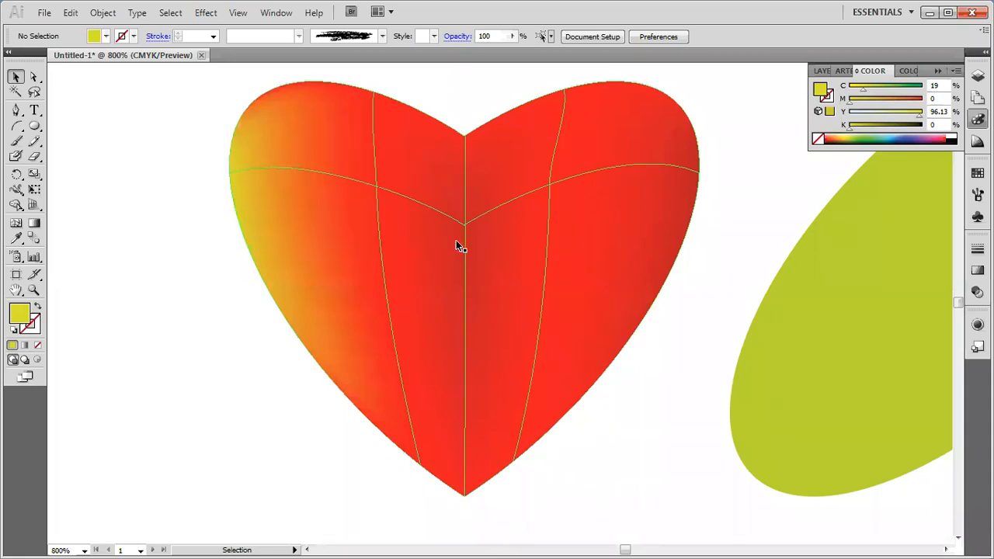
pyautogui.click(16, 223)
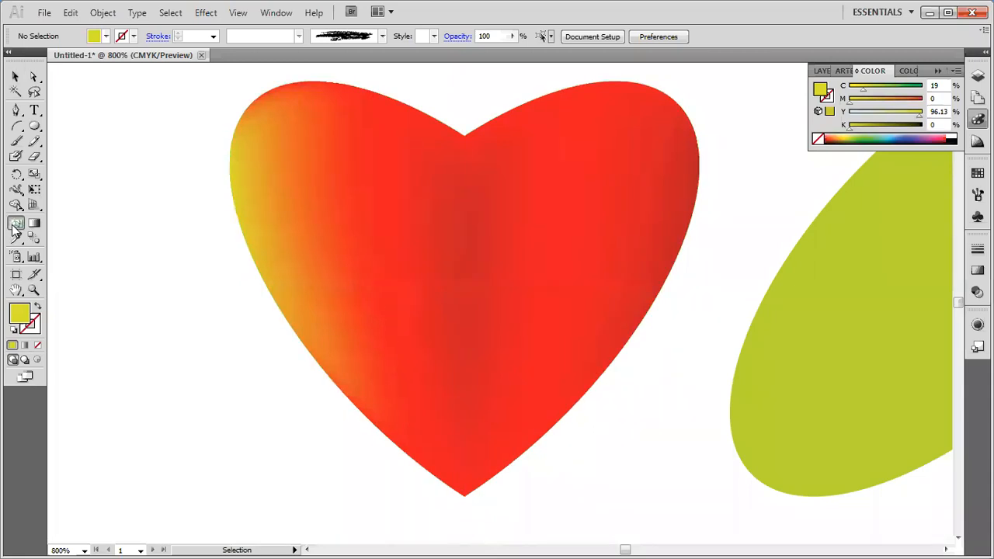
pyautogui.click(466, 383)
pyautogui.click(466, 225)
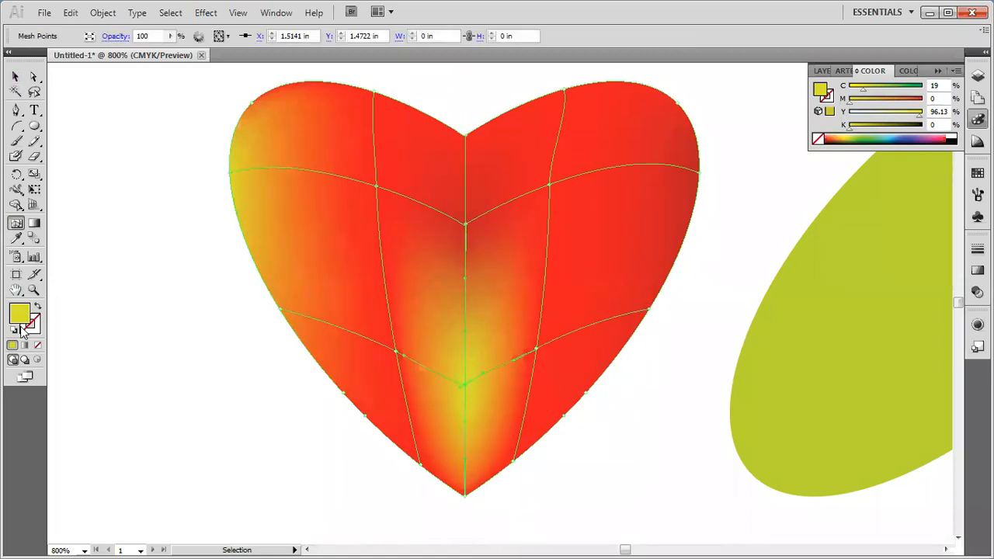
pyautogui.click(16, 76)
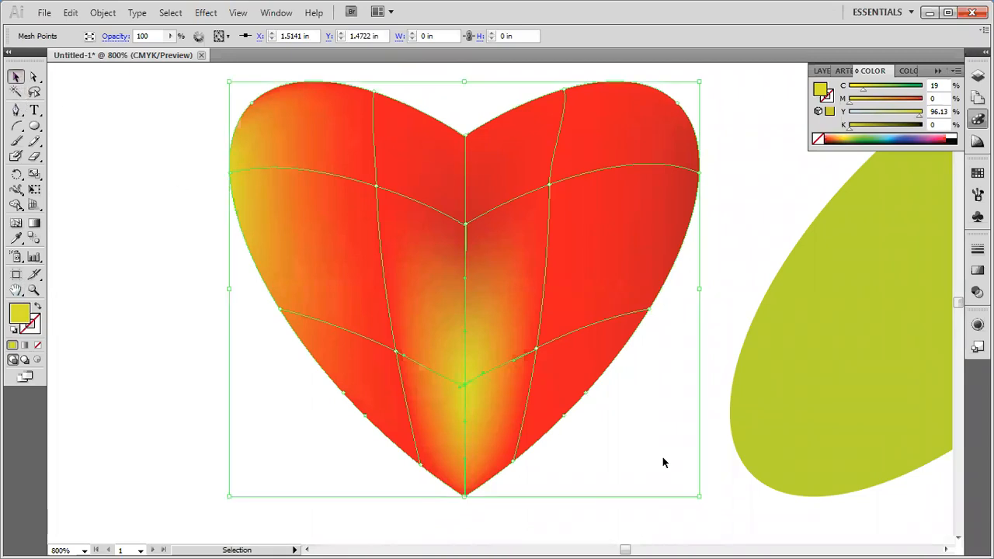
pyautogui.click(713, 337)
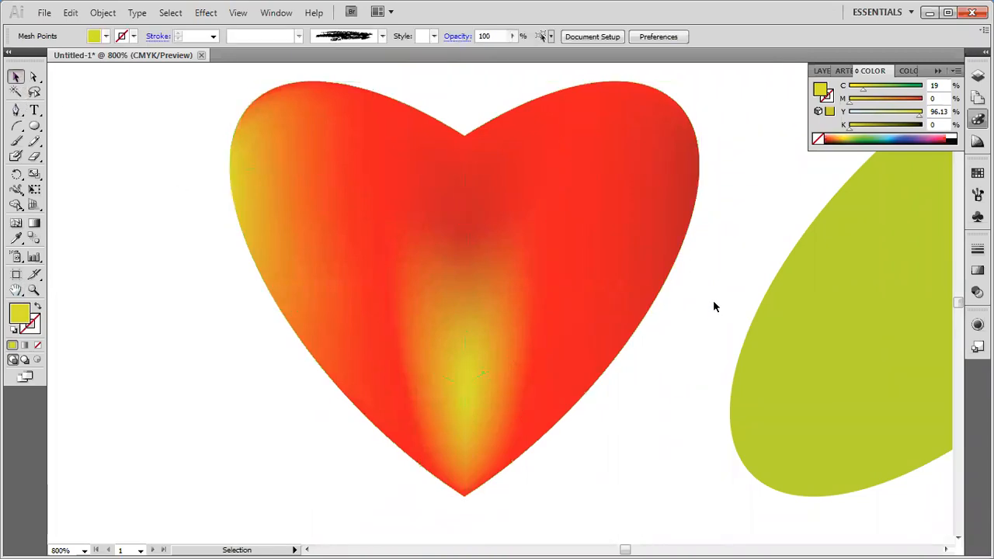
# Step: Recolour the heart's lower central mesh point bright red (C 0, M 96, Y 91, K 0)
pyautogui.click(496, 356)
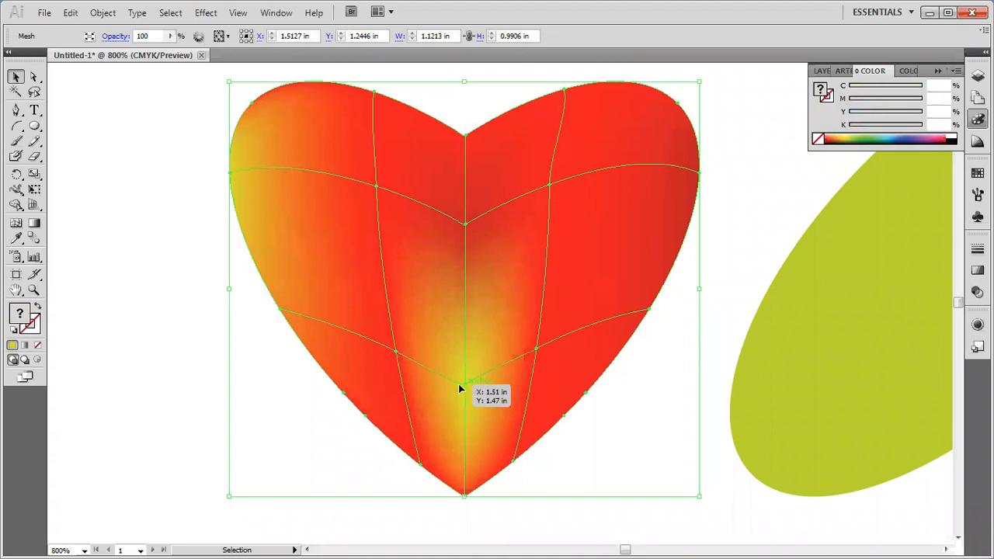
pyautogui.click(16, 224)
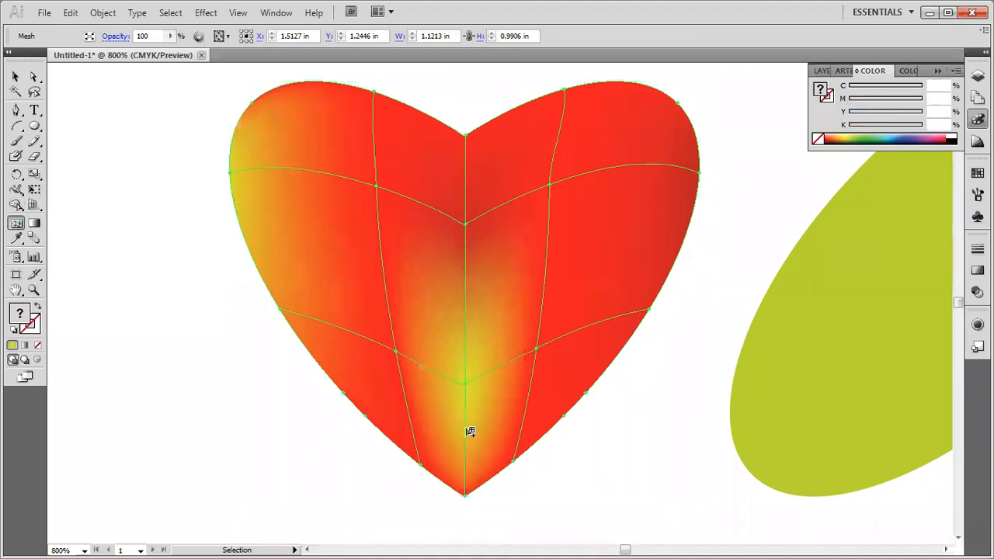
pyautogui.click(467, 383)
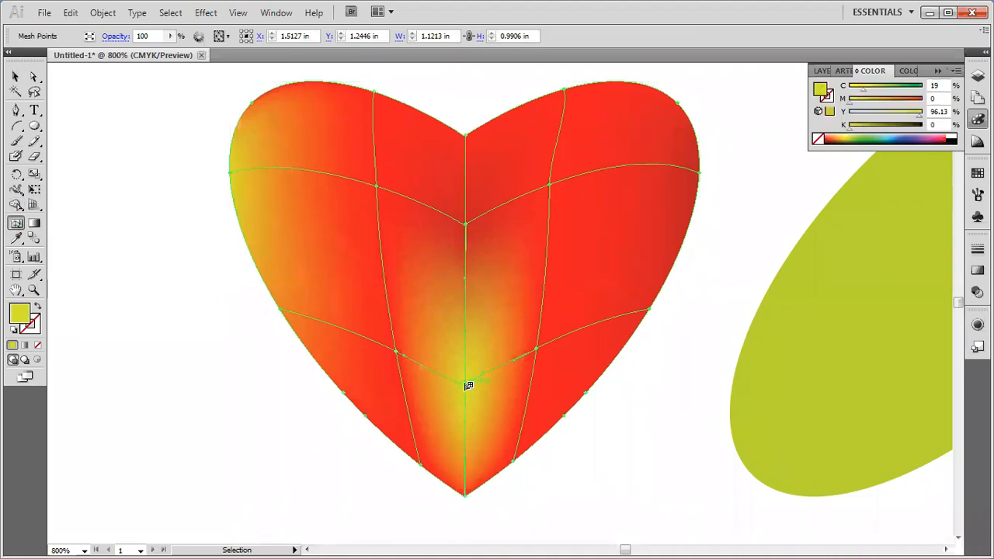
pyautogui.doubleClick(23, 316)
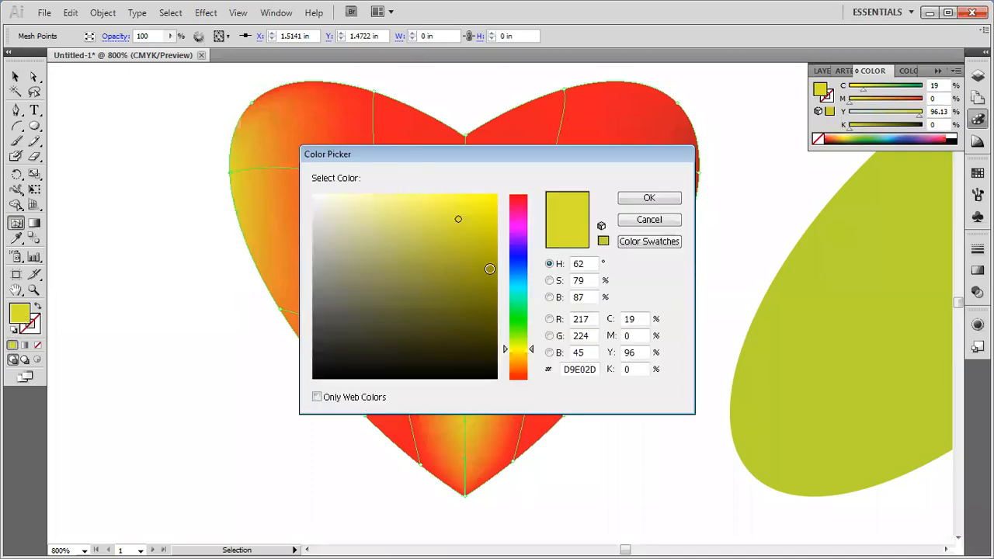
pyautogui.moveTo(530, 378); pyautogui.dragTo(526, 422)
pyautogui.moveTo(487, 225); pyautogui.dragTo(473, 193)
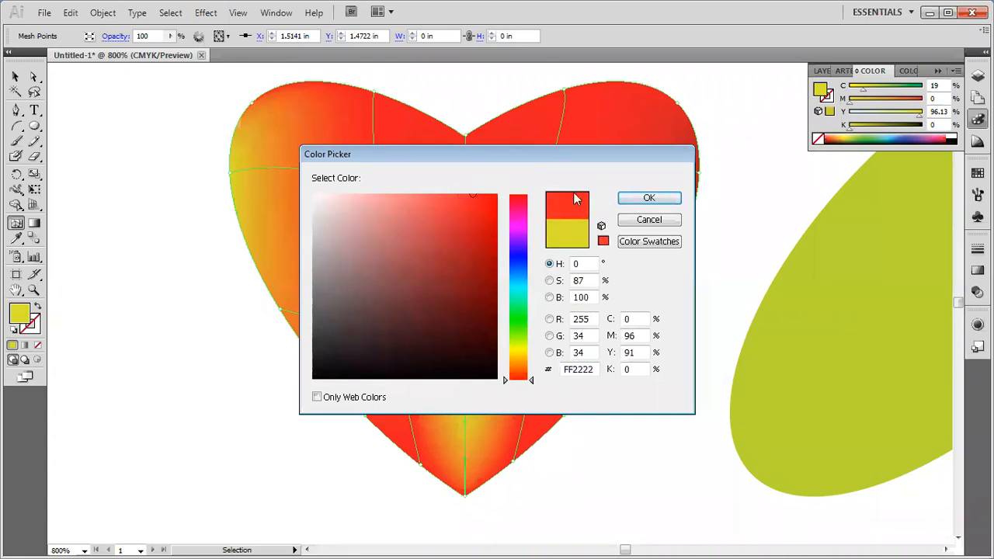
pyautogui.click(649, 200)
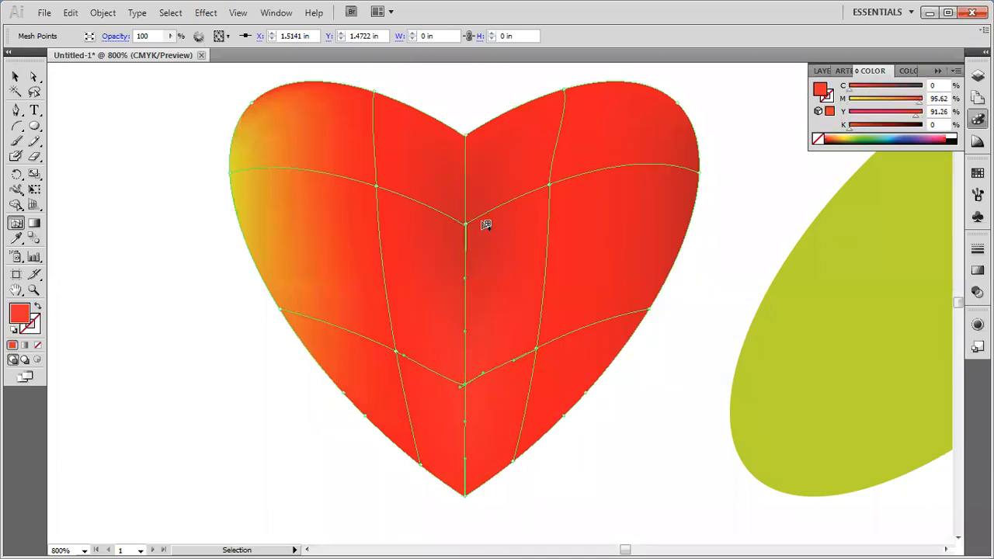
# Step: Recolour the yellow mesh point on the heart's left edge red, C 0, M 99.4, Y 100, K 0, and check the orange point below it
pyautogui.click(231, 171)
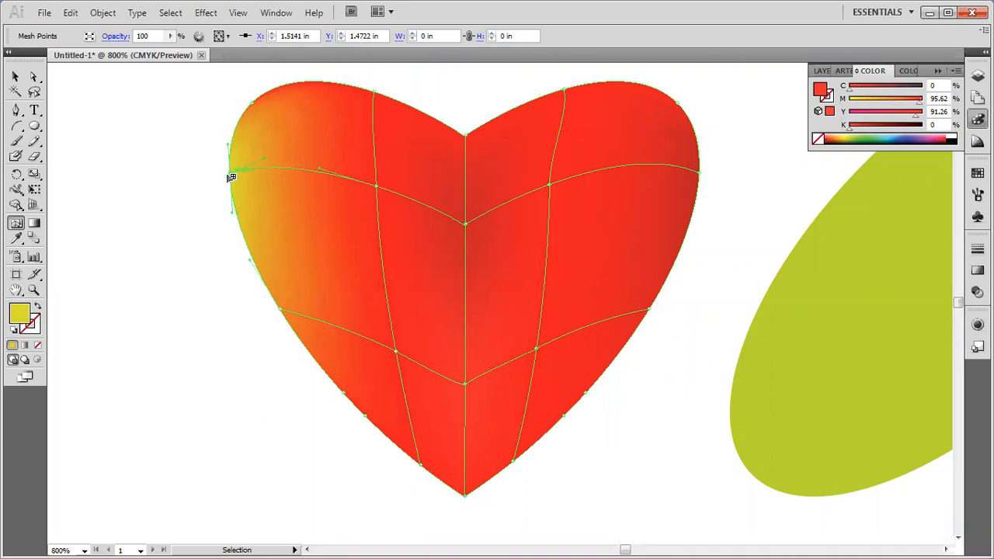
pyautogui.doubleClick(18, 313)
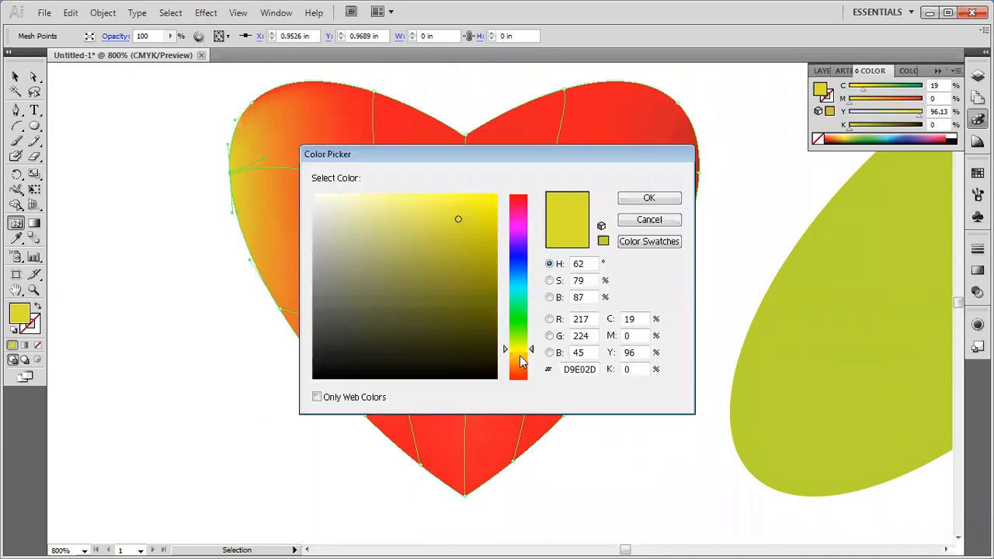
pyautogui.moveTo(532, 351); pyautogui.dragTo(533, 428)
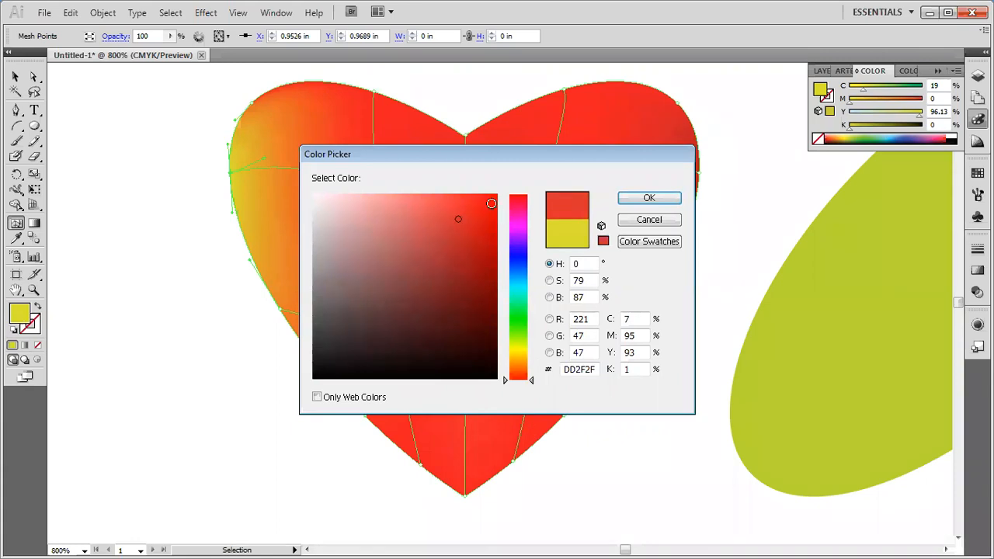
pyautogui.moveTo(492, 202); pyautogui.dragTo(513, 185)
pyautogui.click(670, 199)
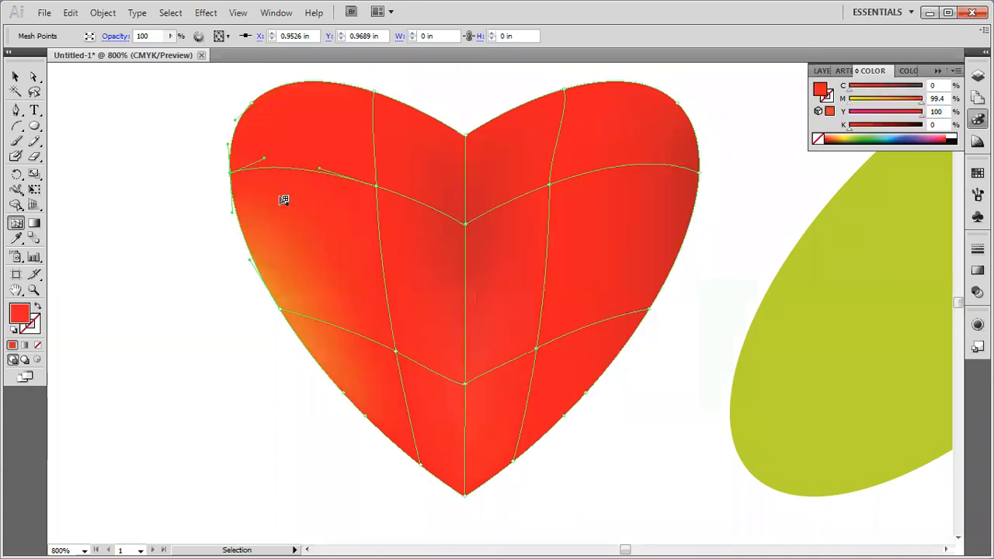
pyautogui.click(283, 310)
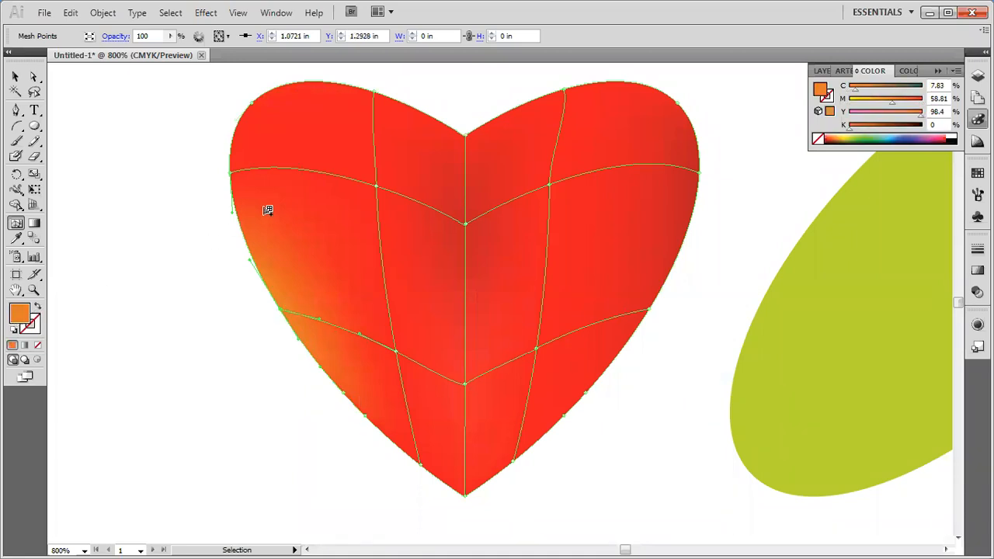
pyautogui.click(233, 172)
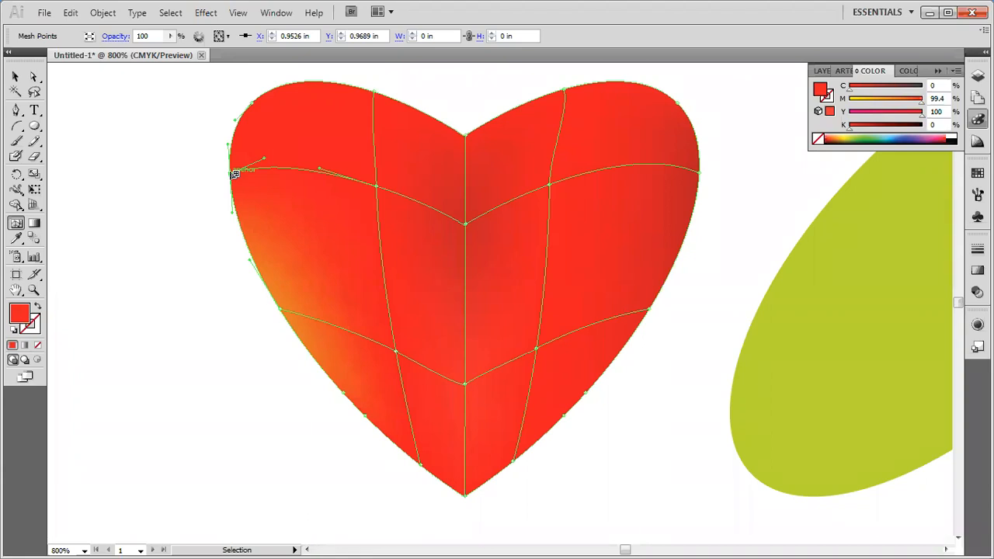
# Step: Collapse Layer 3 in the layer list and hide it, leaving all three layers hidden
pyautogui.click(15, 76)
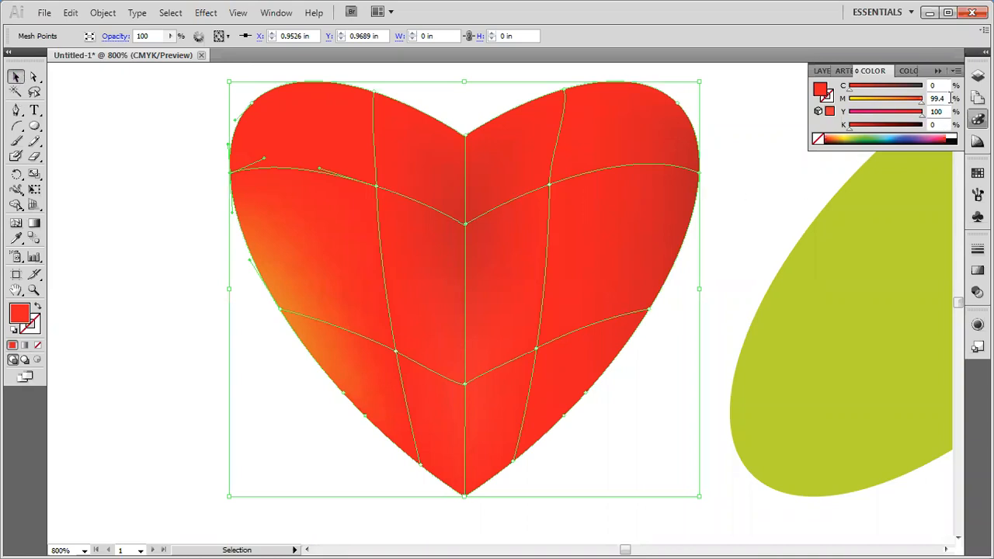
pyautogui.click(978, 76)
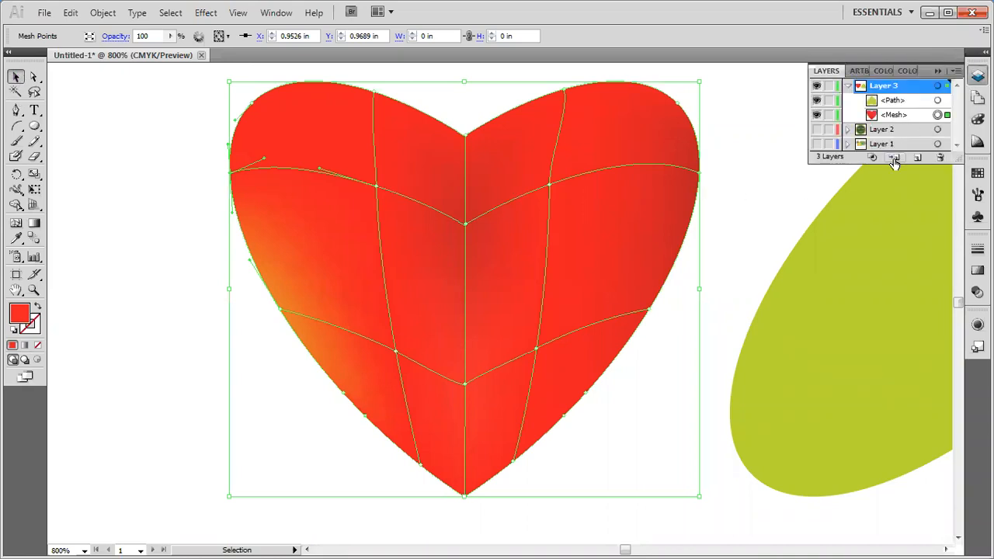
pyautogui.click(848, 86)
pyautogui.moveTo(816, 85); pyautogui.dragTo(816, 117)
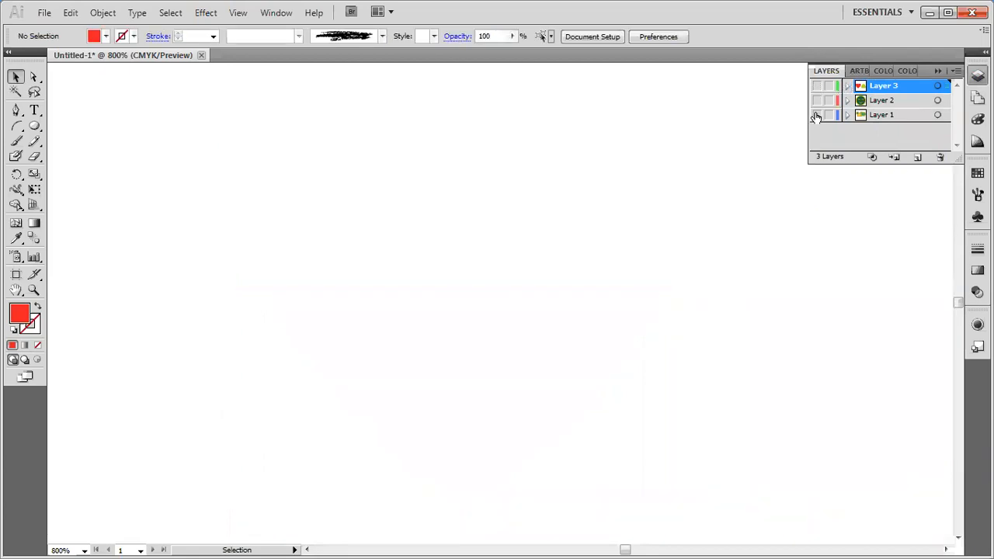
pyautogui.click(816, 115)
pyautogui.click(817, 115)
# Step: Add a new layer and draw a tall red ellipse on it, about 0.32 in wide and 0.67 in high
pyautogui.click(34, 126)
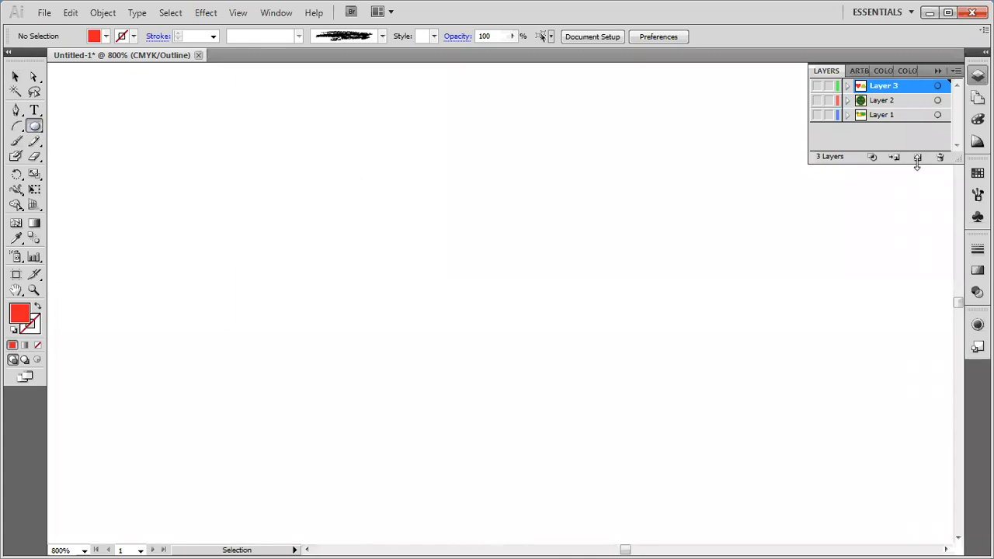
pyautogui.click(918, 158)
pyautogui.hotkey('ctrl', 'y')
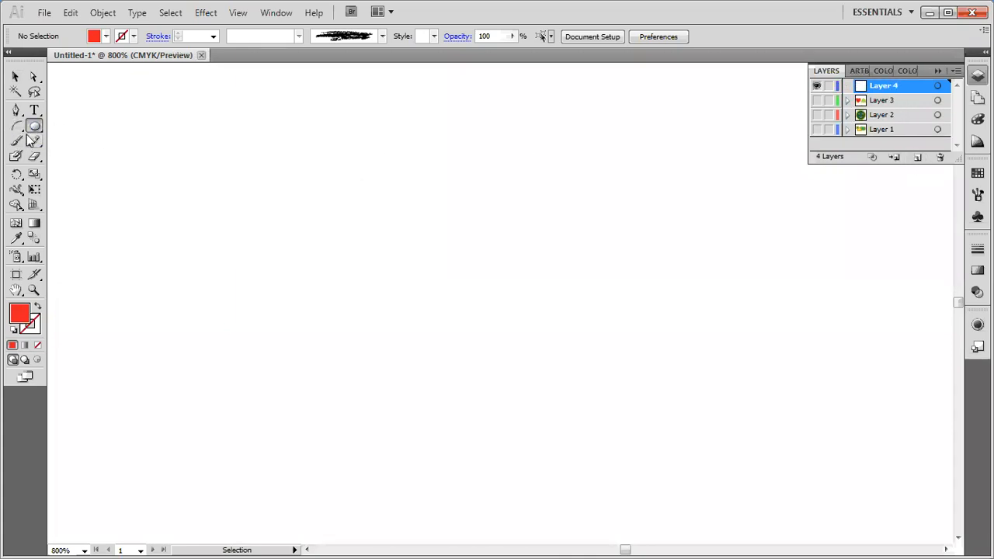
pyautogui.moveTo(424, 162); pyautogui.dragTo(558, 440)
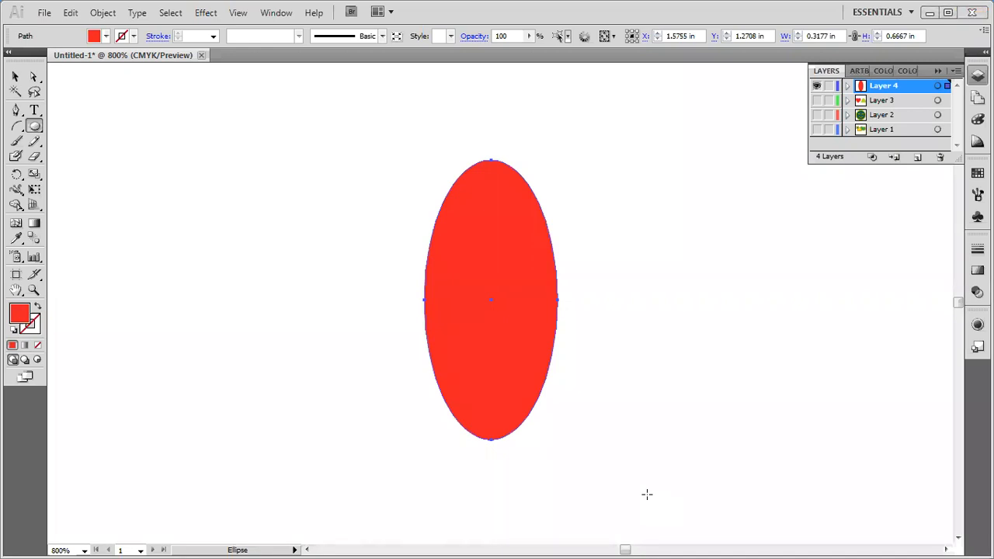
# Step: Narrow the red ellipse to about 0.18 in wide and move it straight up by about 0.17 in
pyautogui.click(15, 77)
pyautogui.click(511, 321)
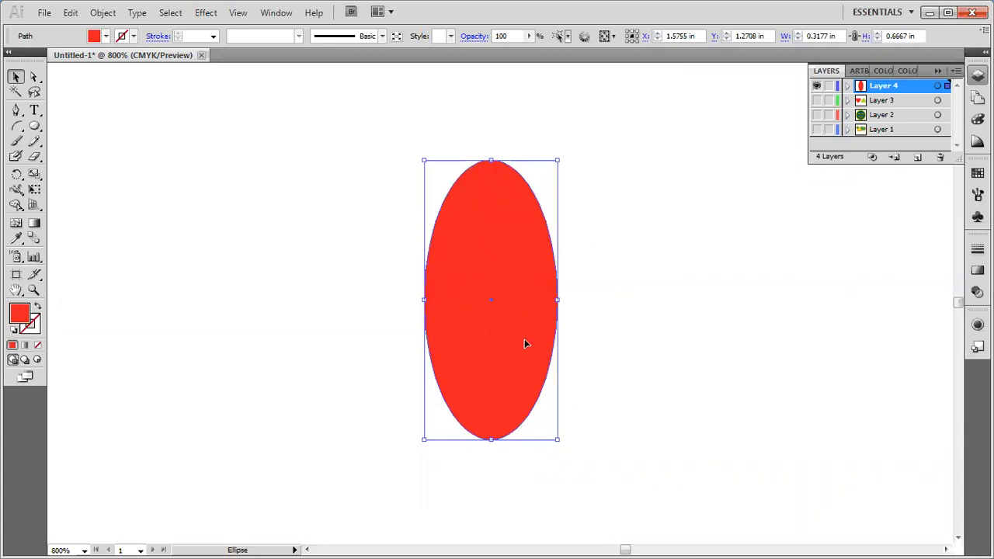
pyautogui.moveTo(560, 300); pyautogui.dragTo(502, 300)
pyautogui.moveTo(460, 348); pyautogui.dragTo(461, 277)
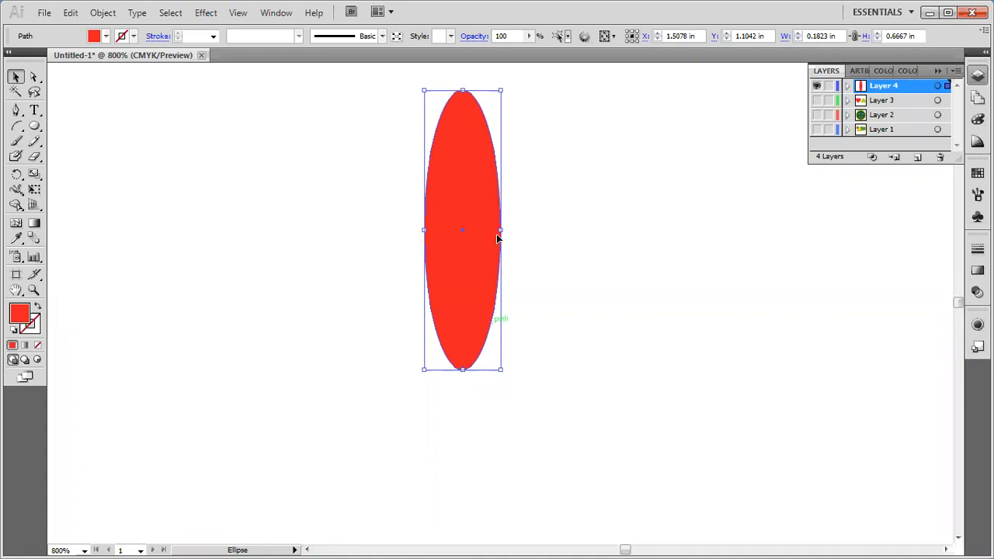
# Step: Widen the red ellipse to about 0.55 in and lower its top anchor point about 0.33 in straight down to the centre
pyautogui.moveTo(501, 230); pyautogui.dragTo(658, 238)
pyautogui.click(35, 77)
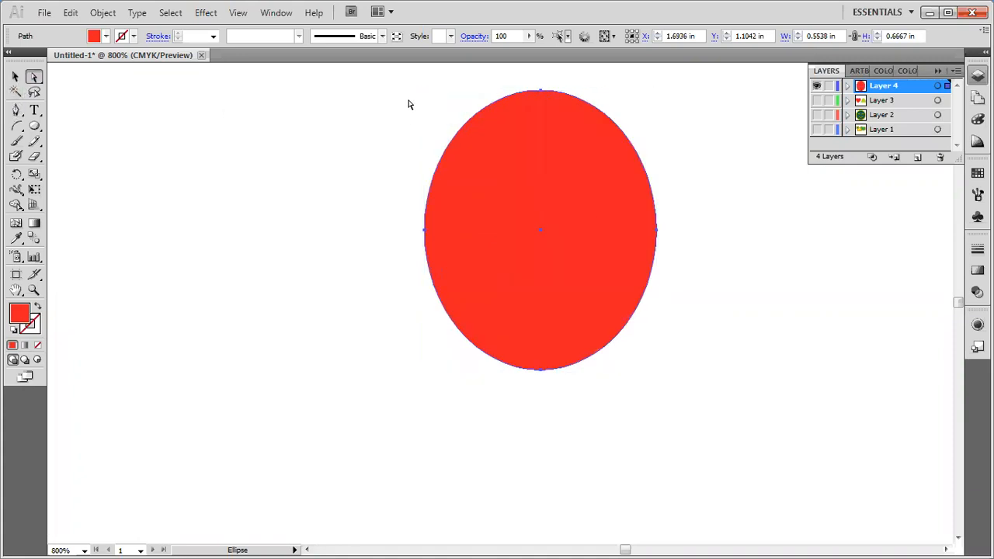
pyautogui.click(542, 91)
pyautogui.moveTo(542, 93); pyautogui.dragTo(540, 232)
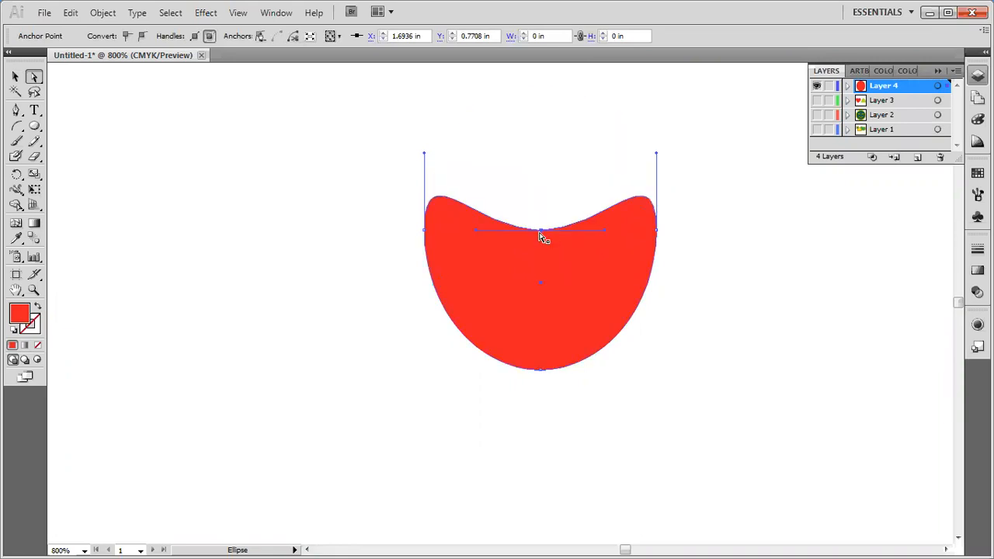
pyautogui.click(15, 76)
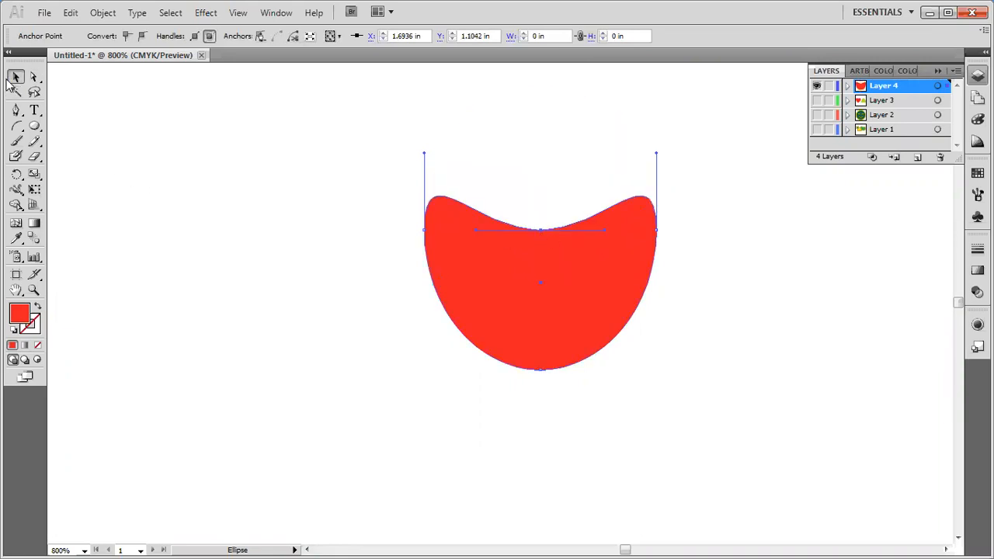
pyautogui.click(727, 472)
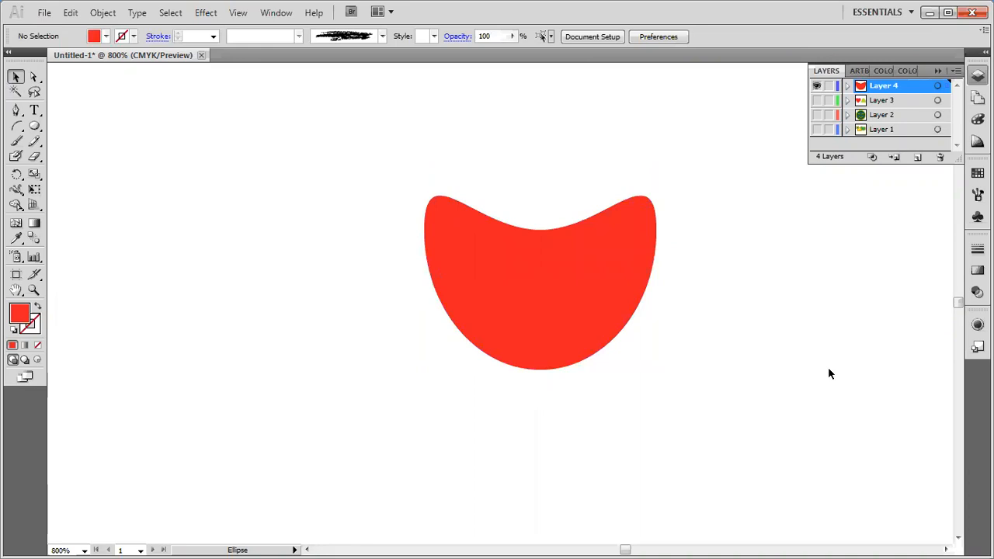
# Step: Add three mesh points across the red shape with the Mesh tool, at its centre, right side and left side
pyautogui.click(568, 303)
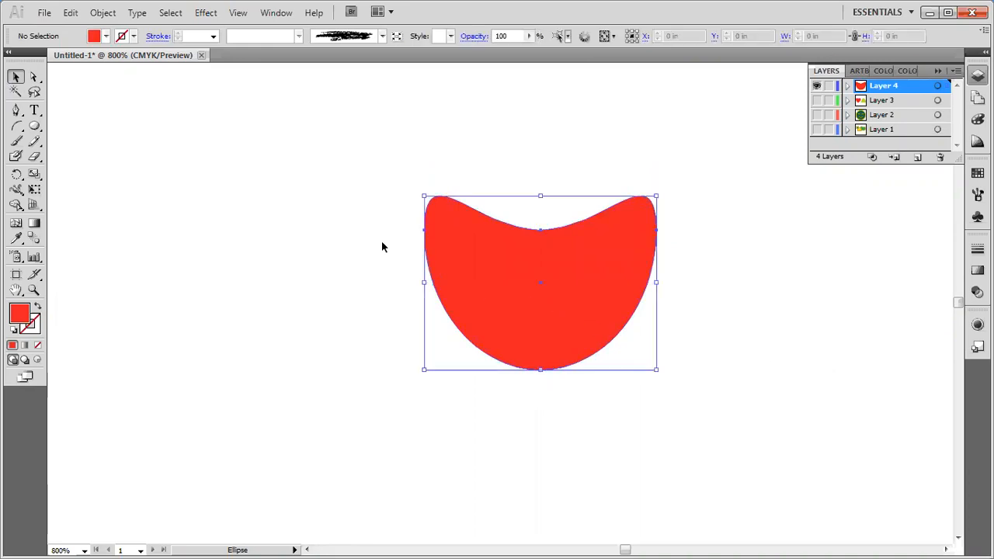
pyautogui.click(16, 224)
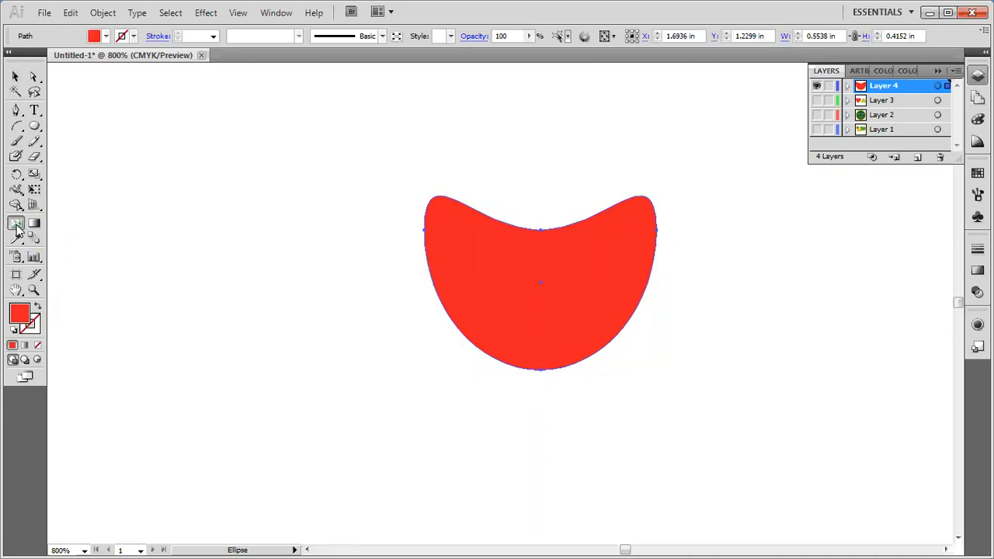
pyautogui.click(545, 286)
pyautogui.click(611, 265)
pyautogui.click(475, 265)
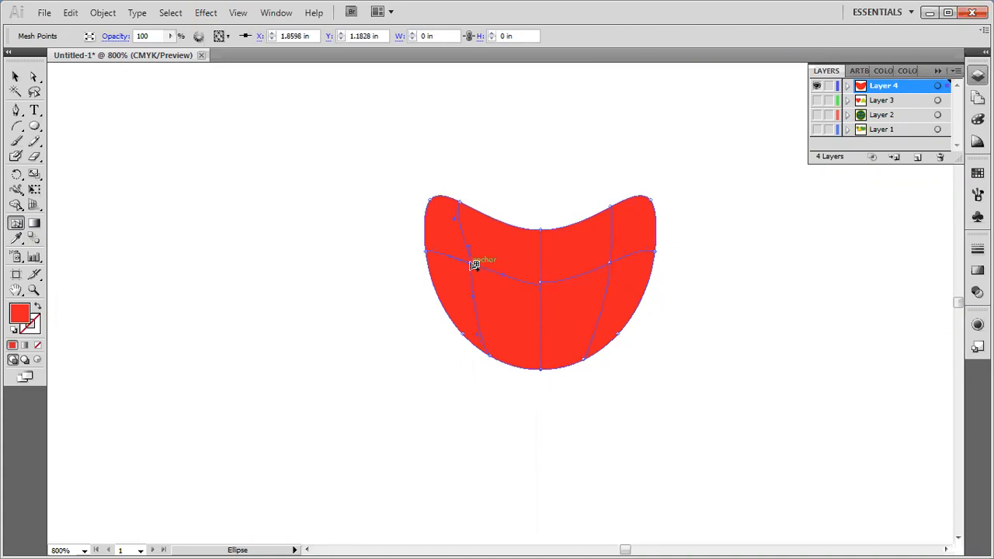
# Step: Recolour the central mesh point yellow, C 2.97, M 1.17, Y 97.56, K 0, and inspect the shading with the shape deselected
pyautogui.click(542, 283)
pyautogui.doubleClick(17, 318)
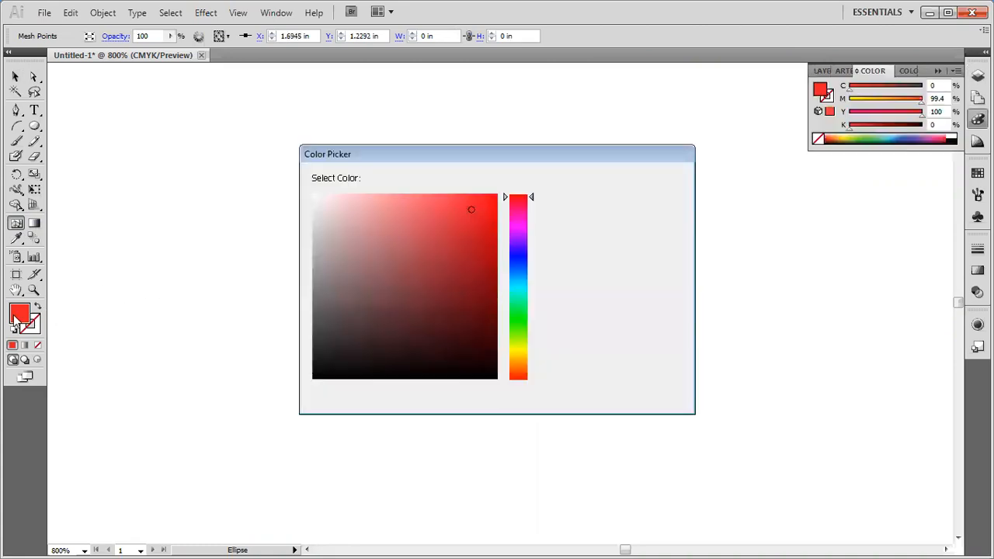
pyautogui.click(522, 351)
pyautogui.moveTo(494, 200); pyautogui.dragTo(536, 191)
pyautogui.press('Return')
pyautogui.click(16, 76)
pyautogui.click(594, 334)
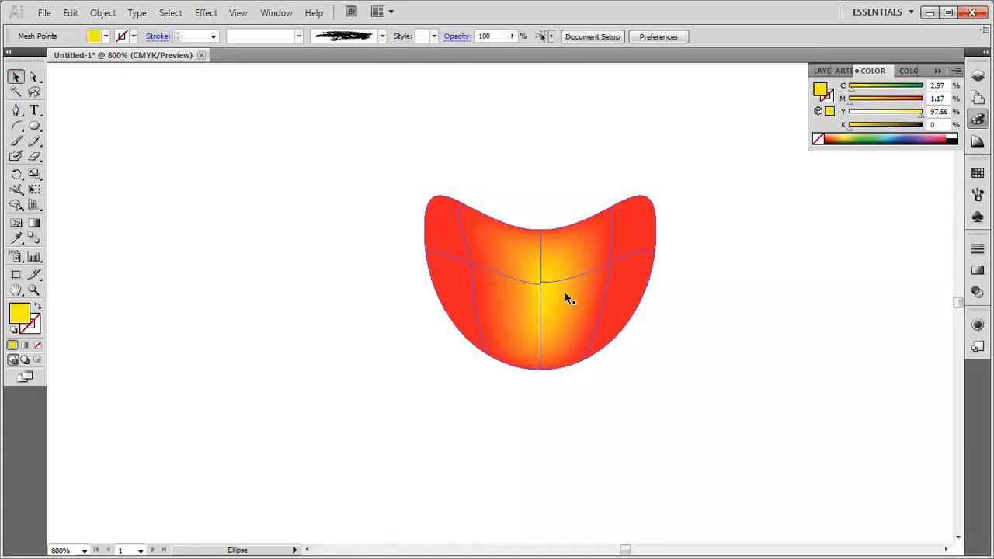
pyautogui.scroll(1, 565, 293)
pyautogui.scroll(3, 586, 330)
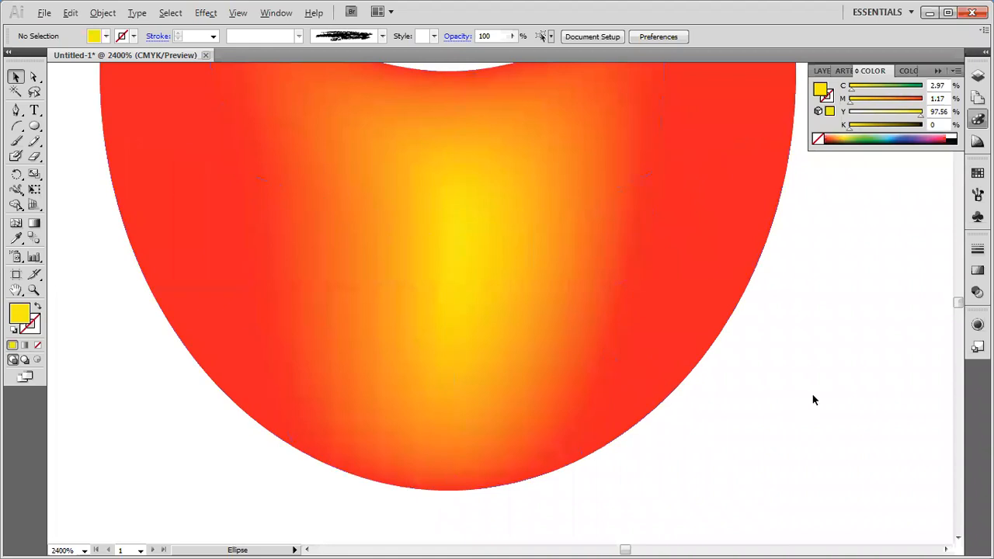
pyautogui.scroll(1, 813, 400)
pyautogui.scroll(1, 813, 400)
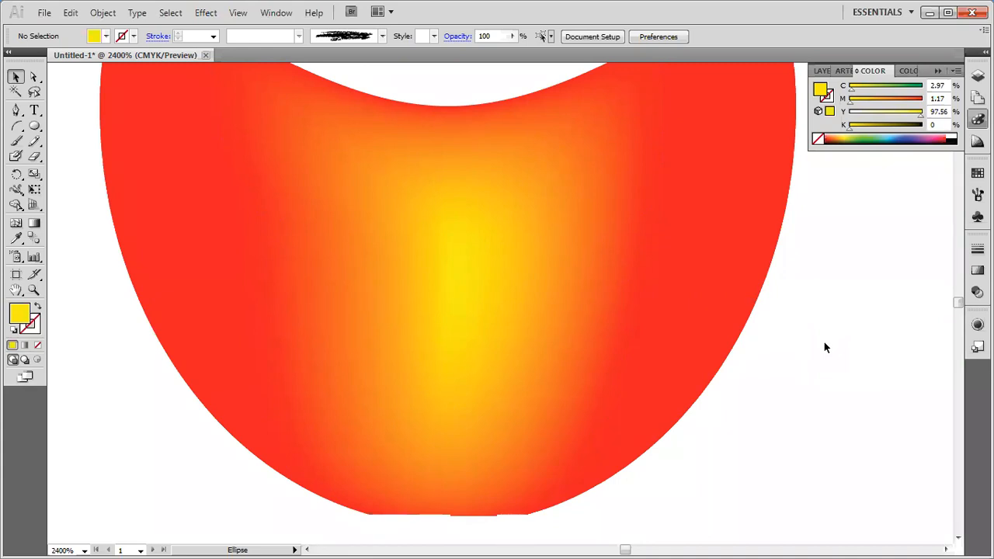
# Step: Hide Layer 4 and show Layer 3 with both hearts in view
pyautogui.click(978, 76)
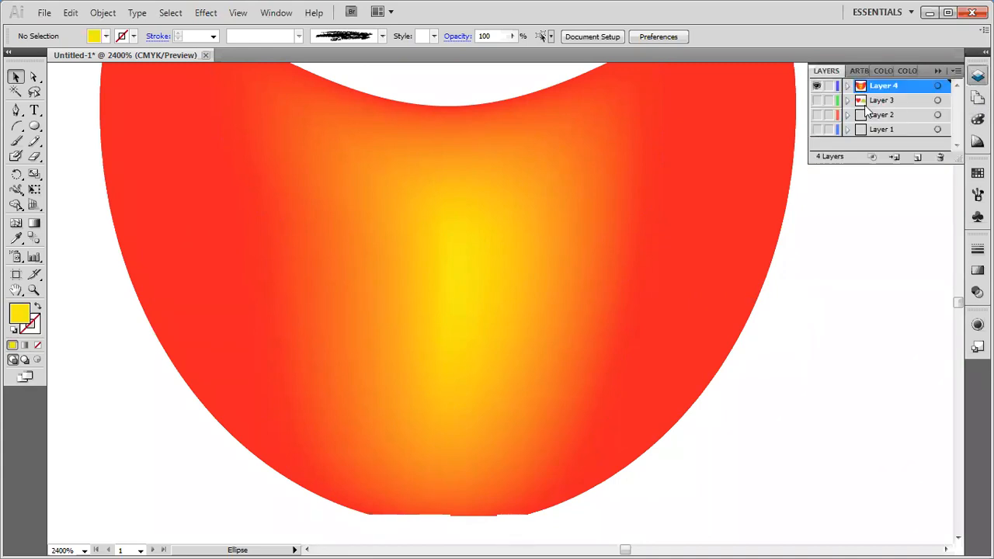
pyautogui.click(817, 86)
pyautogui.click(817, 100)
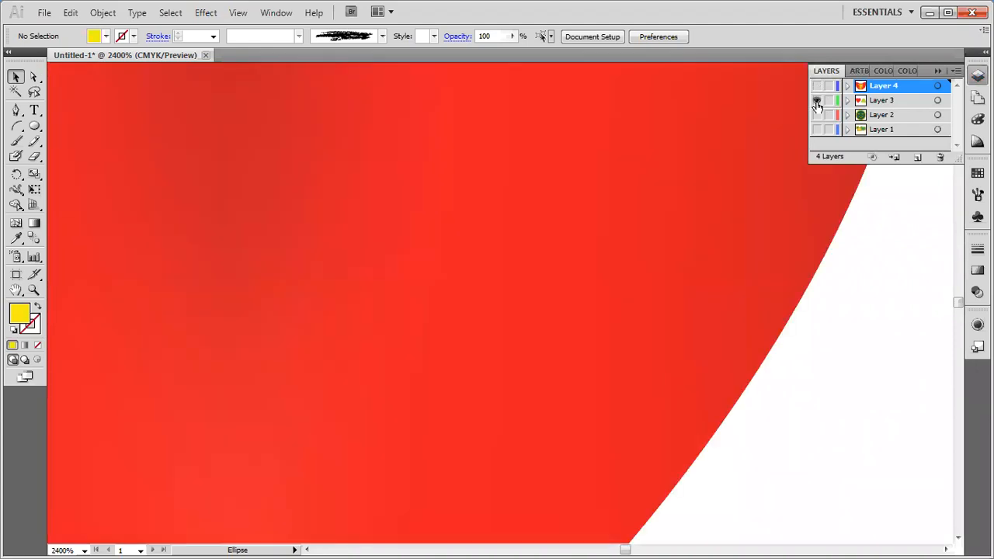
pyautogui.scroll(-3, 248, 309)
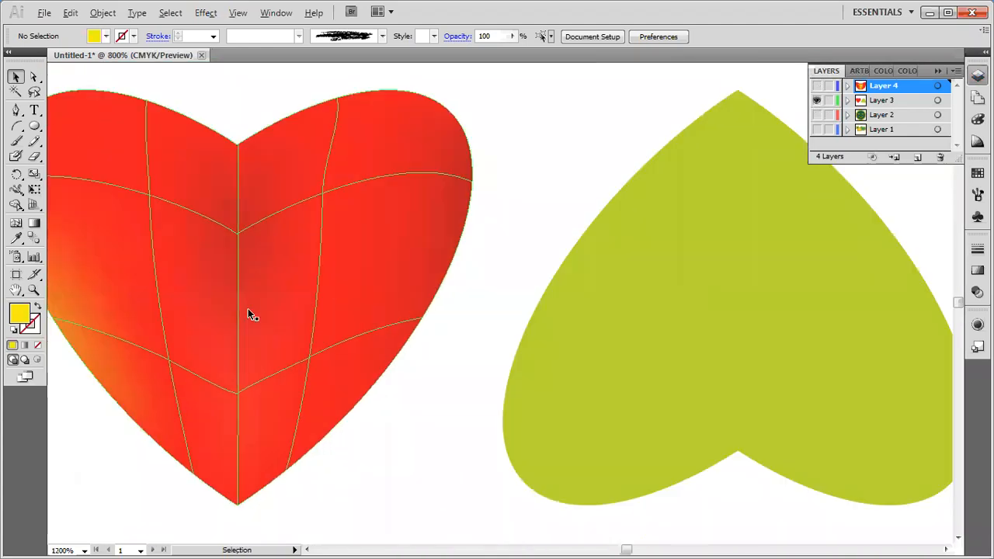
pyautogui.moveTo(339, 309); pyautogui.dragTo(357, 318)
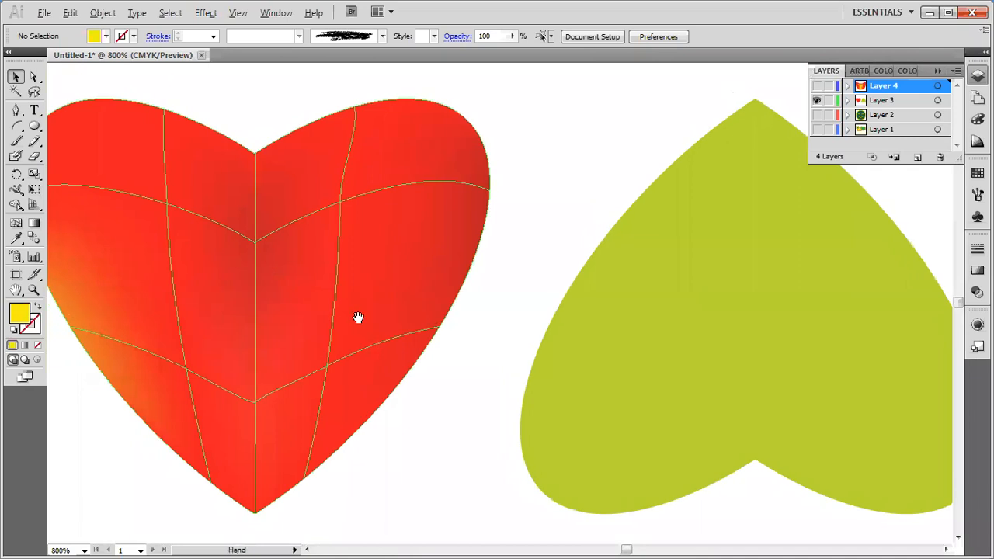
pyautogui.scroll(-1, 490, 332)
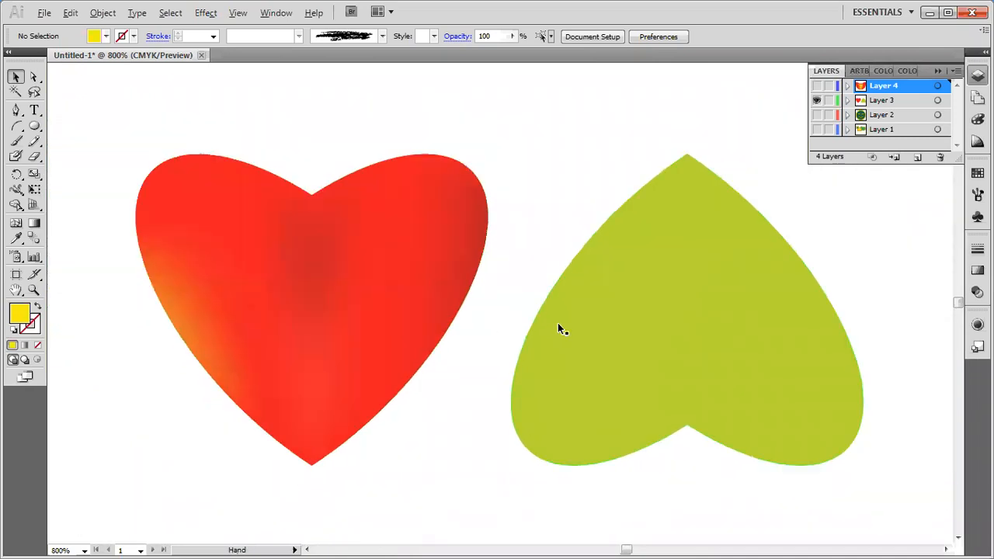
# Step: Move the green upside-down heart left and slightly up, close beside the red heart, and deselect it
pyautogui.click(637, 330)
pyautogui.moveTo(638, 330); pyautogui.dragTo(570, 316)
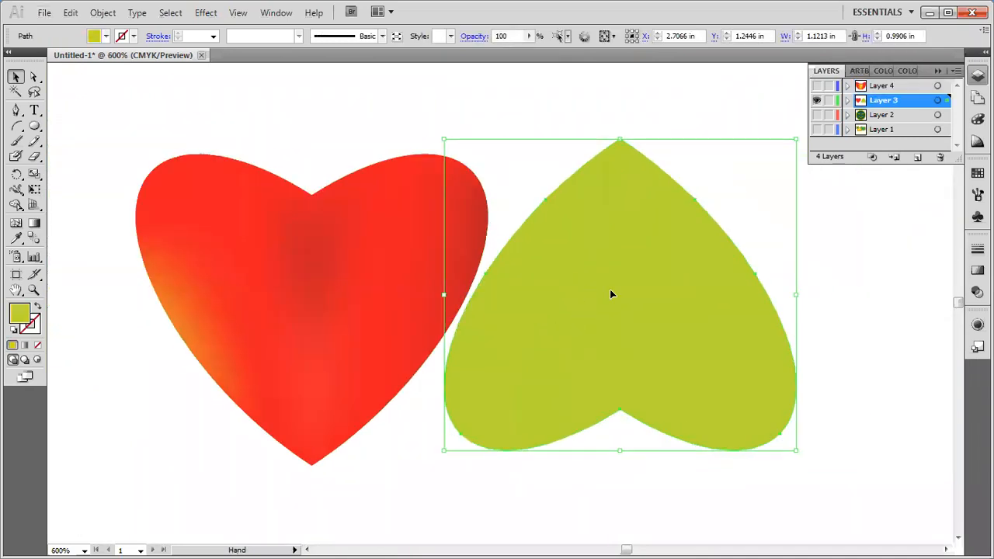
pyautogui.click(857, 323)
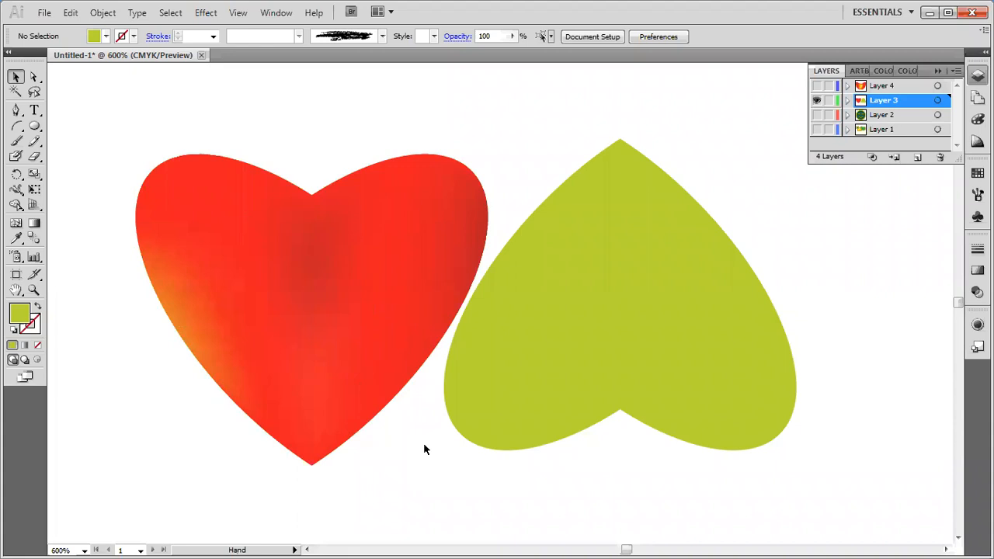
# Step: Select both hearts and check the file formats offered for saving the document to the Desktop, without saving
pyautogui.click(332, 284)
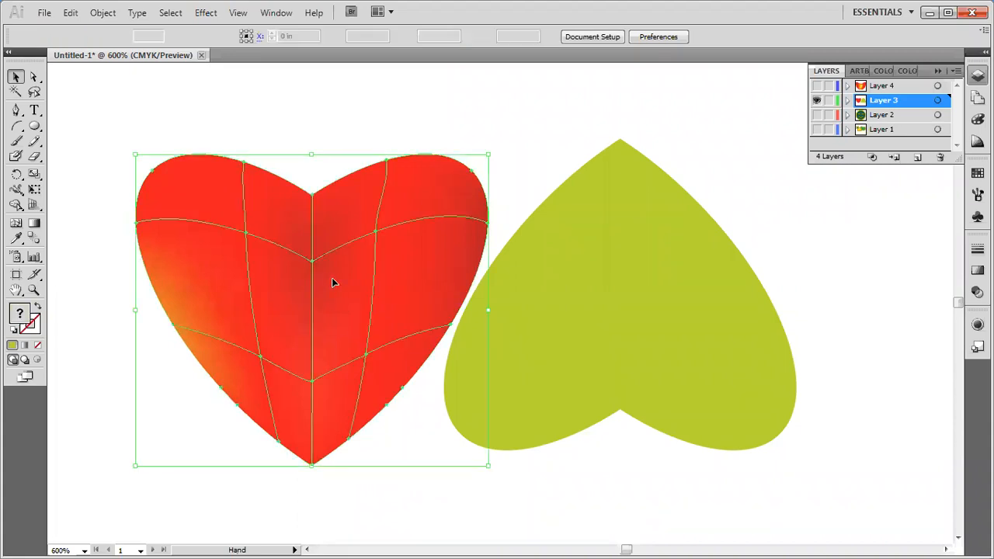
pyautogui.keyDown('shift'); pyautogui.click(583, 262); pyautogui.keyUp('shift')
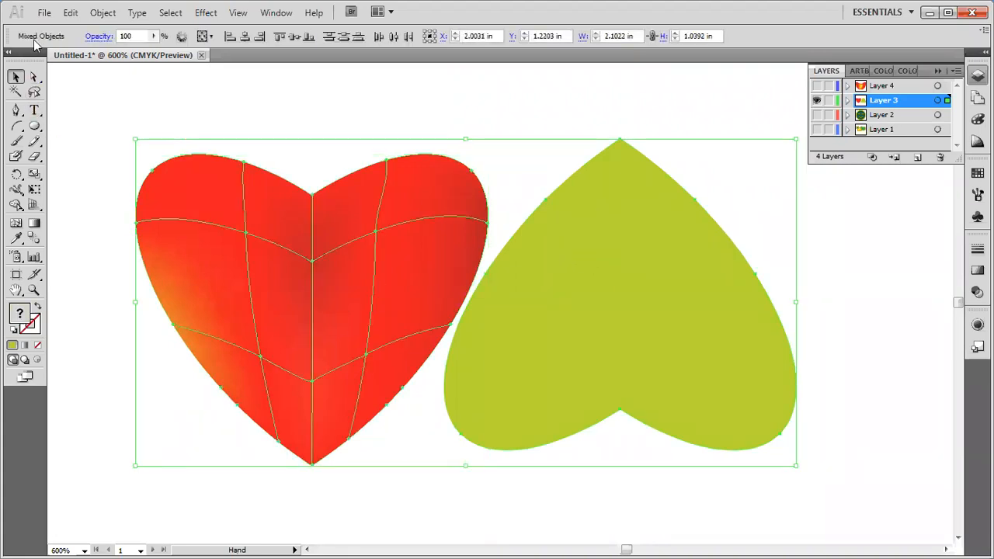
pyautogui.click(45, 13)
pyautogui.click(69, 169)
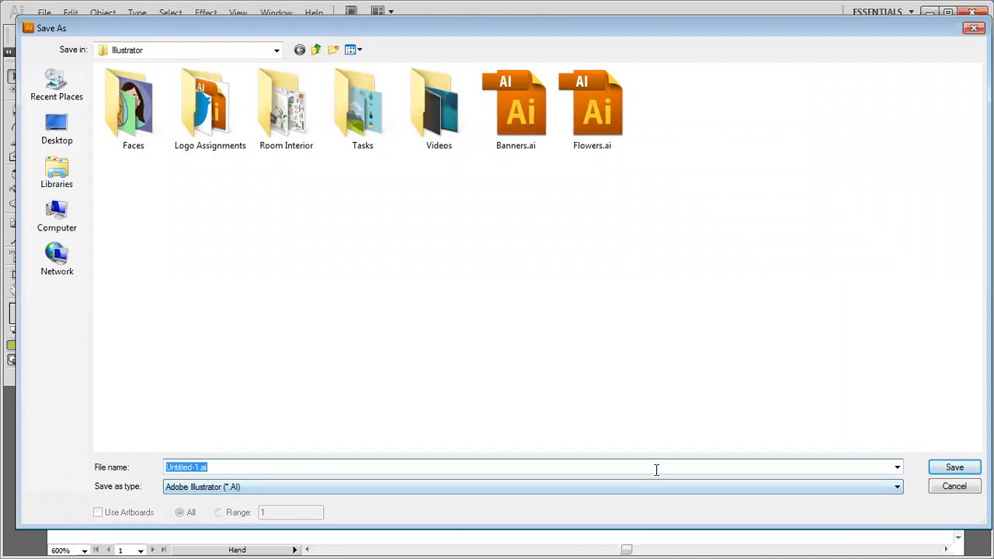
pyautogui.click(57, 130)
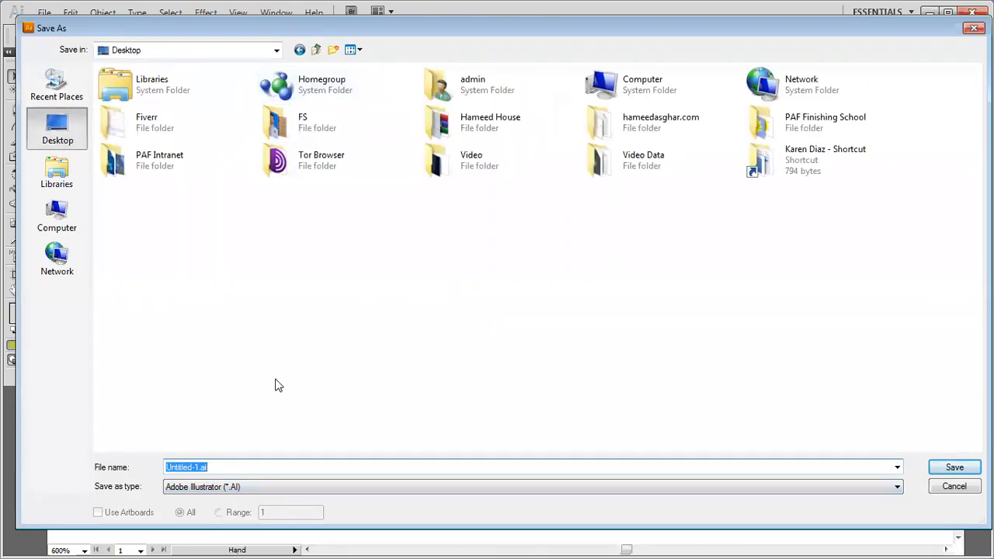
pyautogui.click(228, 488)
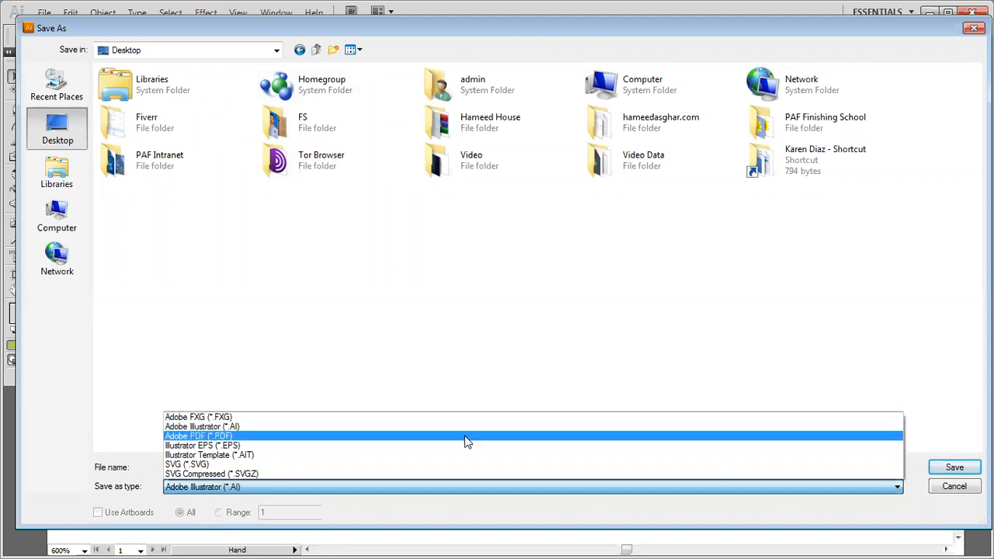
pyautogui.click(937, 494)
pyautogui.click(941, 491)
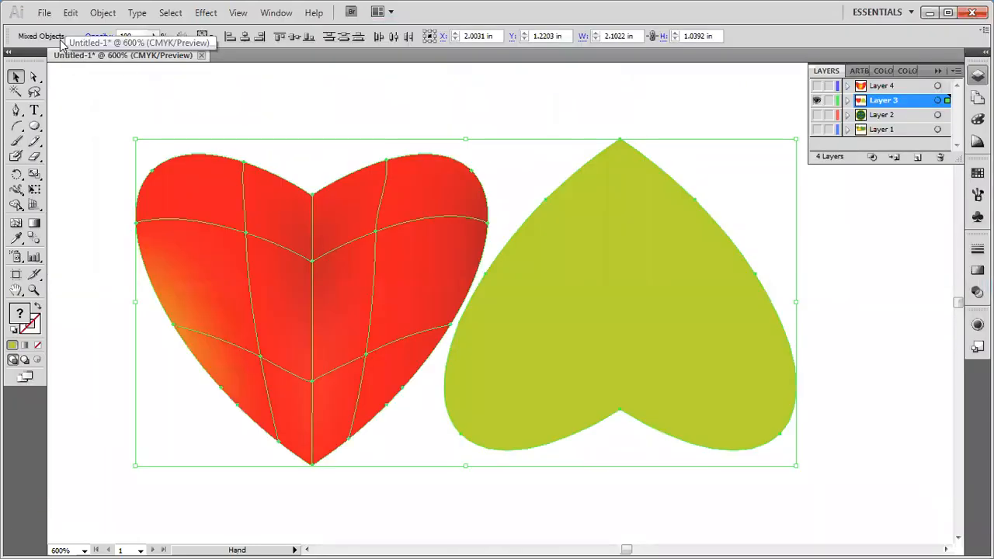
# Step: Save the artwork for web as a transparent PNG-24 named Untitled-1.png on the Desktop
pyautogui.click(45, 14)
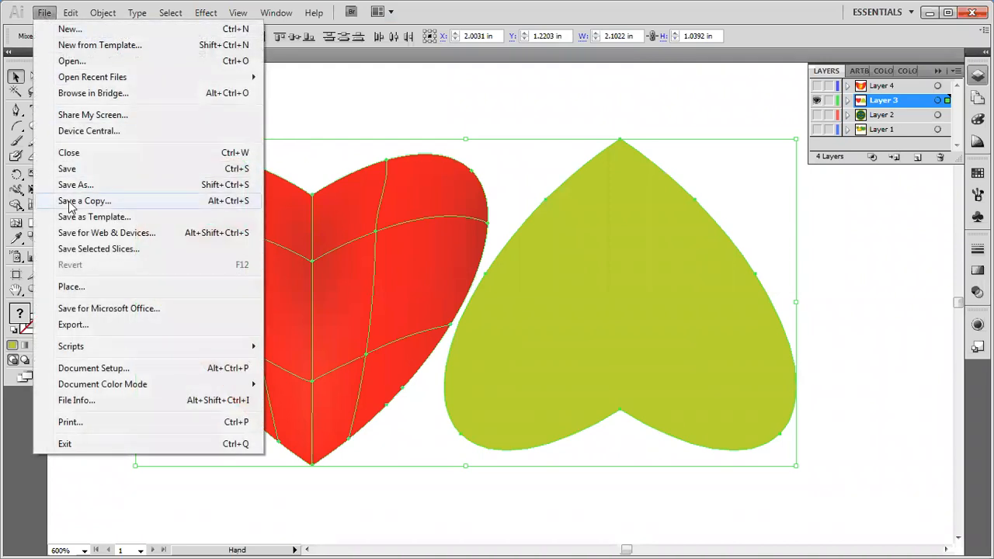
pyautogui.click(107, 235)
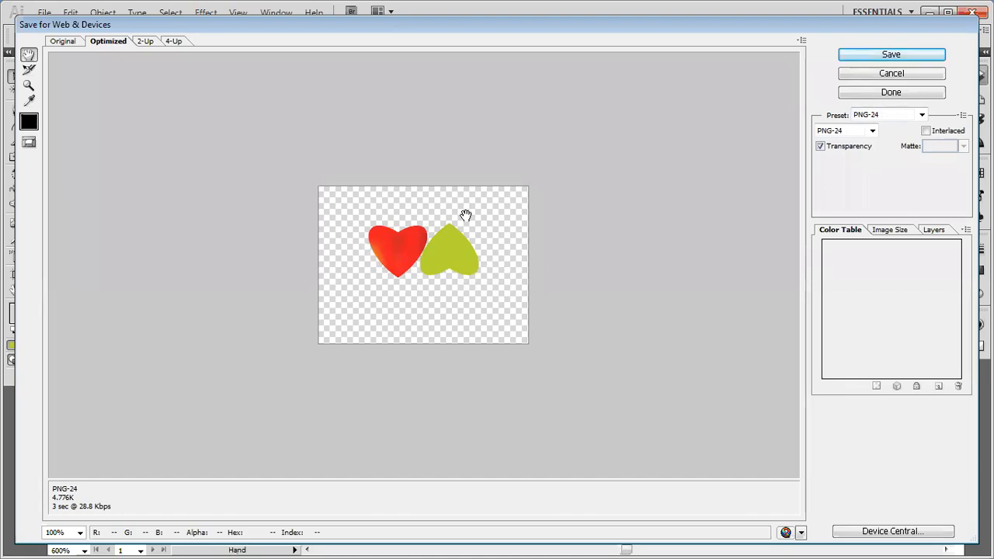
pyautogui.click(890, 56)
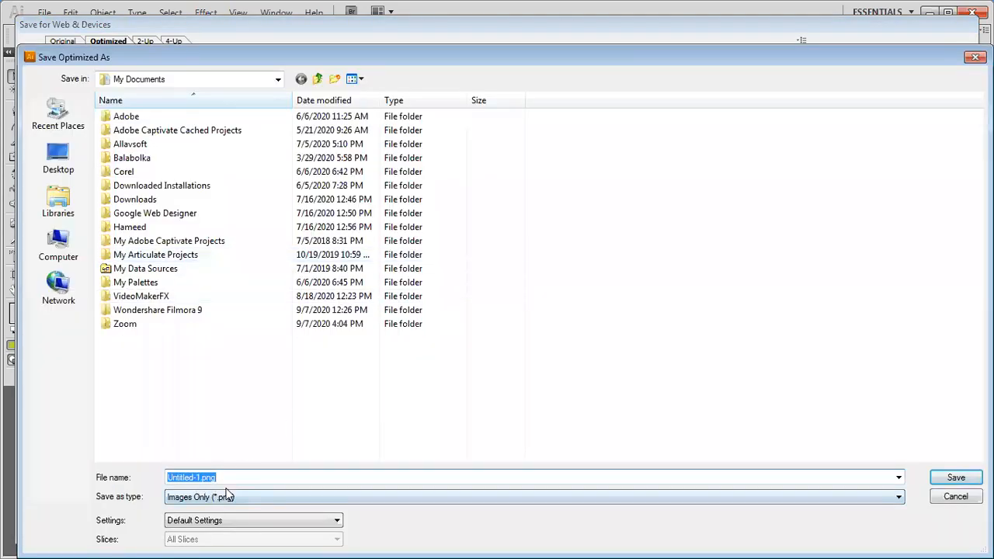
pyautogui.click(58, 159)
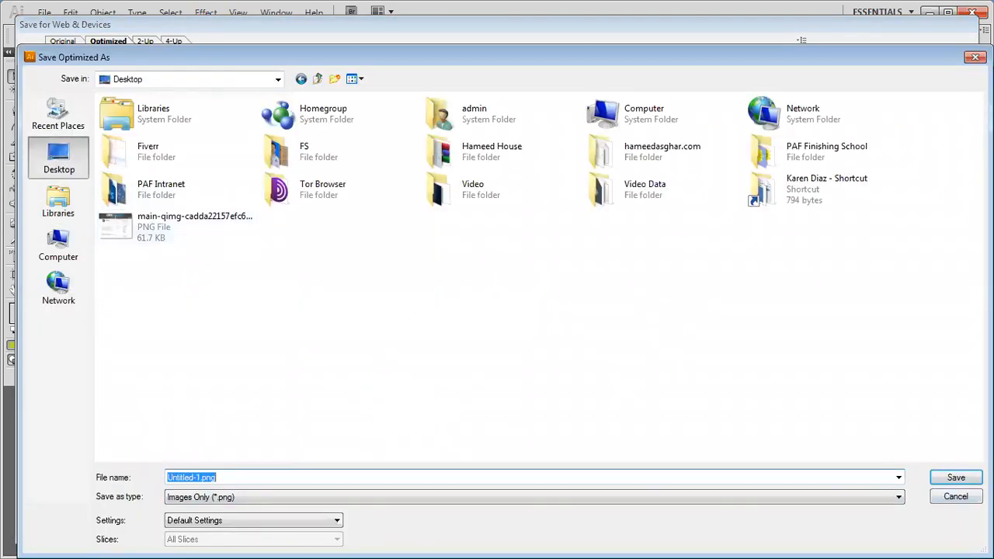
pyautogui.click(967, 480)
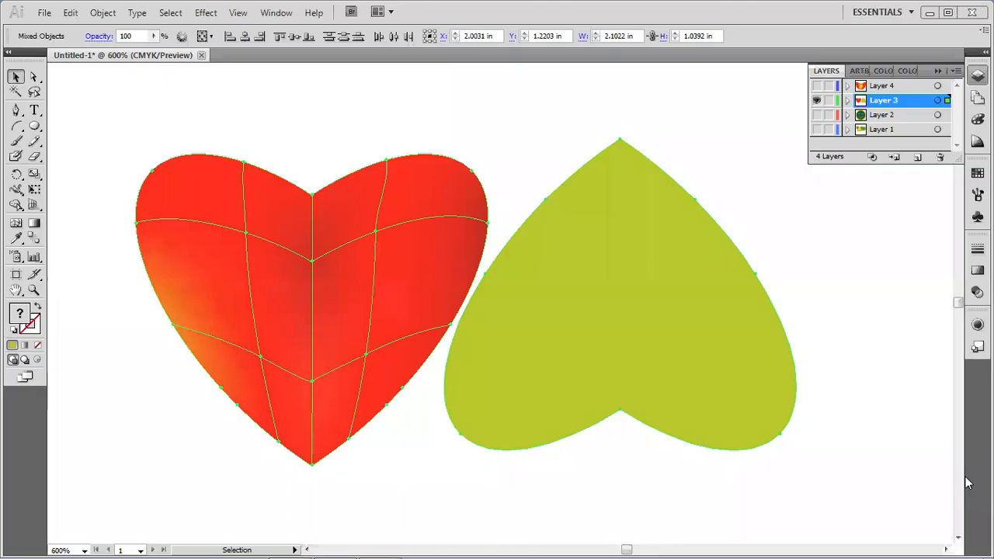
# Step: Deselect both hearts and start an export of the artwork with PNG as the file type
pyautogui.hotkey('ctrl', 'a')
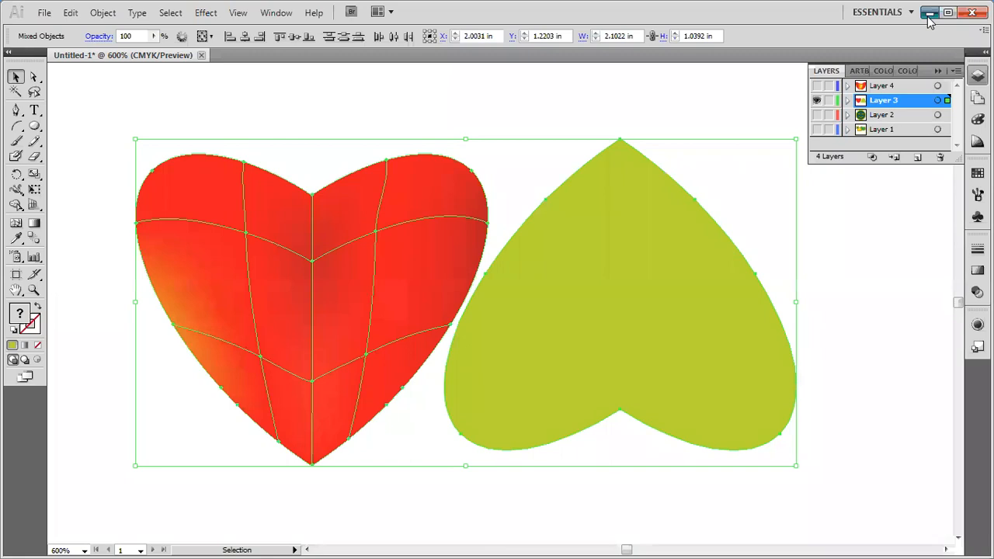
pyautogui.click(819, 352)
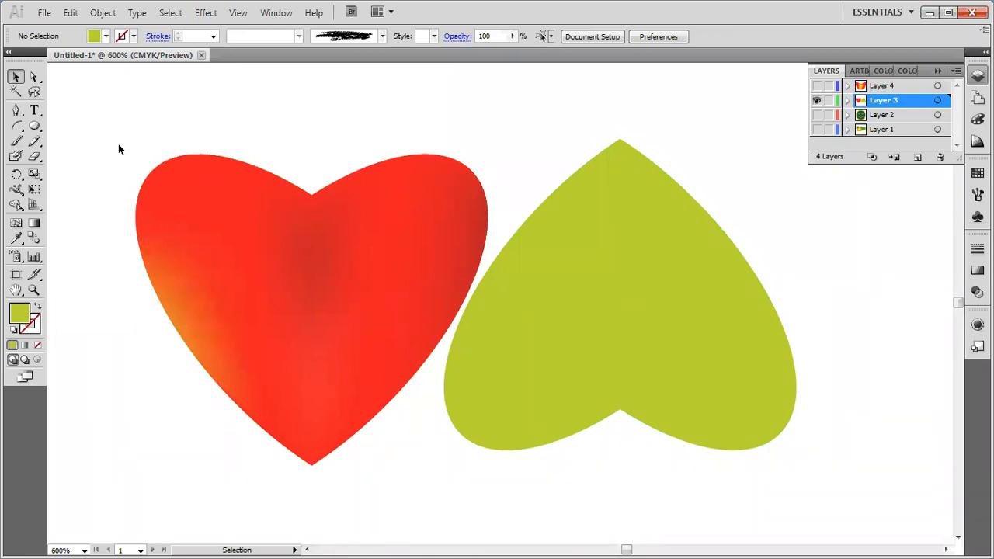
pyautogui.click(44, 13)
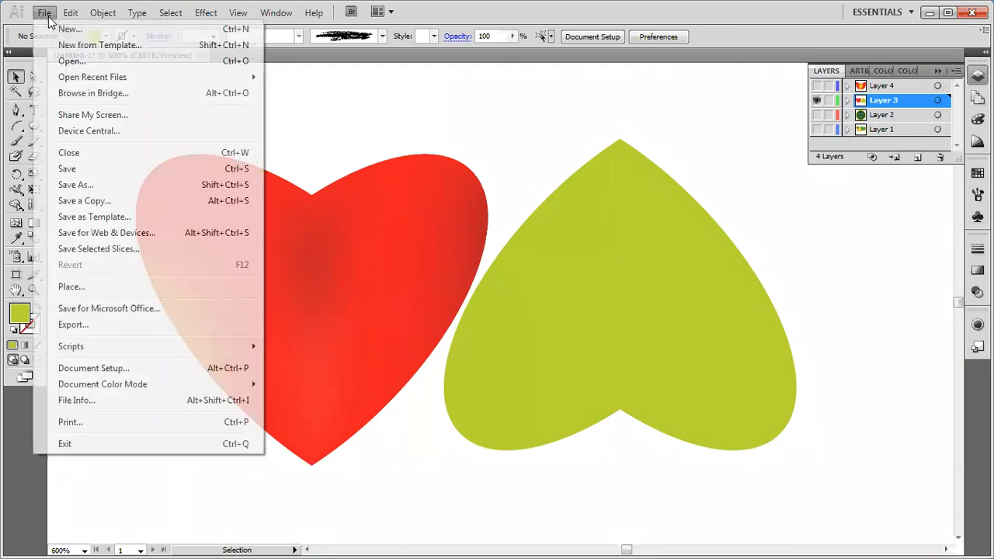
pyautogui.click(86, 330)
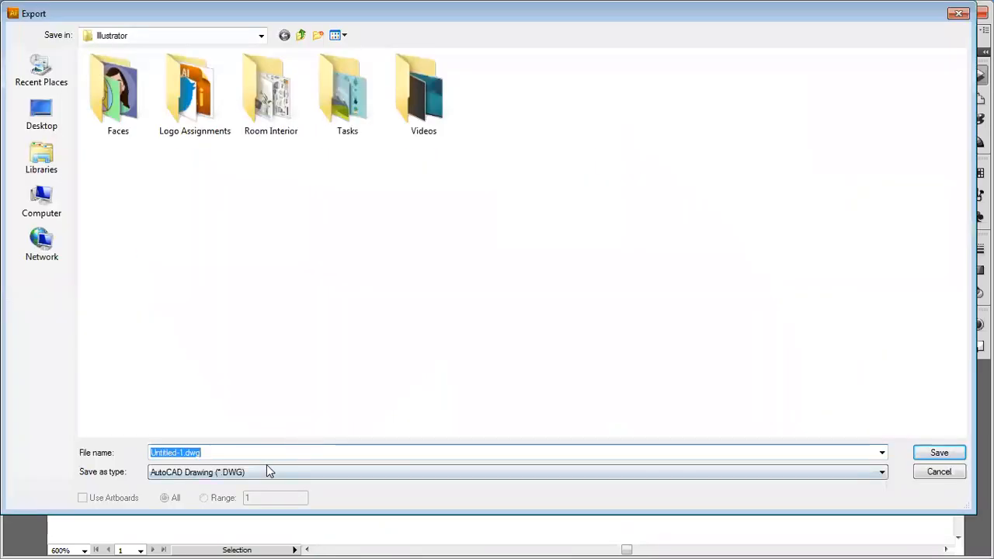
pyautogui.click(244, 472)
pyautogui.click(194, 422)
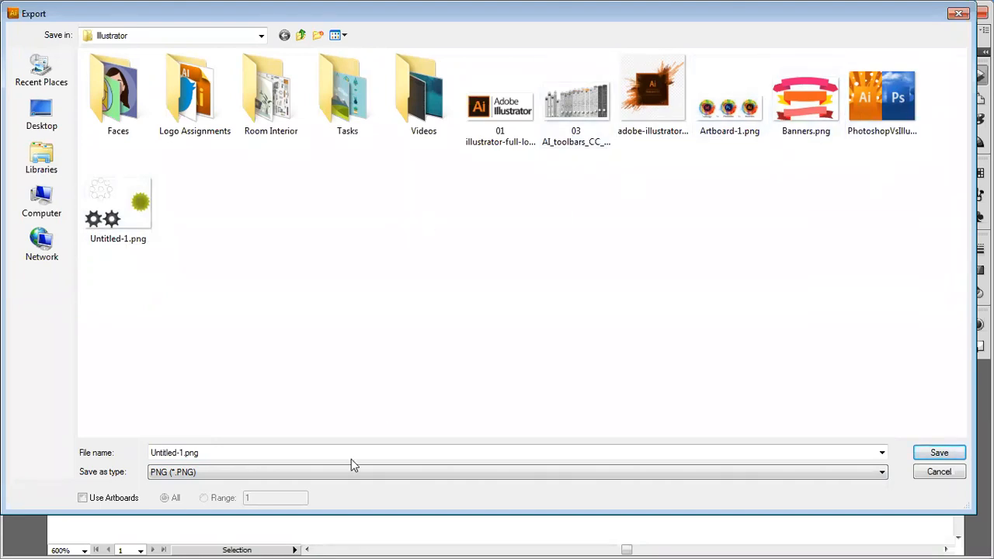
# Step: Name the export file Untitled2.png in the Illustrator folder, declining to replace the existing Untitled-1.png, and proceed to the PNG options
pyautogui.click(232, 453)
pyautogui.click(232, 453)
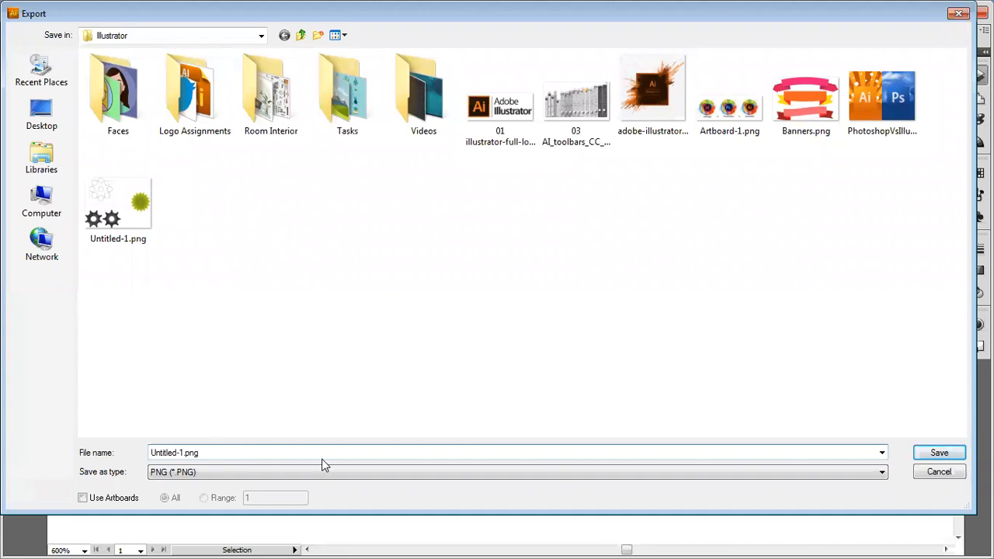
pyautogui.click(940, 453)
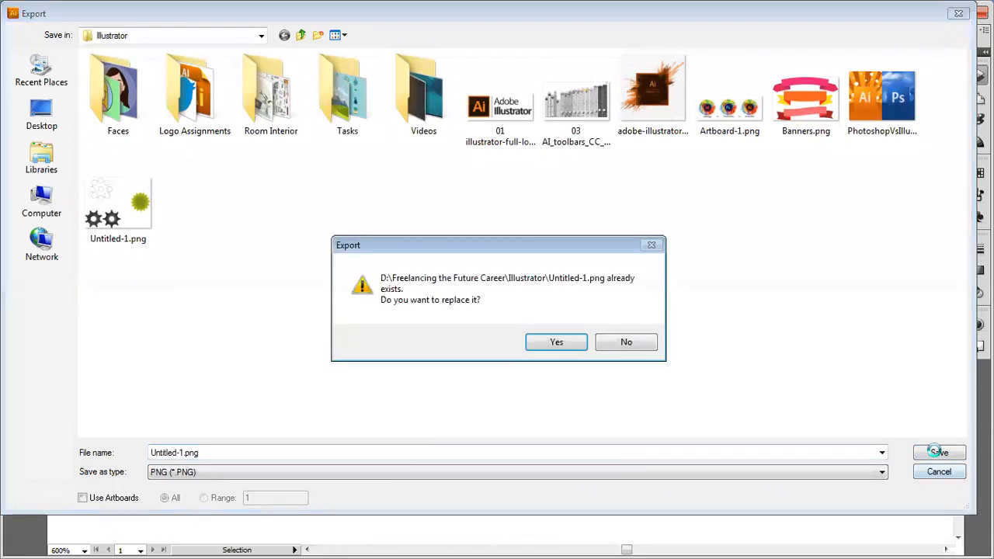
pyautogui.click(611, 339)
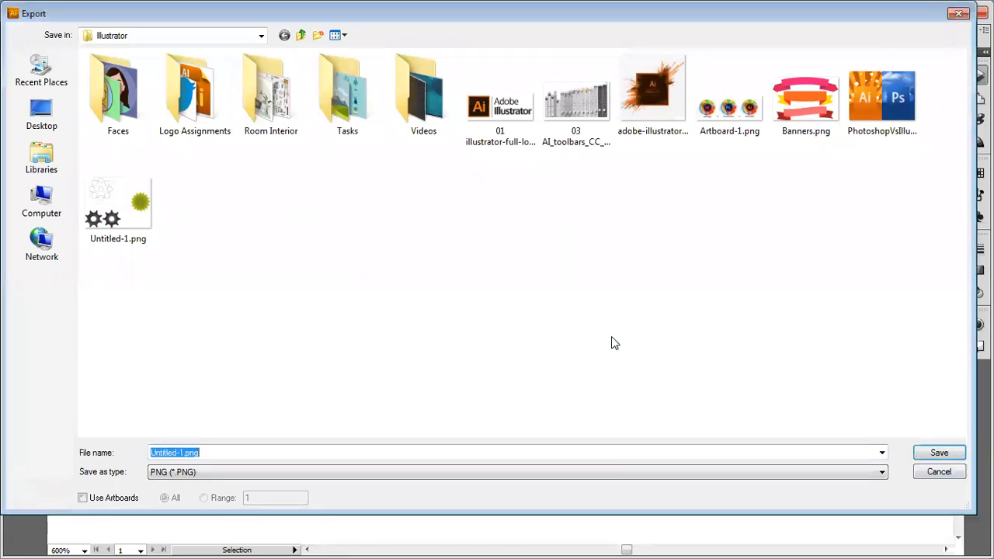
pyautogui.click(209, 453)
pyautogui.moveTo(184, 453); pyautogui.dragTo(179, 453)
pyautogui.write('2')
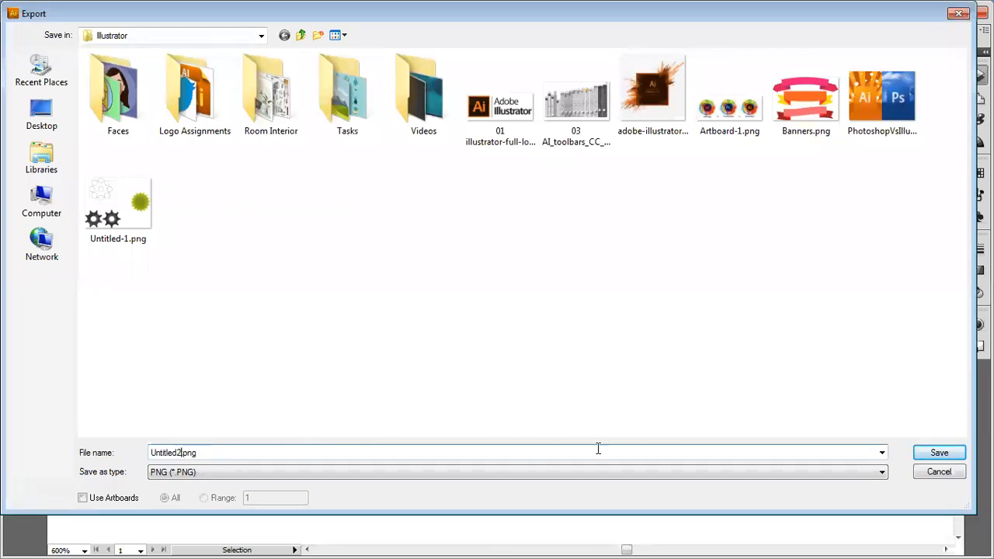
pyautogui.click(923, 460)
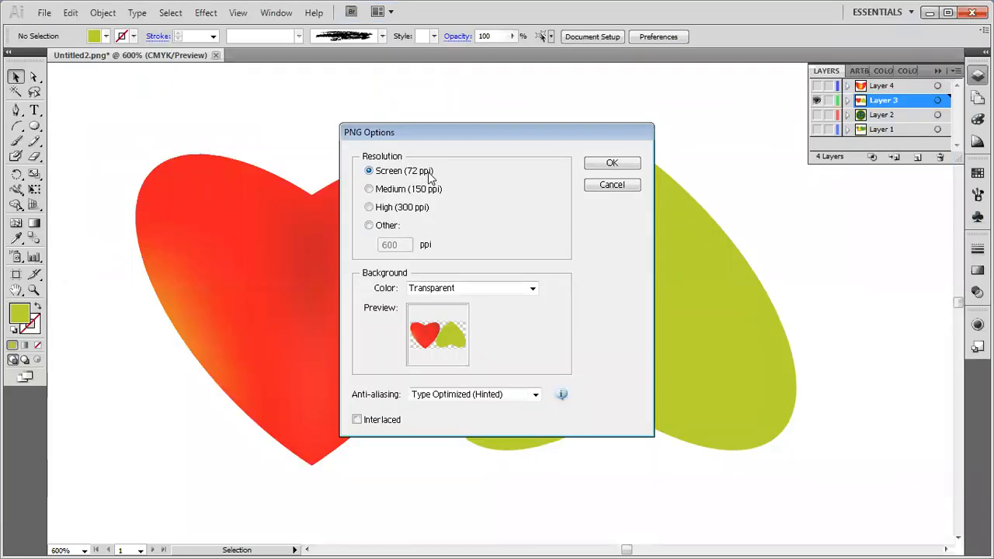
# Step: Set the PNG resolution to a custom 600 ppi and complete the export
pyautogui.click(384, 208)
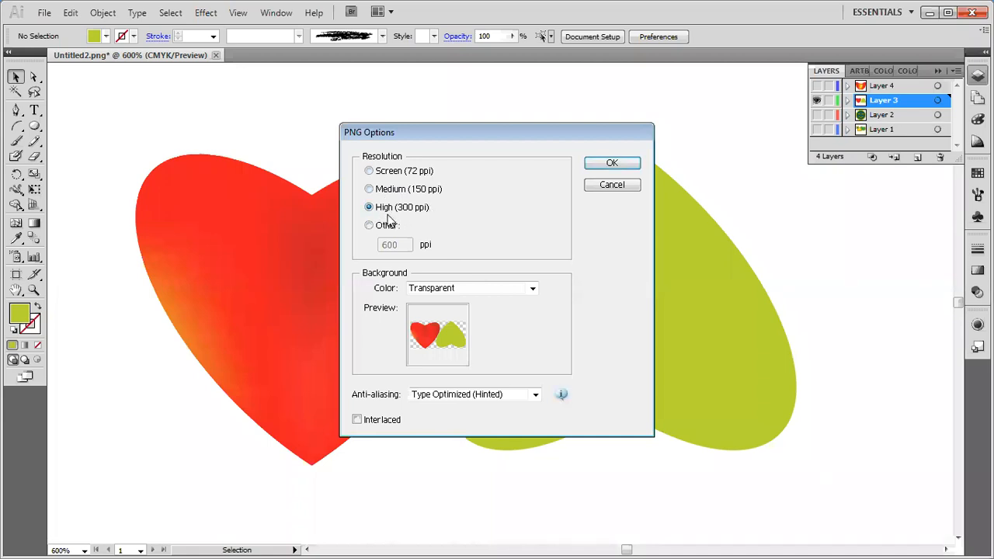
pyautogui.click(371, 226)
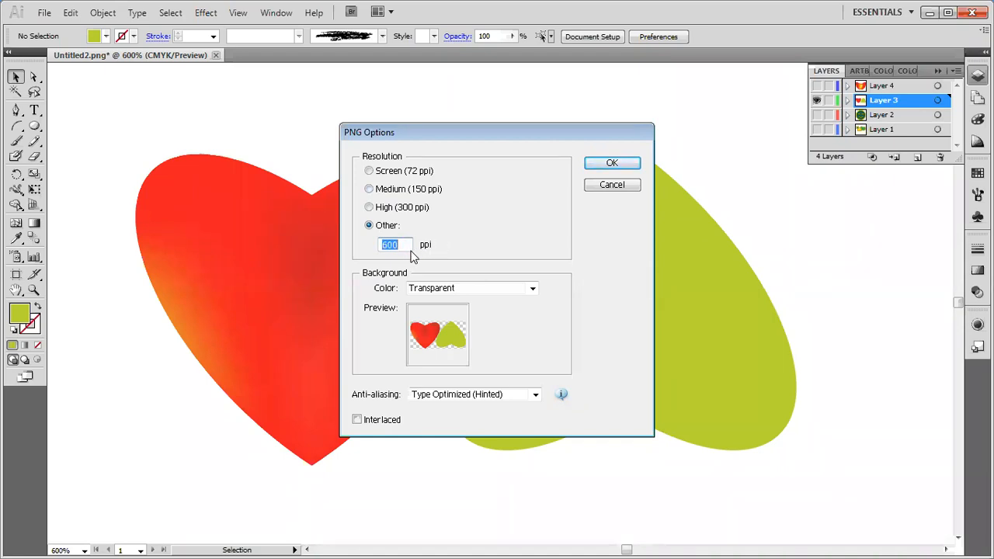
pyautogui.click(628, 163)
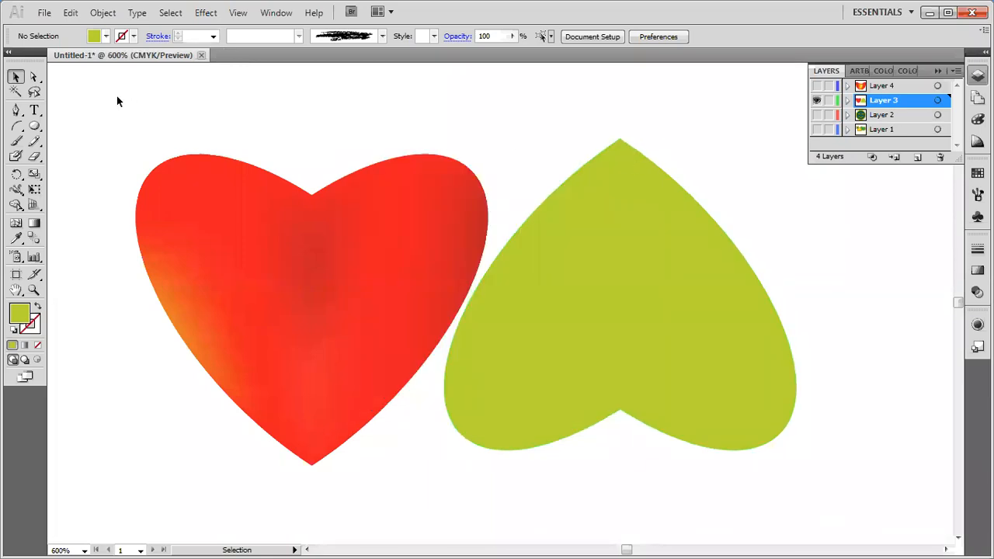
# Step: Preview the exported Untitled2.png in Windows Photo Viewer from the Place file browser, inspect the hearts' edges up close, and close the viewer
pyautogui.click(44, 13)
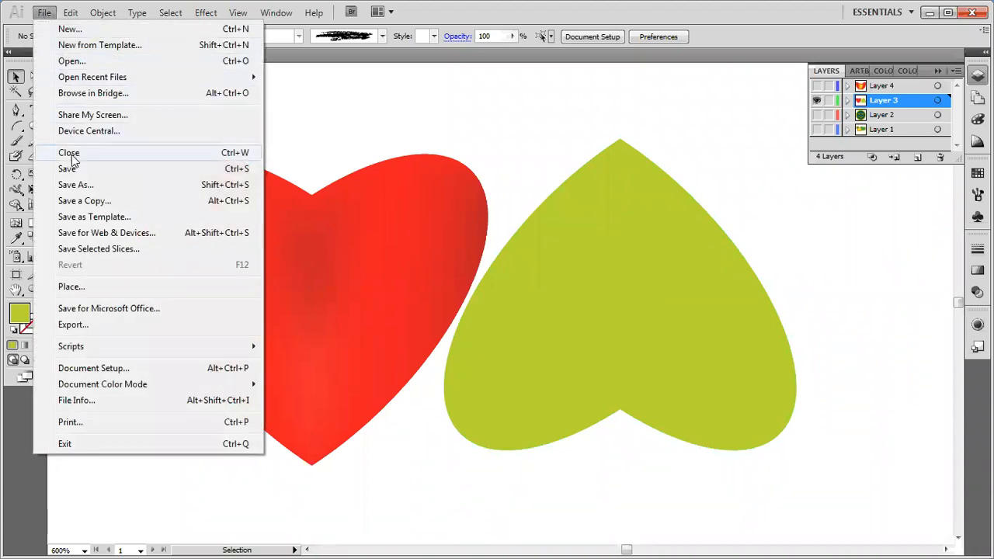
pyautogui.click(83, 288)
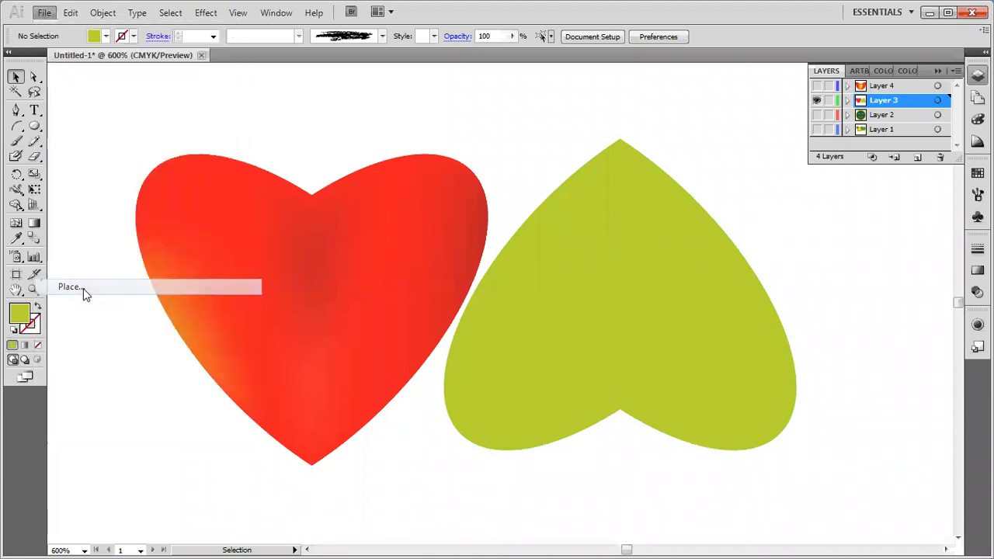
pyautogui.click(435, 321)
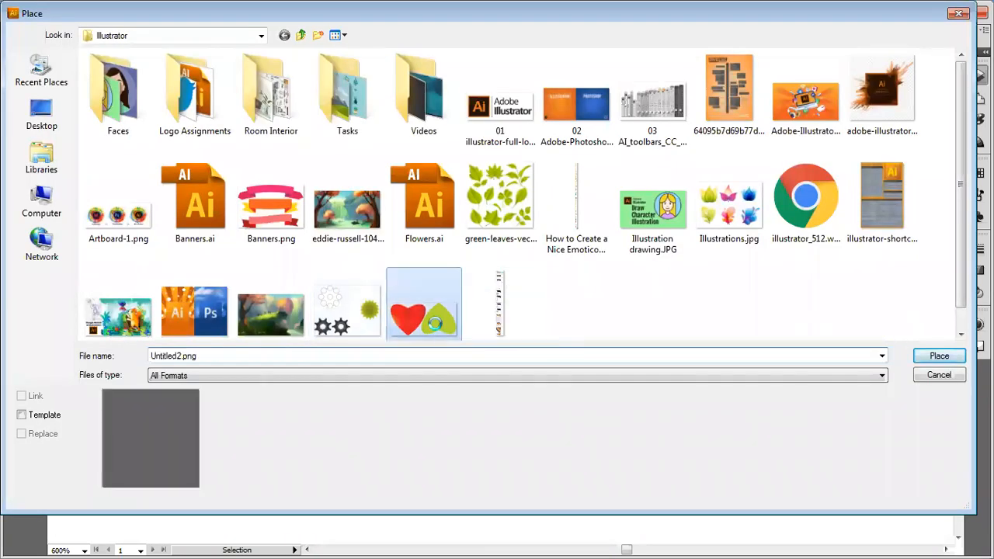
pyautogui.rightClick(435, 324)
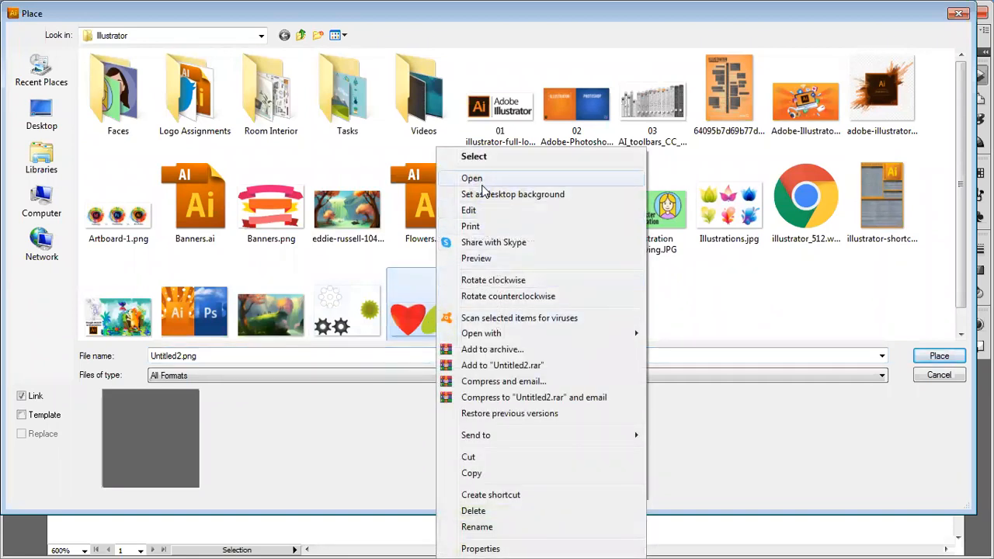
pyautogui.click(480, 261)
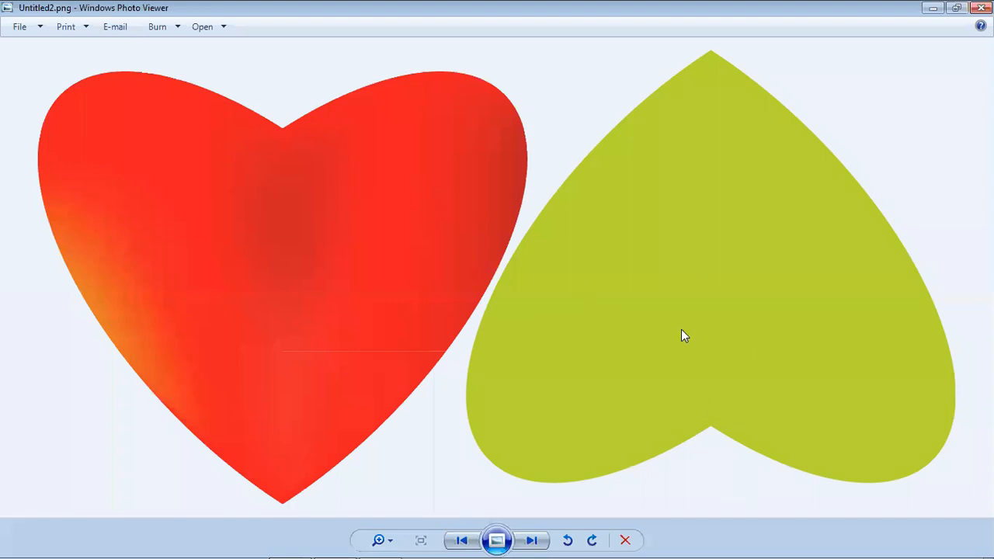
pyautogui.scroll(3, 681, 336)
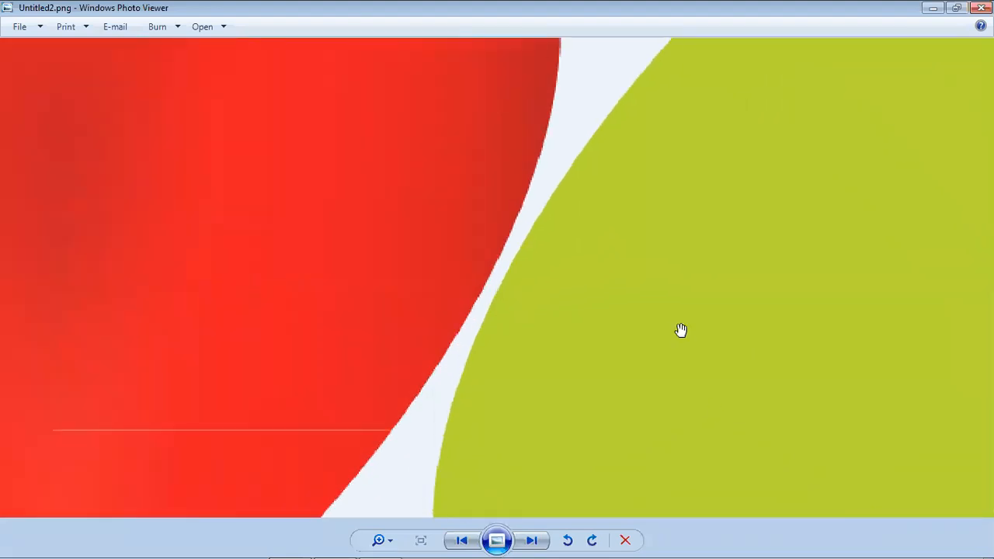
pyautogui.scroll(-4, 682, 331)
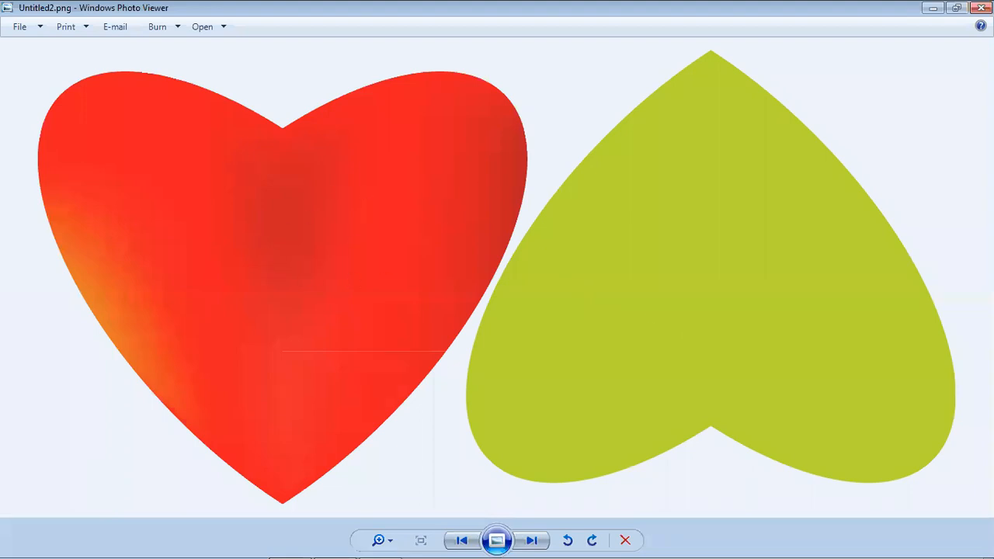
pyautogui.hotkey('alt', 'F4')
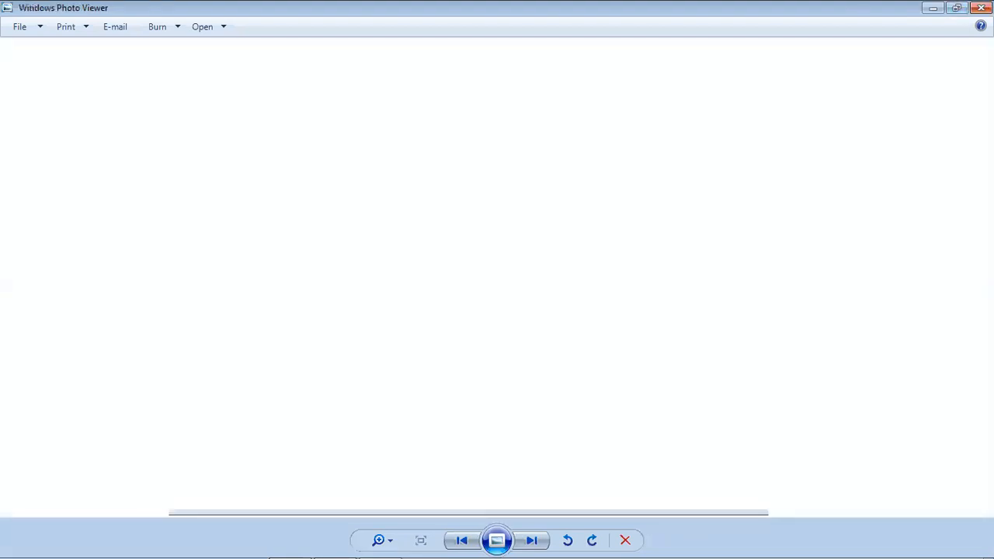